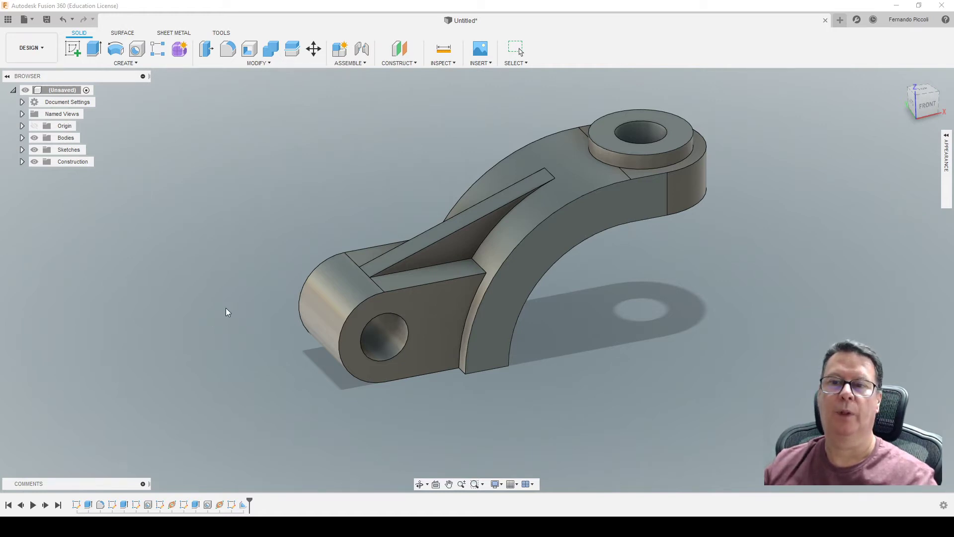
Pan and orbit the finished curved bracket, then bring up reference drawing SOLIDWORKS_011.jpg.
mouse_move(686, 272)
middle_mouse_down()
mouse_move(679, 287)
mouse_move(502, 276)
mouse_move(622, 204)
mouse_move(722, 286)
mouse_move(777, 277)
mouse_move(790, 262)
mouse_move(776, 233)
mouse_move(692, 213)
mouse_move(594, 224)
mouse_move(451, 269)
mouse_move(482, 259)
mouse_move(465, 280)
mouse_move(586, 247)
mouse_move(634, 252)
mouse_move(677, 297)
mouse_move(781, 271)
mouse_move(803, 275)
mouse_move(756, 300)
mouse_move(692, 304)
mouse_move(647, 279)
mouse_move(595, 268)
middle_mouse_up()
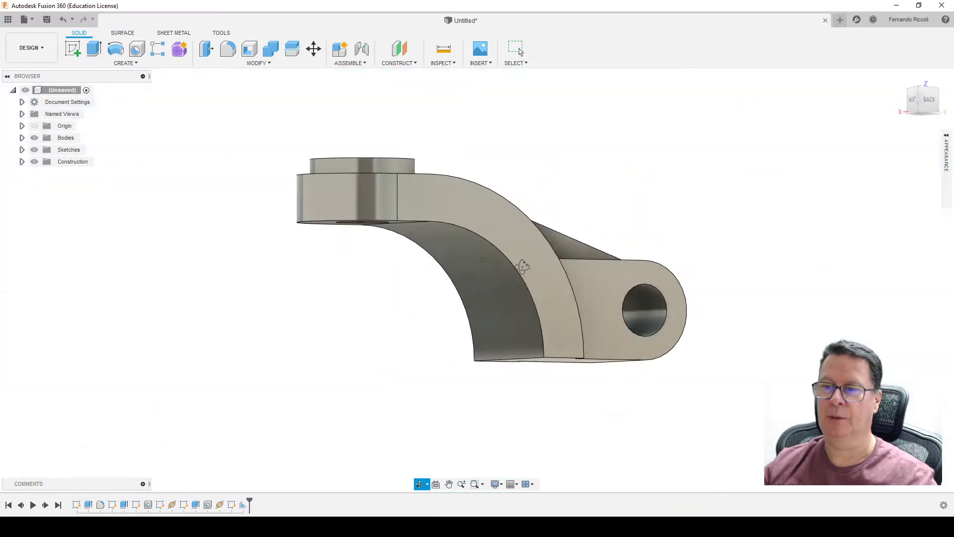
mouse_move(523, 266)
middle_mouse_down("shift")
mouse_move(306, 296)
mouse_move(288, 284)
mouse_move(467, 282)
mouse_move(362, 284)
mouse_move(358, 297)
mouse_move(357, 287)
mouse_move(374, 289)
mouse_move(361, 292)
middle_mouse_up("shift")
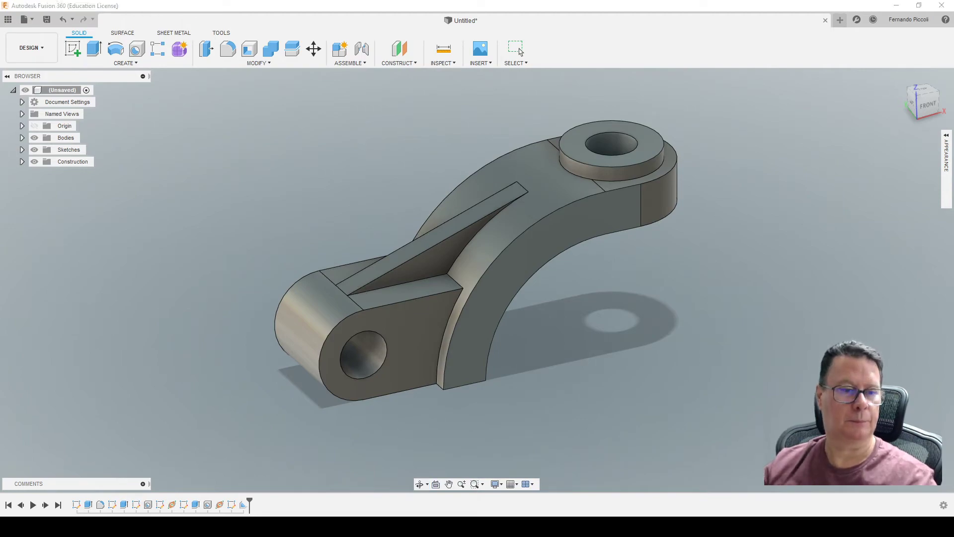
key("alt+Tab")
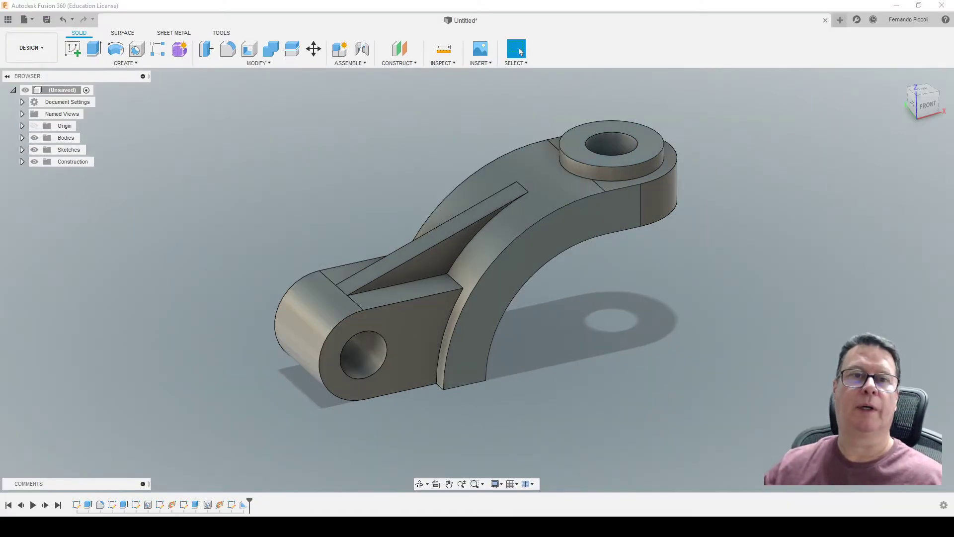
Open a new blank design and begin a sketch on the XZ front origin plane.
left_click(74, 52)
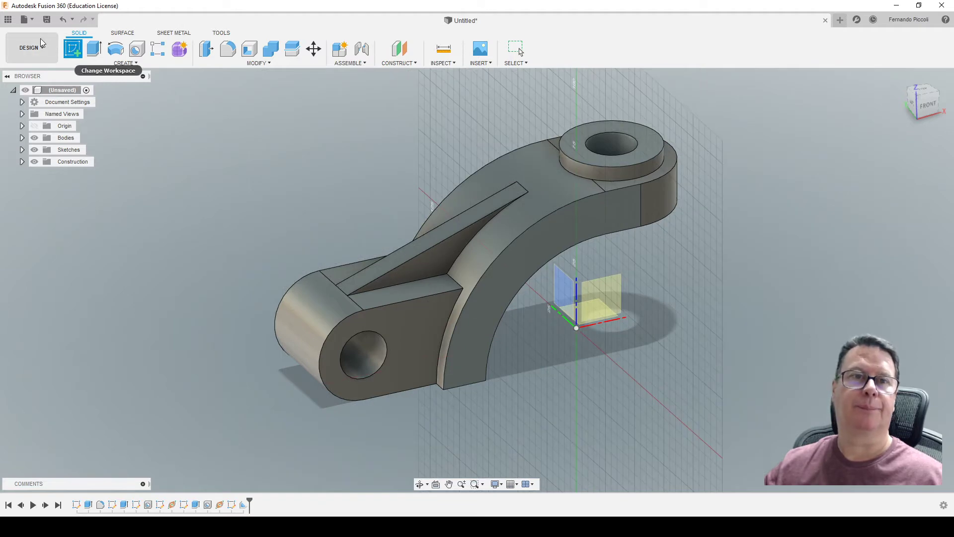
left_click(841, 21)
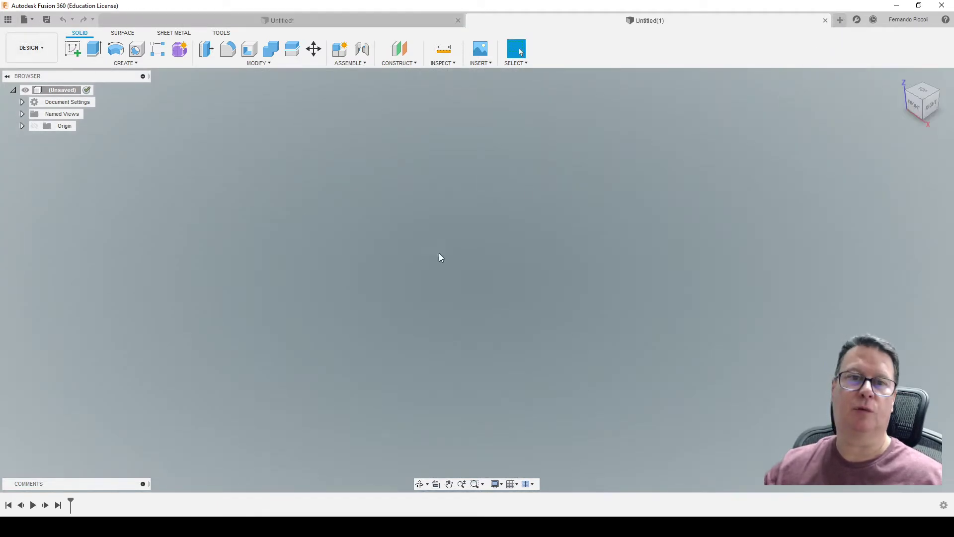
left_click(72, 49)
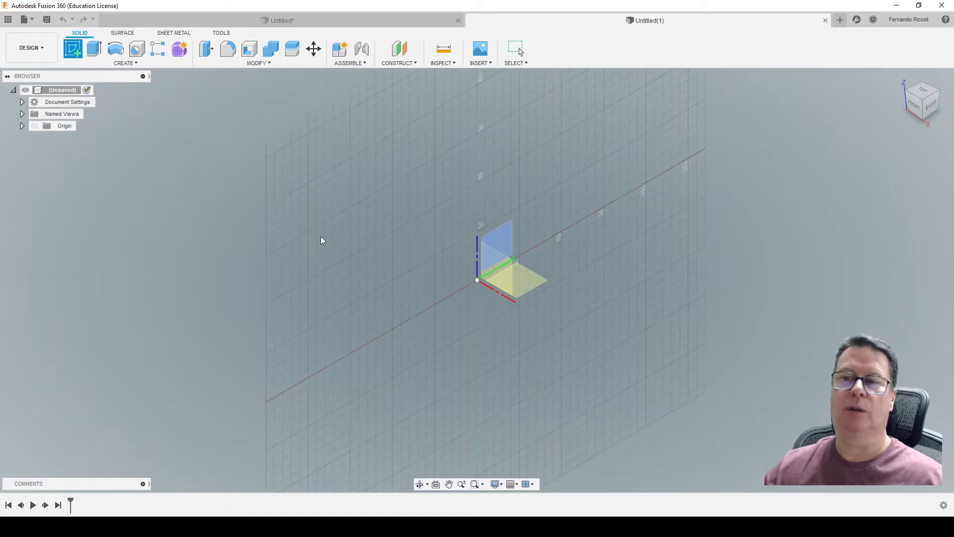
left_click(502, 262)
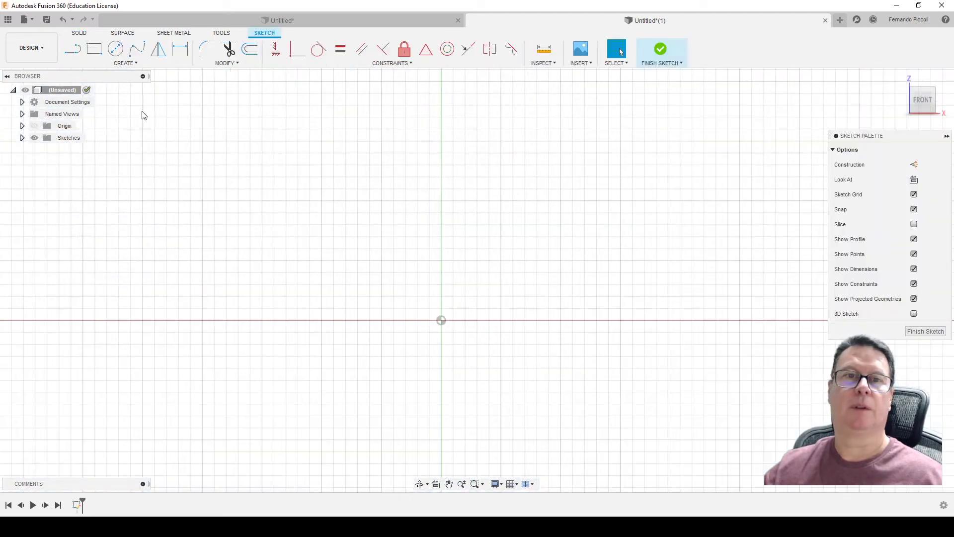
Draw a center-point quarter arc centred on the origin, from horizontal to vertical axis.
left_click(126, 63)
mouse_move(78, 108)
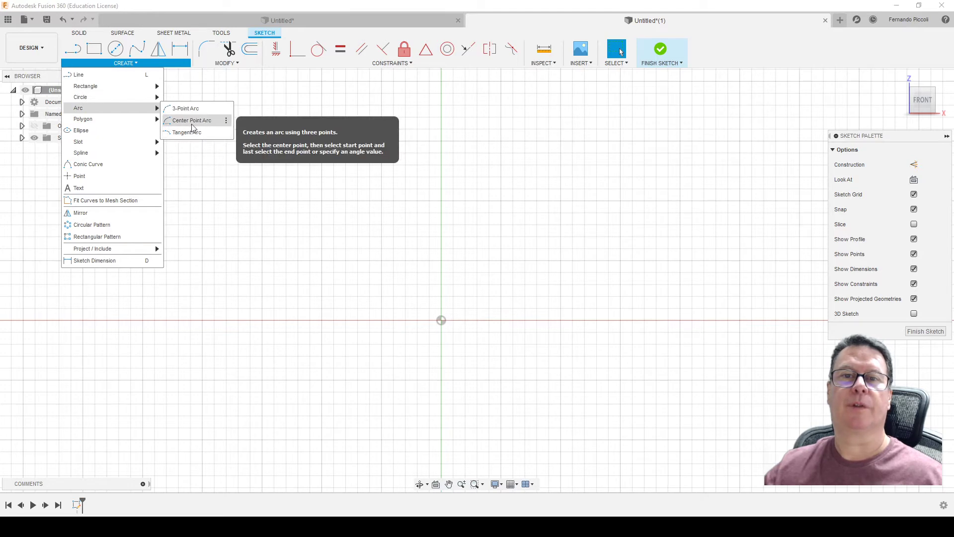
left_click(212, 124)
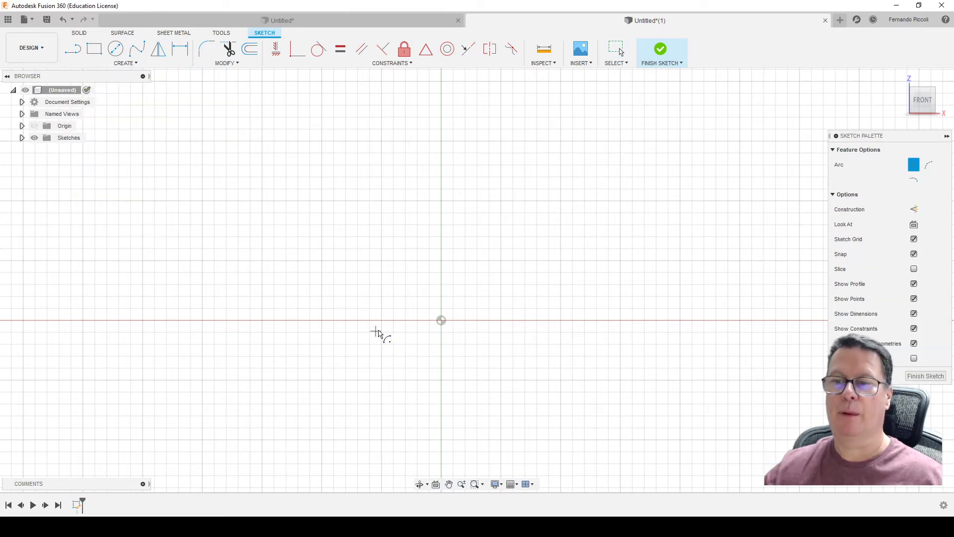
left_click(441, 320)
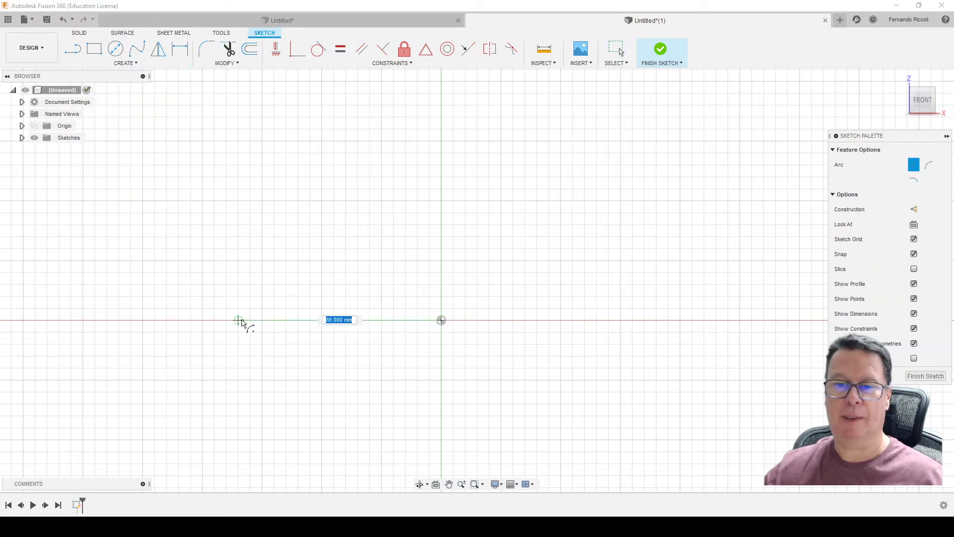
left_click(214, 320)
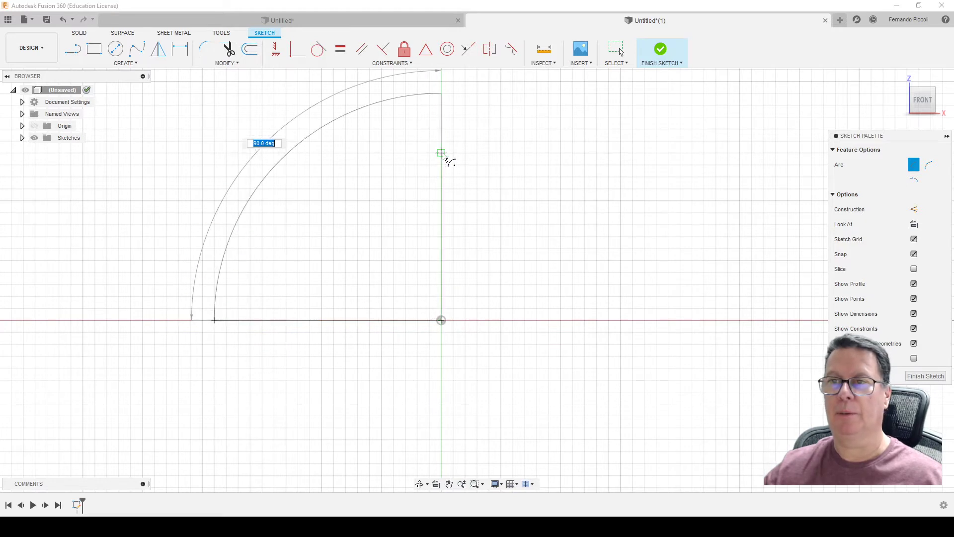
left_click(444, 155)
key("Escape")
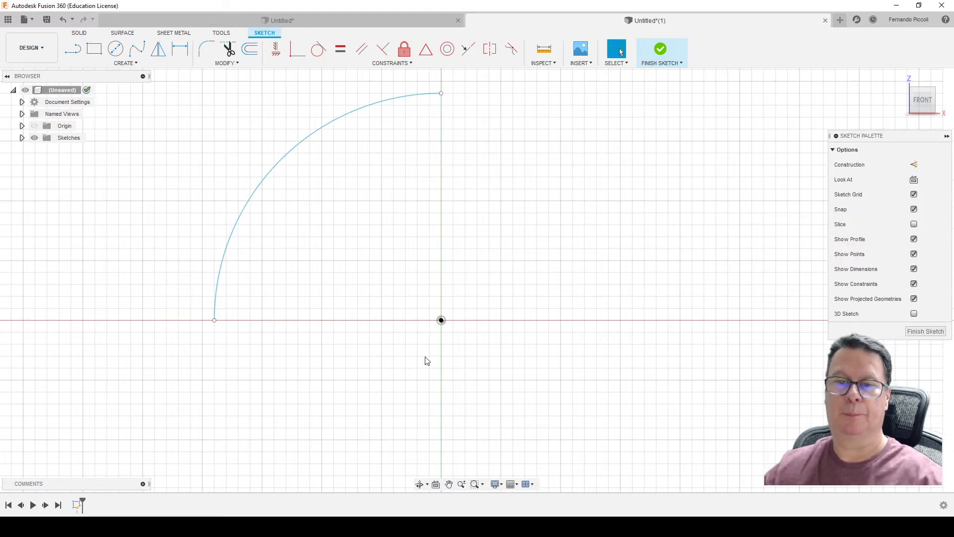
Dimension the arc's centre-to-end distance as 51 mm and add a driven radius dimension.
key("d")
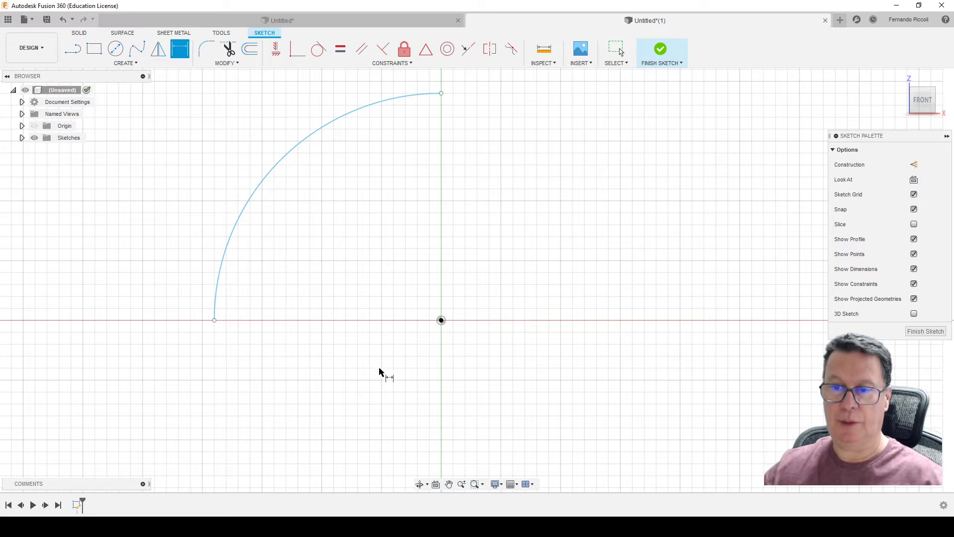
left_click(441, 320)
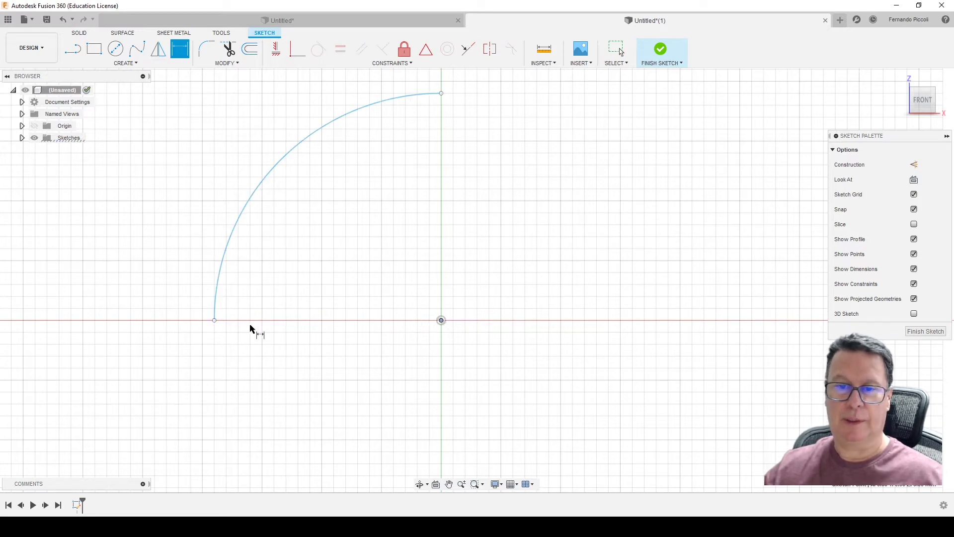
left_click(216, 321)
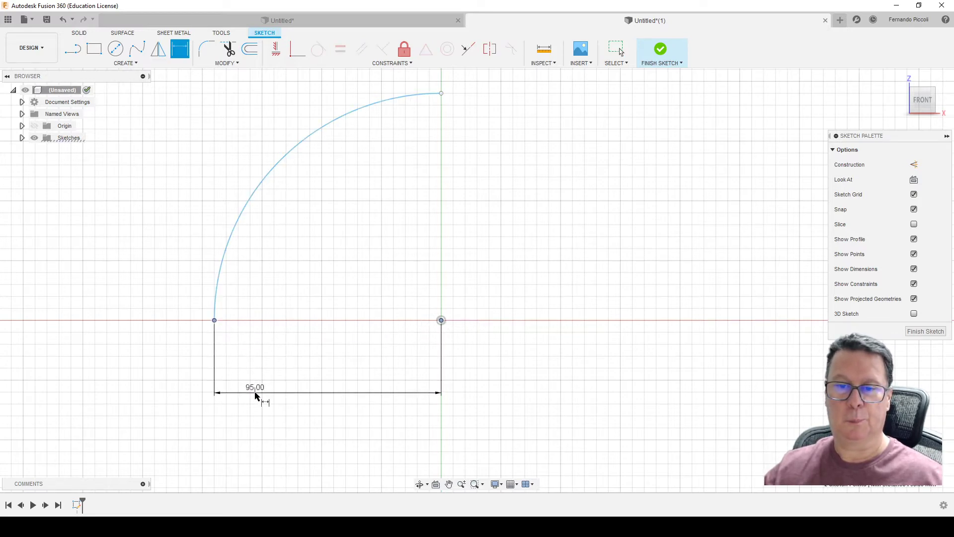
left_click(256, 396)
type("51")
key("Return")
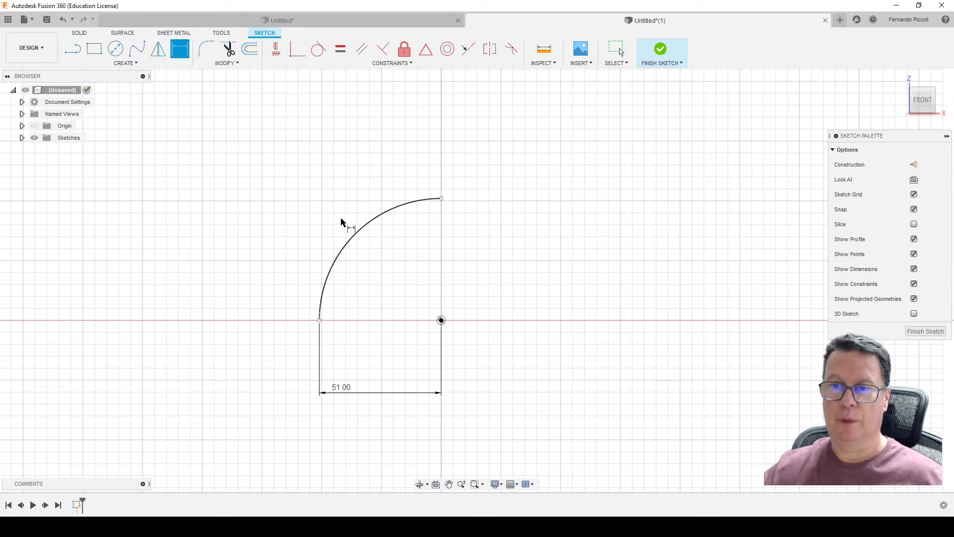
left_click(362, 227)
left_click(288, 208)
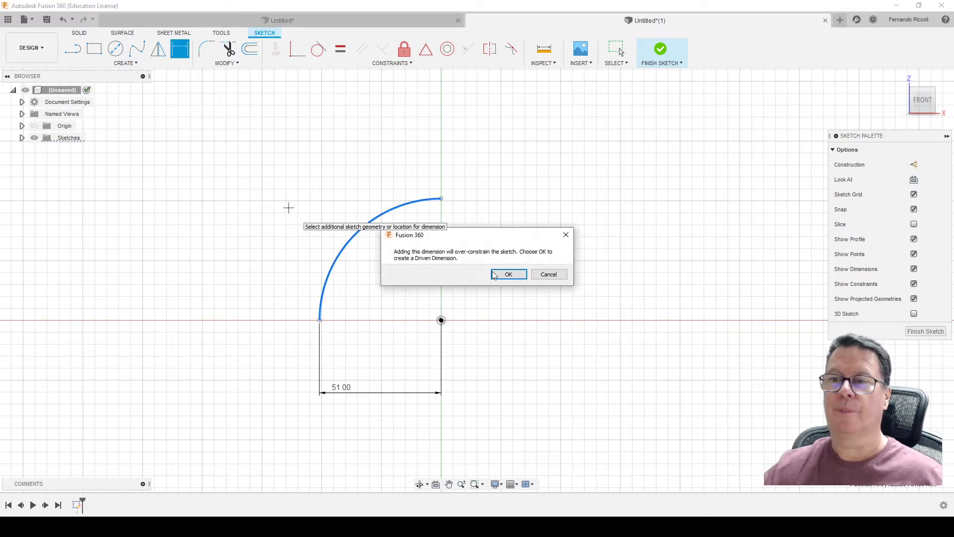
left_click(508, 275)
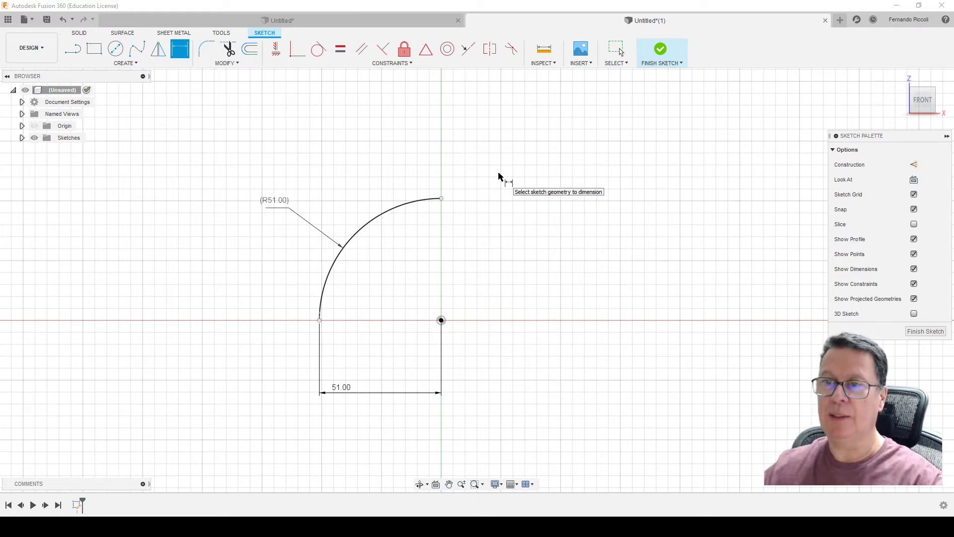
Draw a 40 mm horizontal line running right from the arc's top end.
key("l")
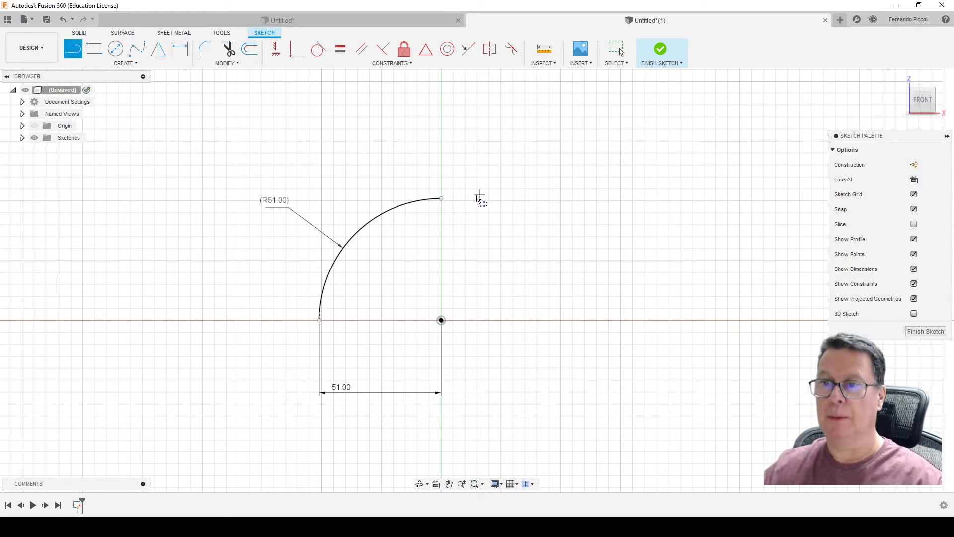
left_click(442, 202)
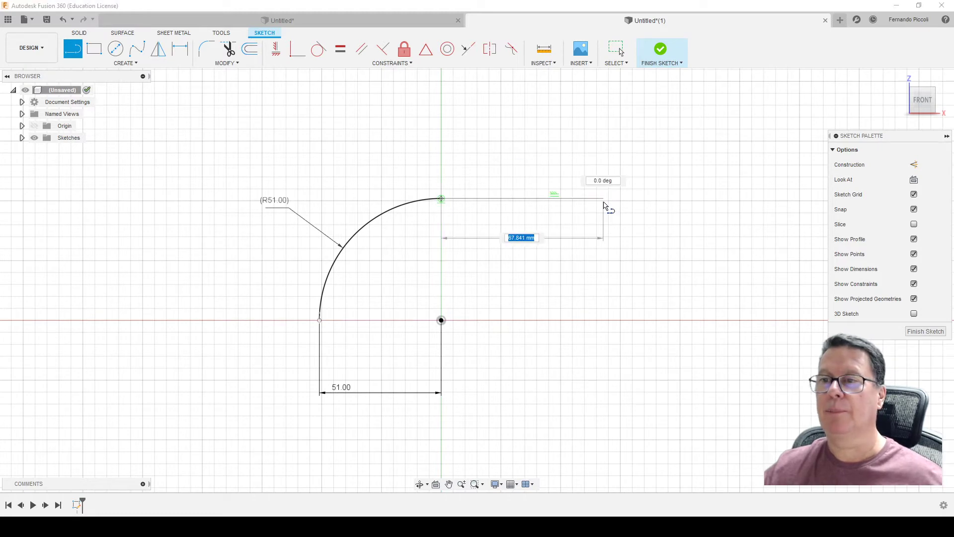
type("40")
key("Return")
key("Escape")
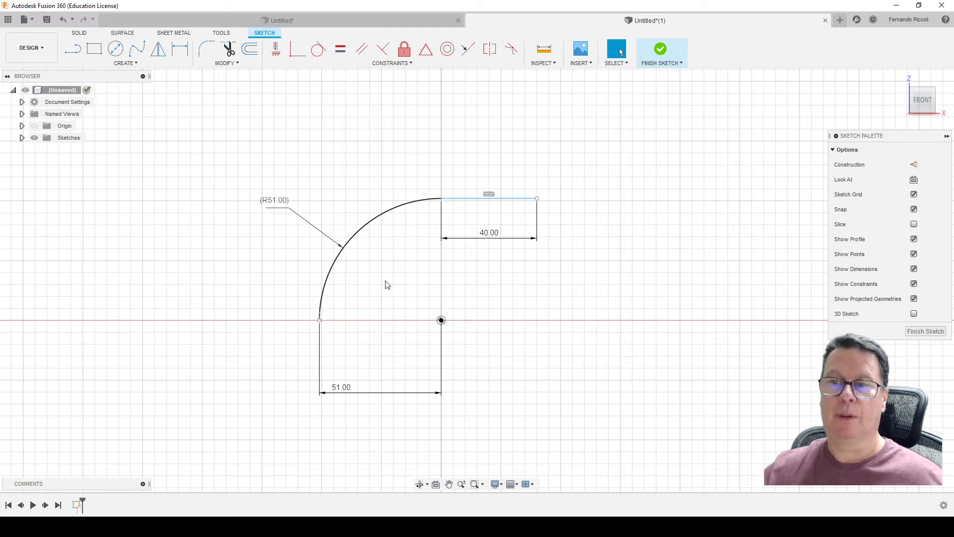
key("o")
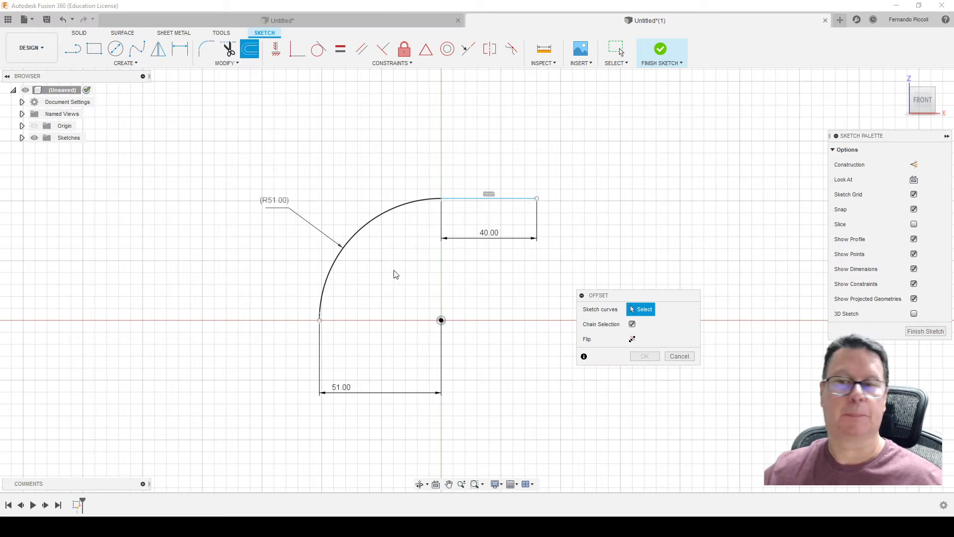
Offset the arc-and-line chain outward by 18 mm.
left_click(366, 225)
left_click_drag(362, 220, 336, 186)
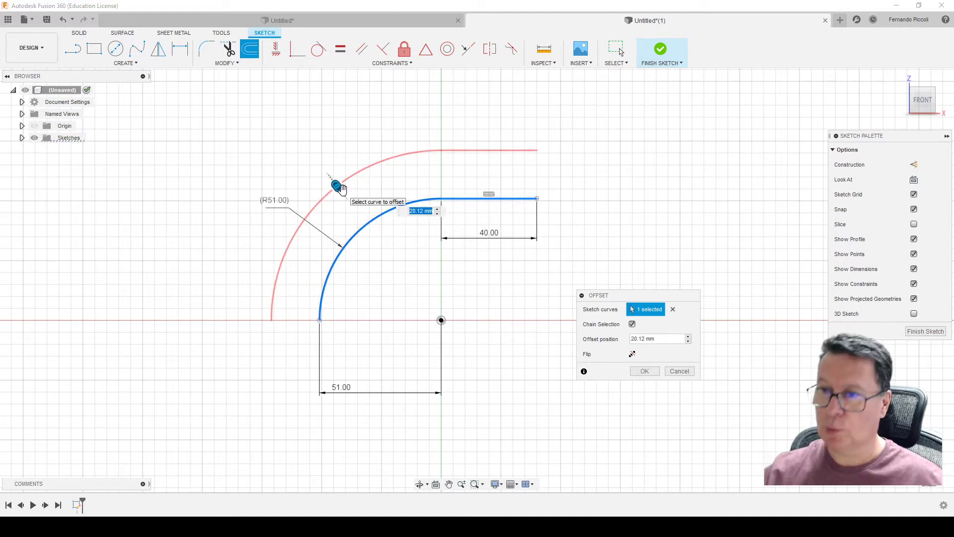
type("18")
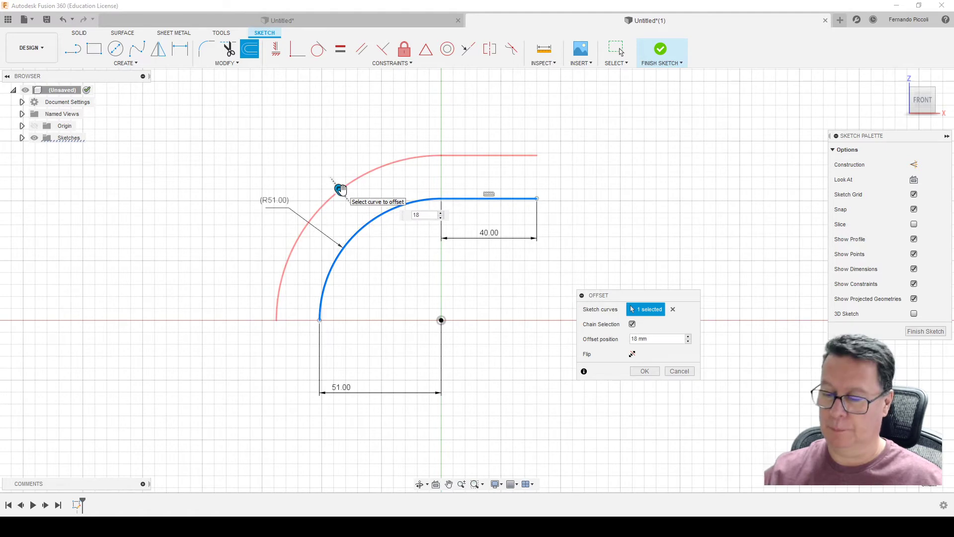
key("Return")
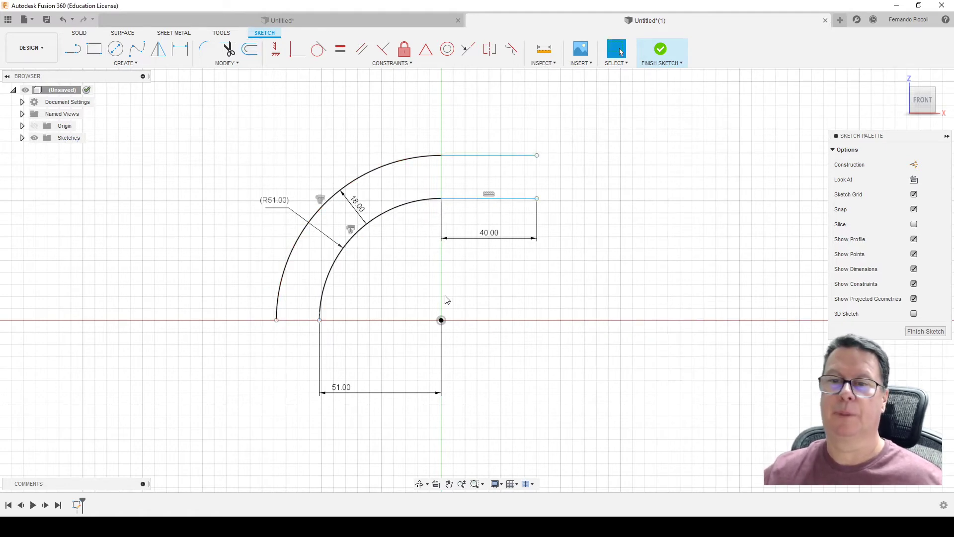
Close both ends of the offset chain with short lines to form one profile.
key("l")
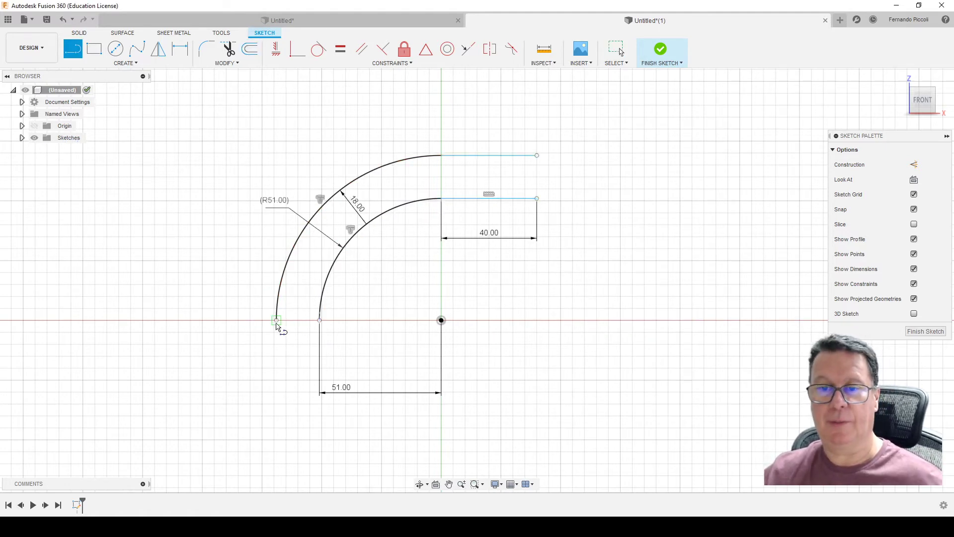
left_click(276, 320)
left_click(320, 320)
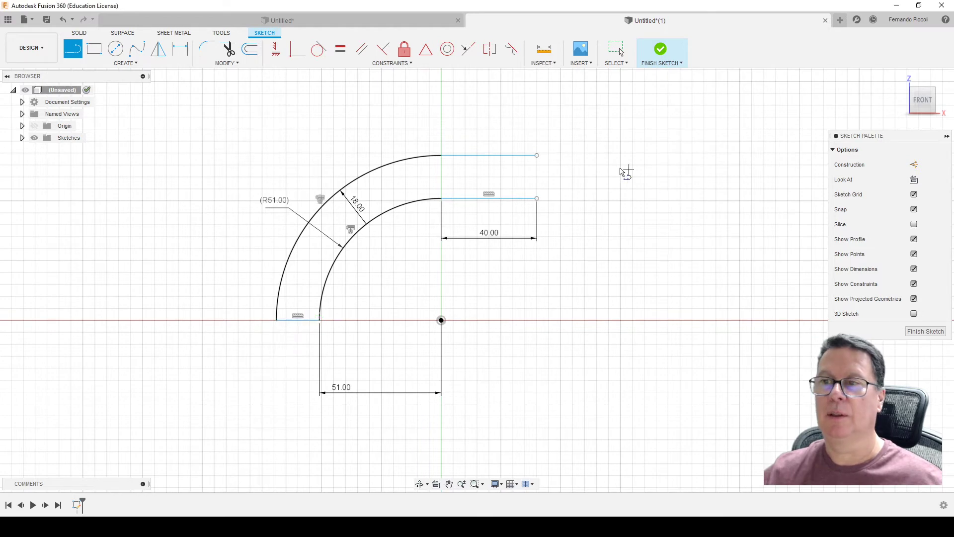
left_click(537, 155)
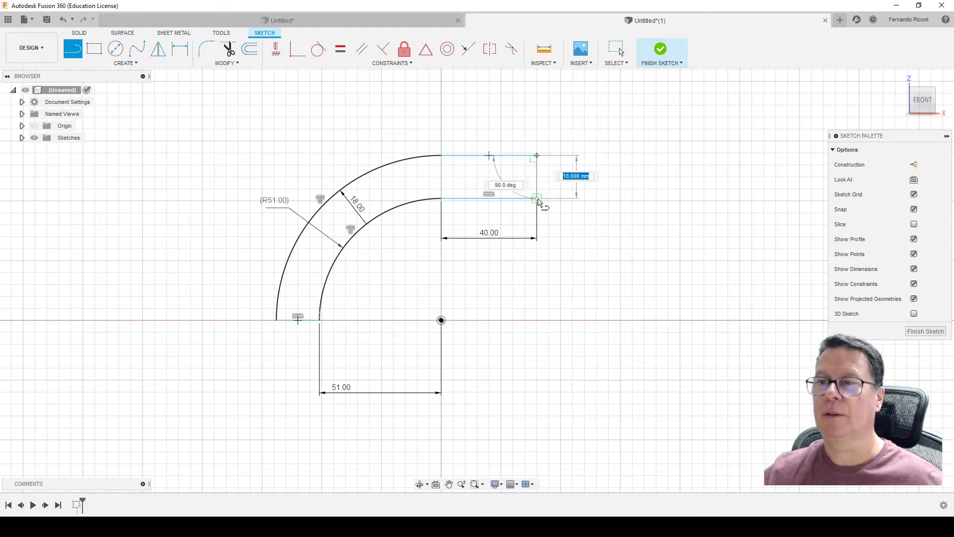
left_click(537, 199)
key("Escape")
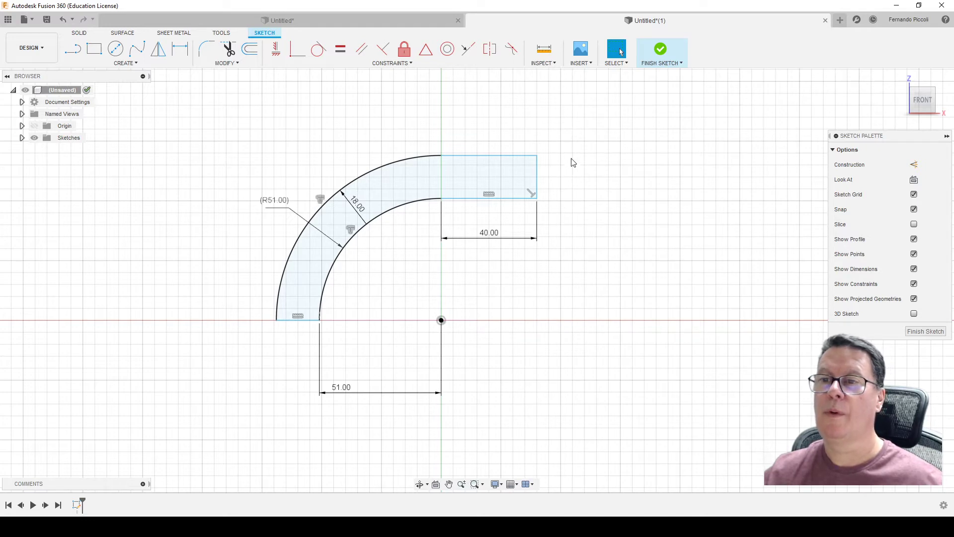
Delete the 40, 51.00 and R51.00 dimensions and select the curved profile.
left_click(537, 247)
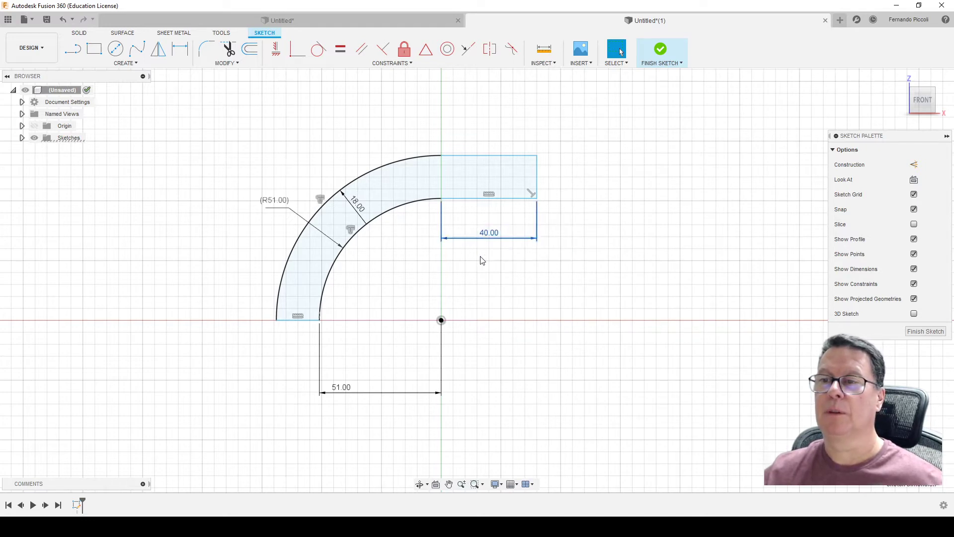
key("Delete")
left_click_drag(472, 294, 437, 382)
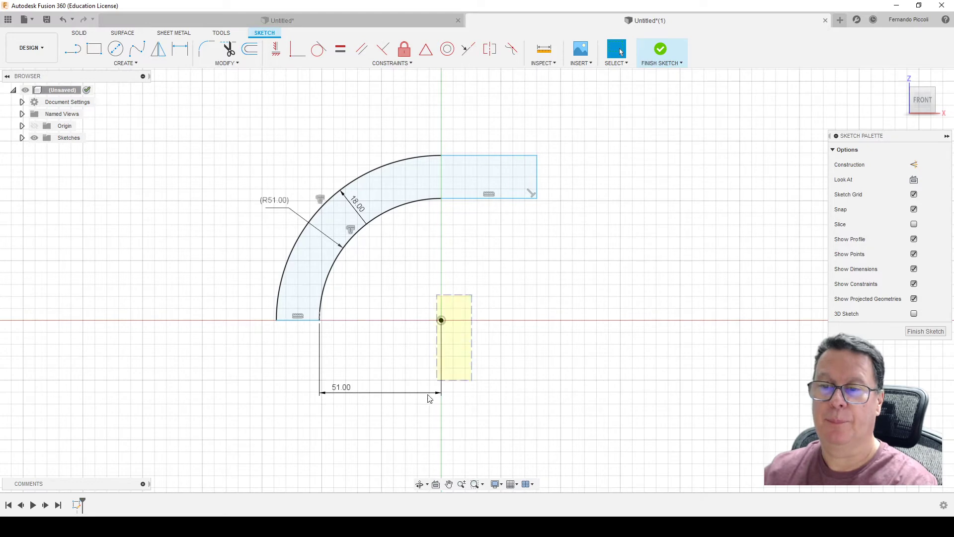
key("Delete")
left_click(275, 201)
key("Delete")
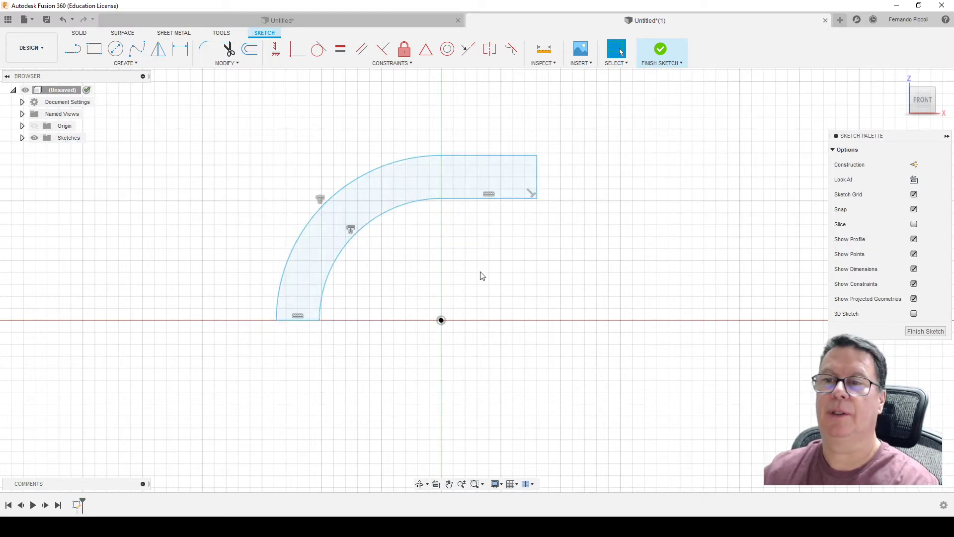
left_click(459, 168)
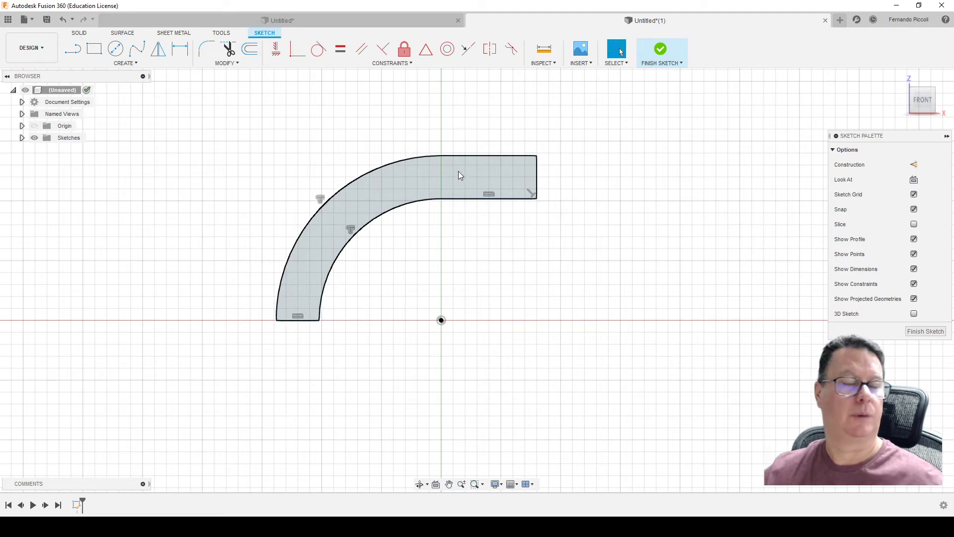
Finish the sketch and extrude the curved bracket profile 50 mm into a solid.
left_click(663, 54)
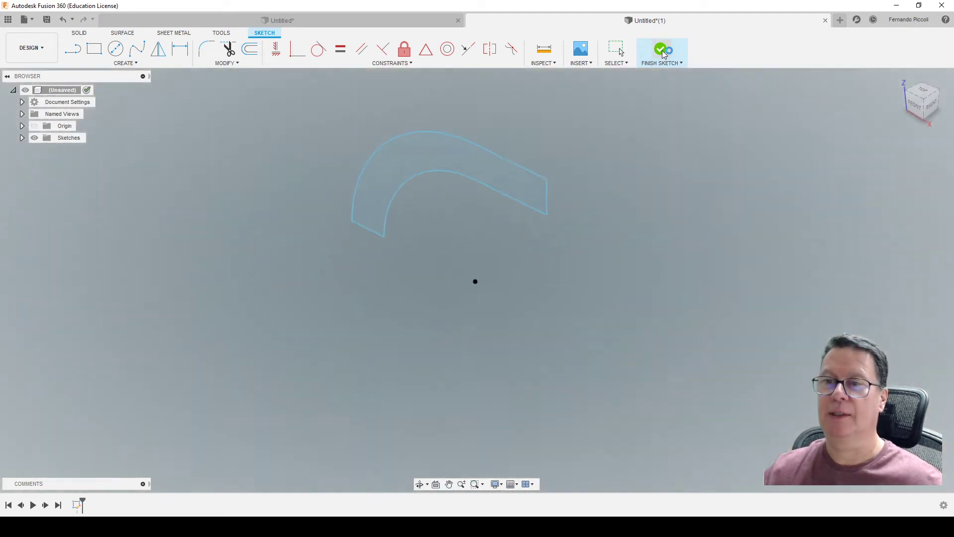
left_click(422, 157)
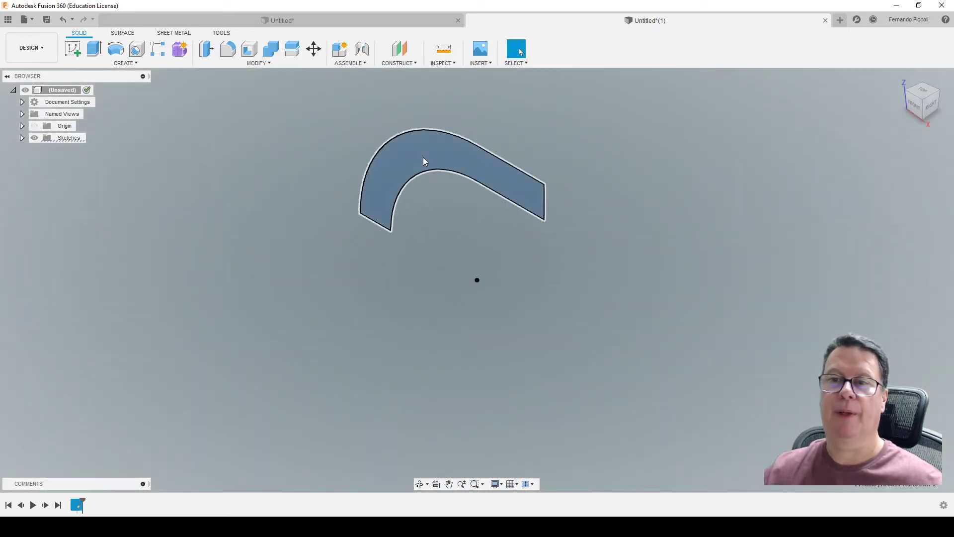
right_click(423, 157)
left_click(427, 202)
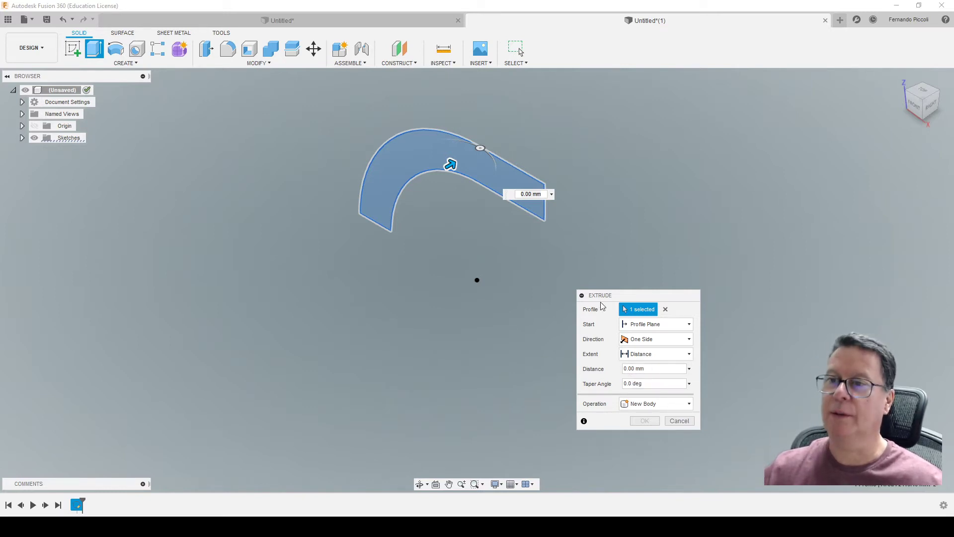
type("5")
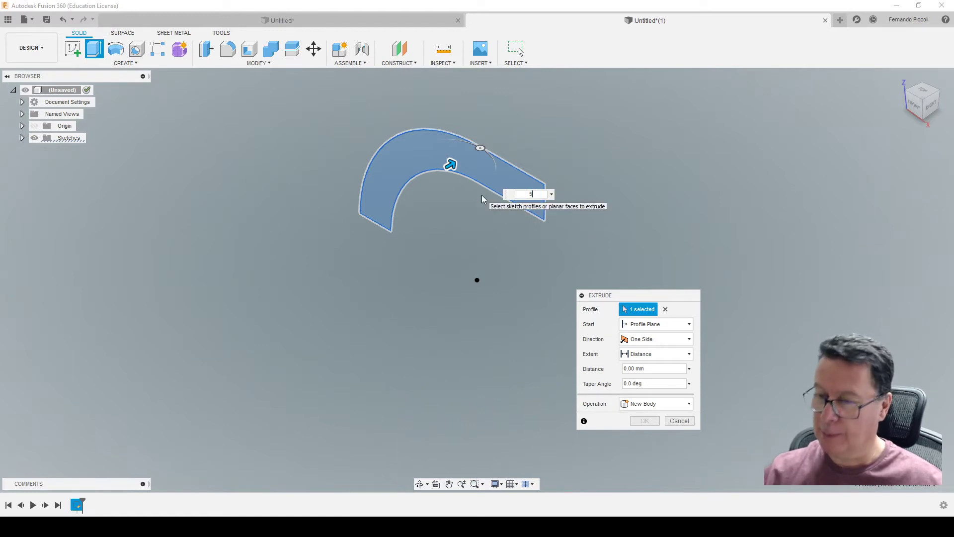
type("0")
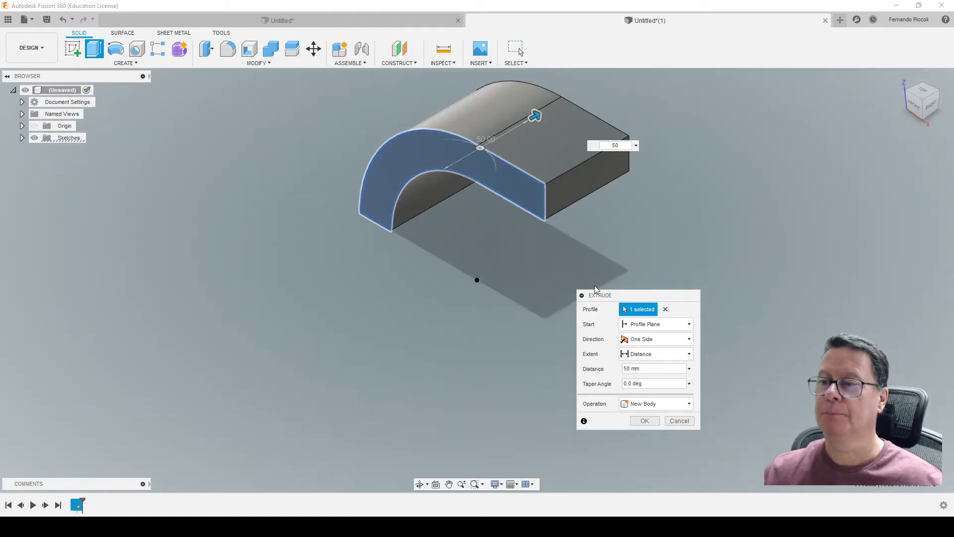
left_click(638, 424)
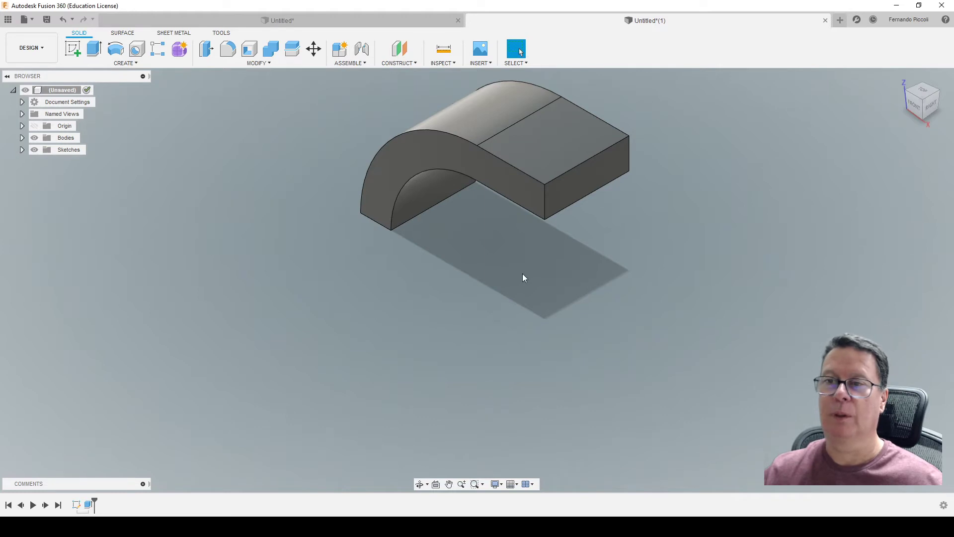
left_click(545, 198)
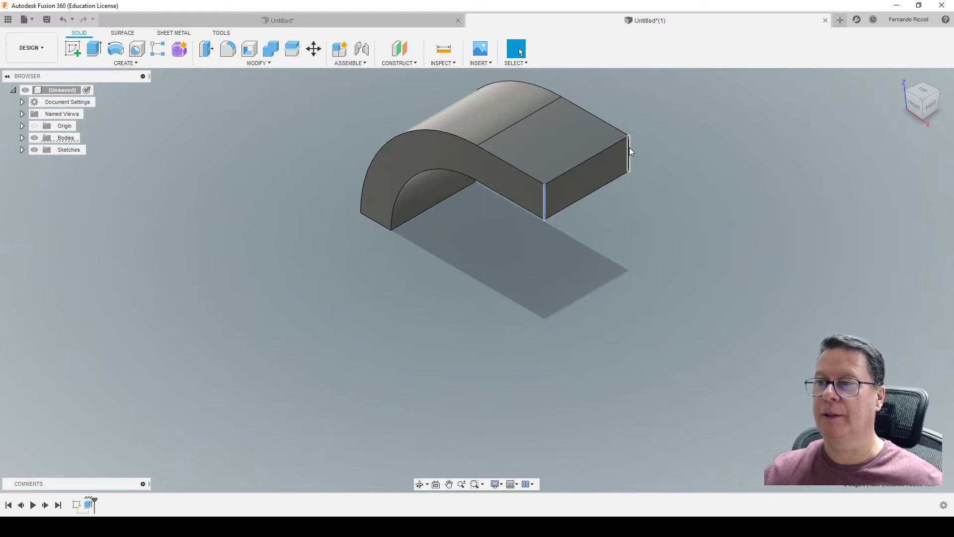
Fillet the two vertical edges at the body's flat end with a 25 mm radius.
left_click(258, 63)
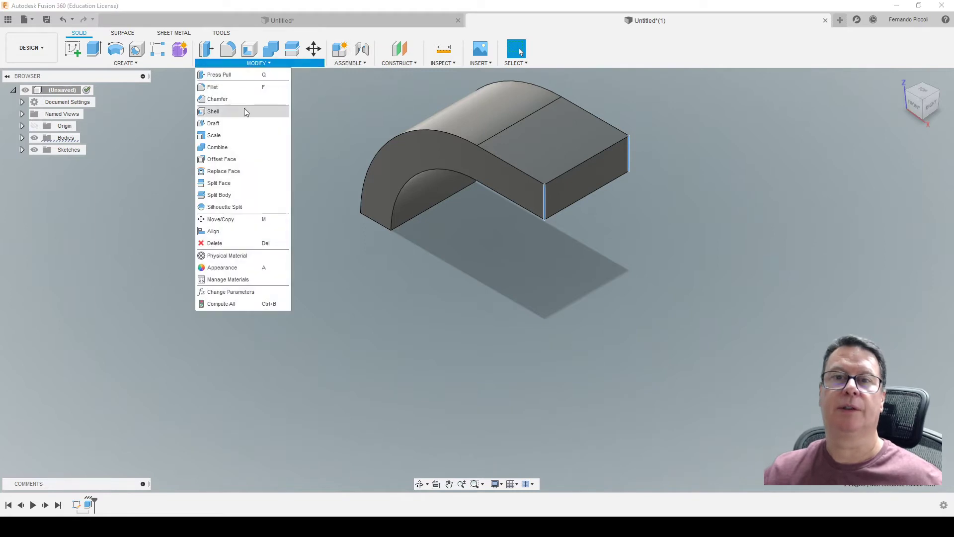
left_click(236, 88)
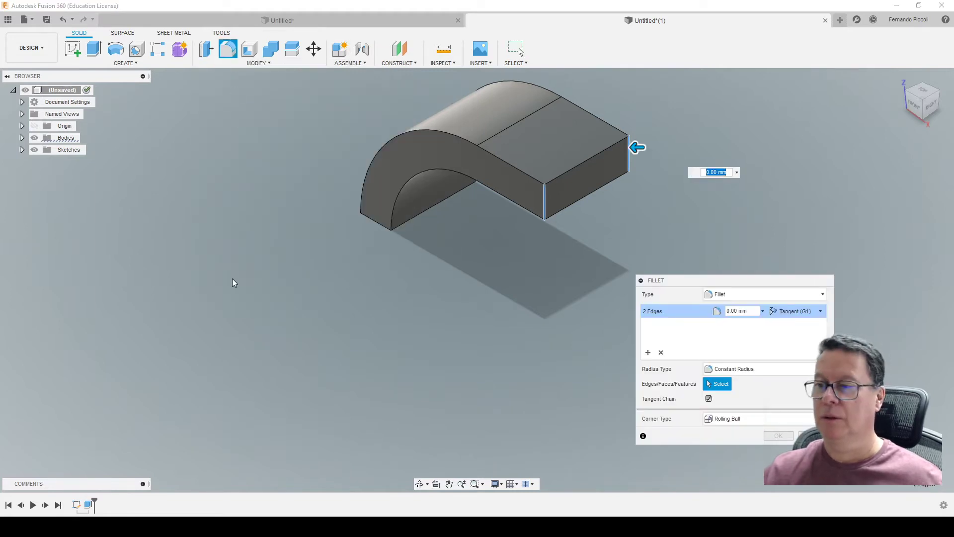
type("25")
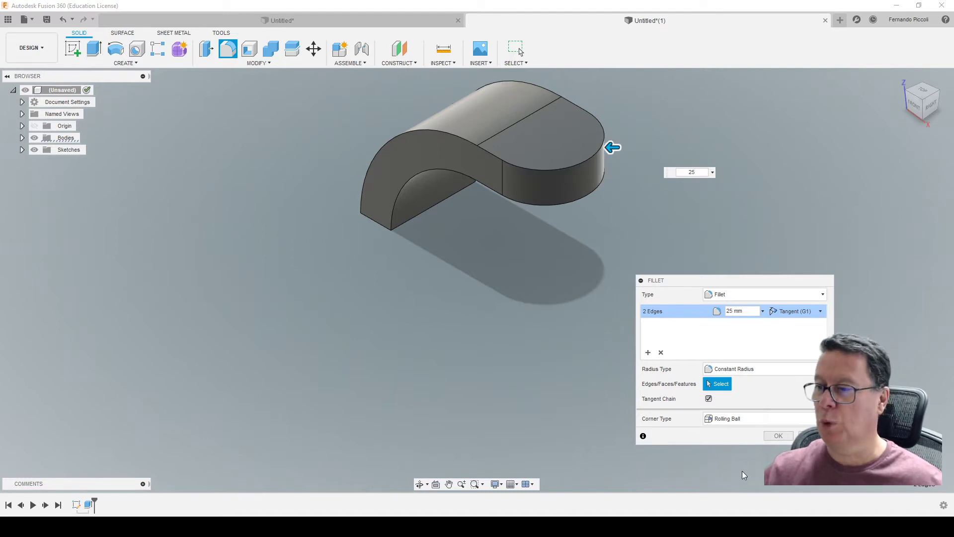
left_click(779, 438)
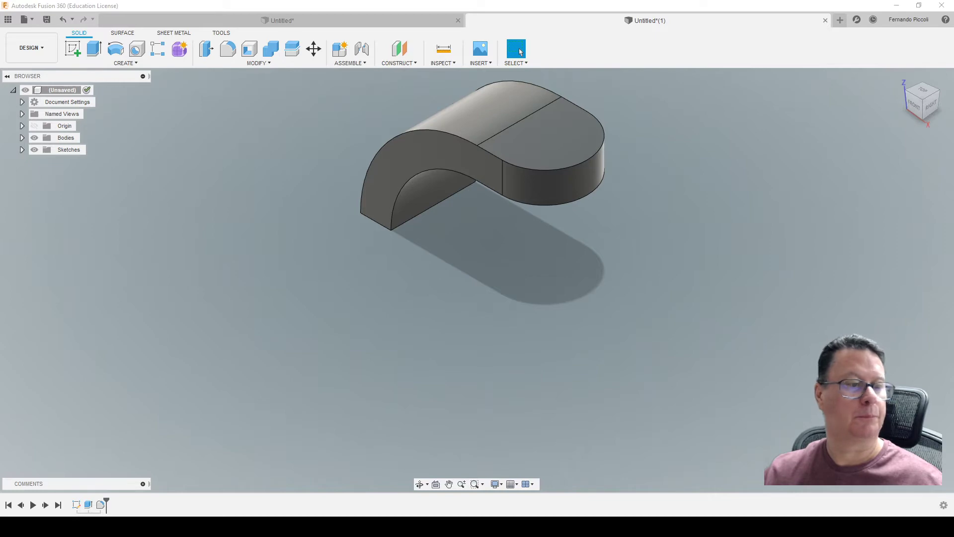
left_click(564, 147)
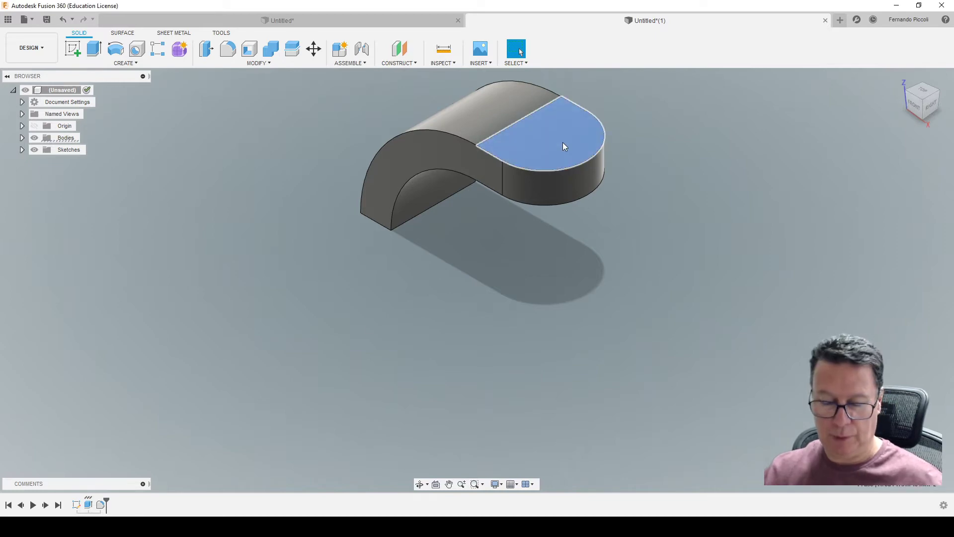
key("c")
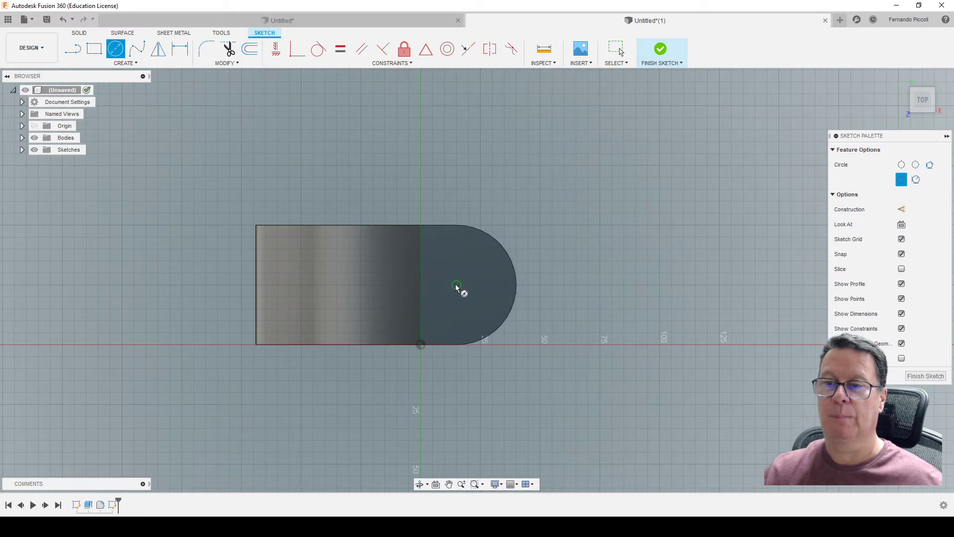
Draw a circle inside the rounded end and dimension it 40 mm in diameter.
left_click(569, 269)
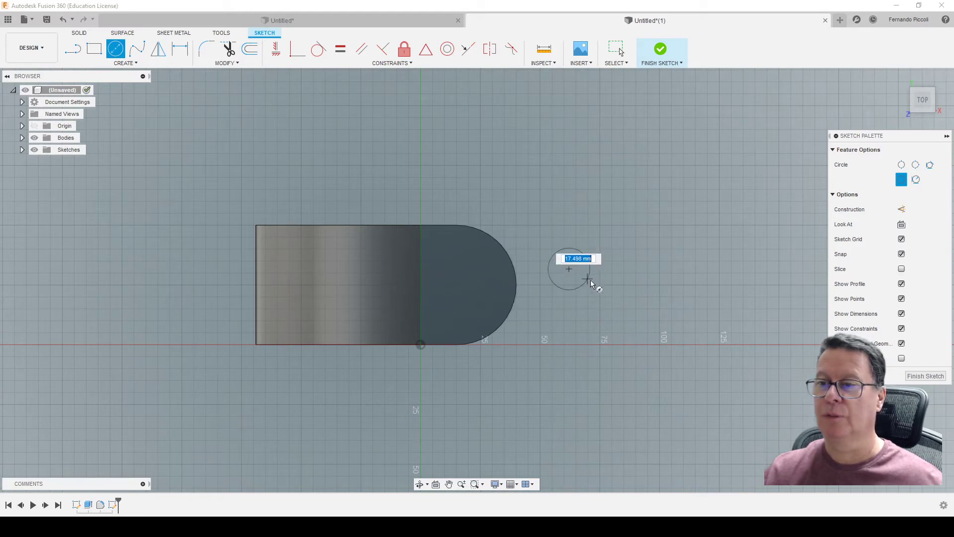
left_click(618, 287)
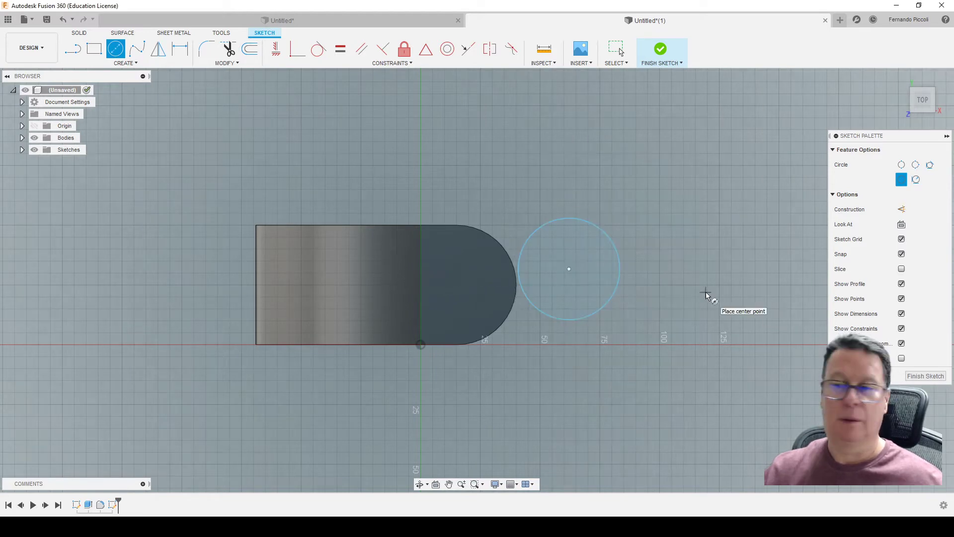
key("d")
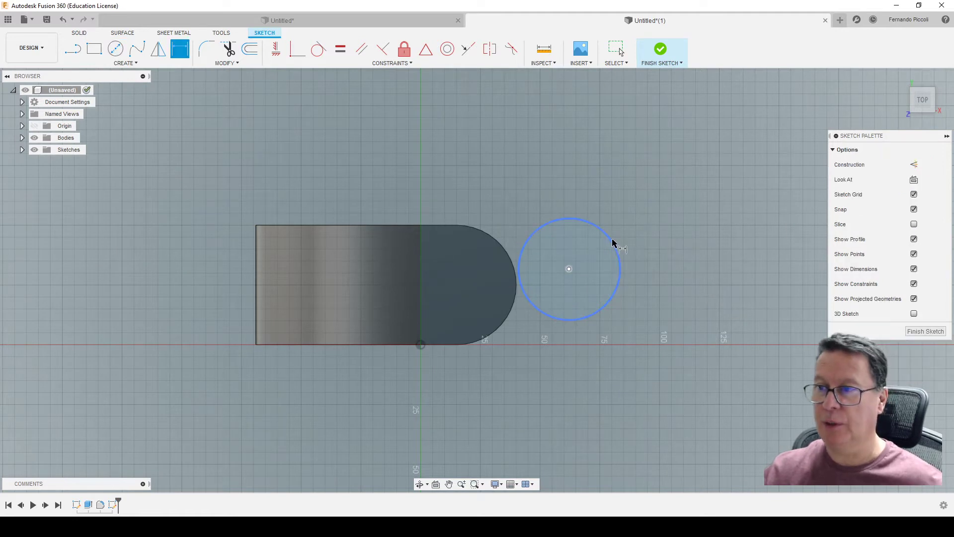
left_click(614, 240)
left_click(685, 182)
type("40")
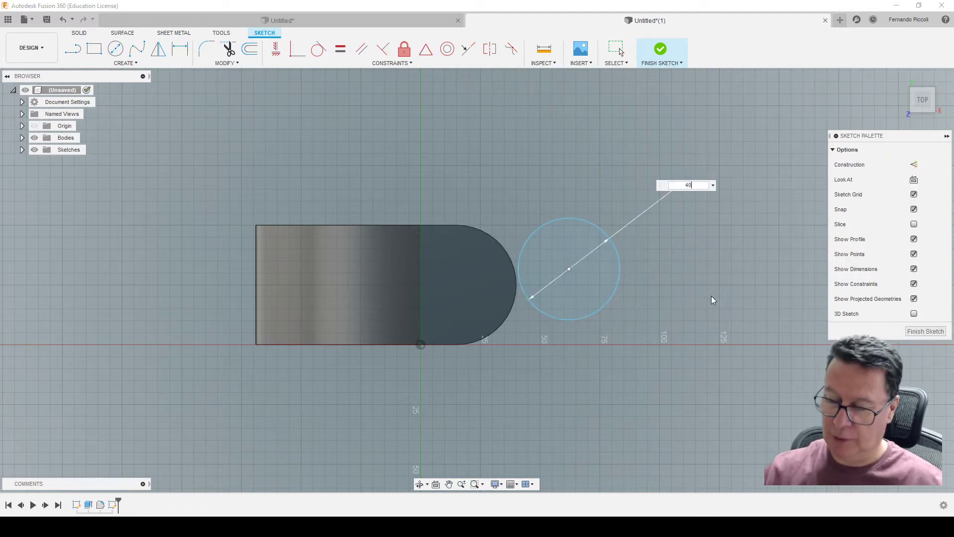
key("Return")
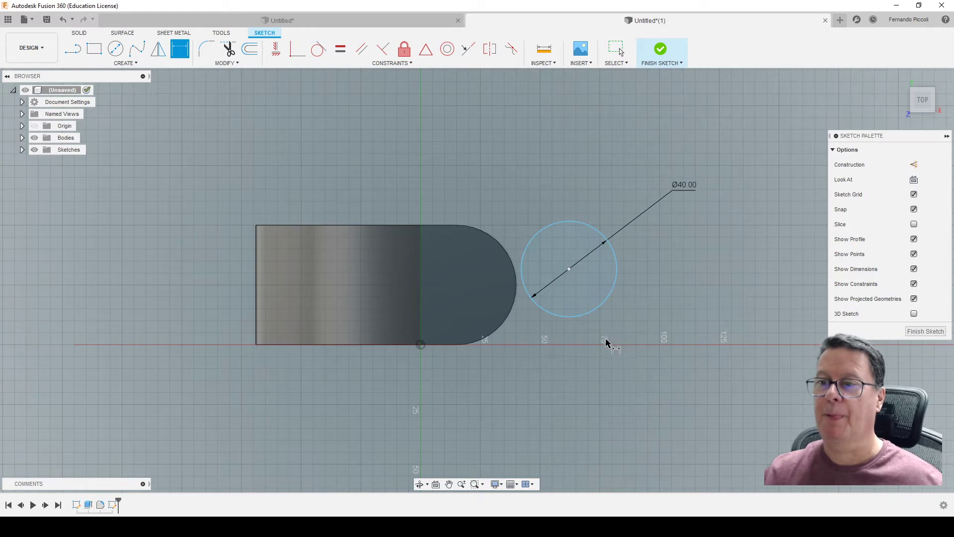
Add a 47.085 distance dimension from the end arc to the circle centre, then delete it.
left_click(569, 269)
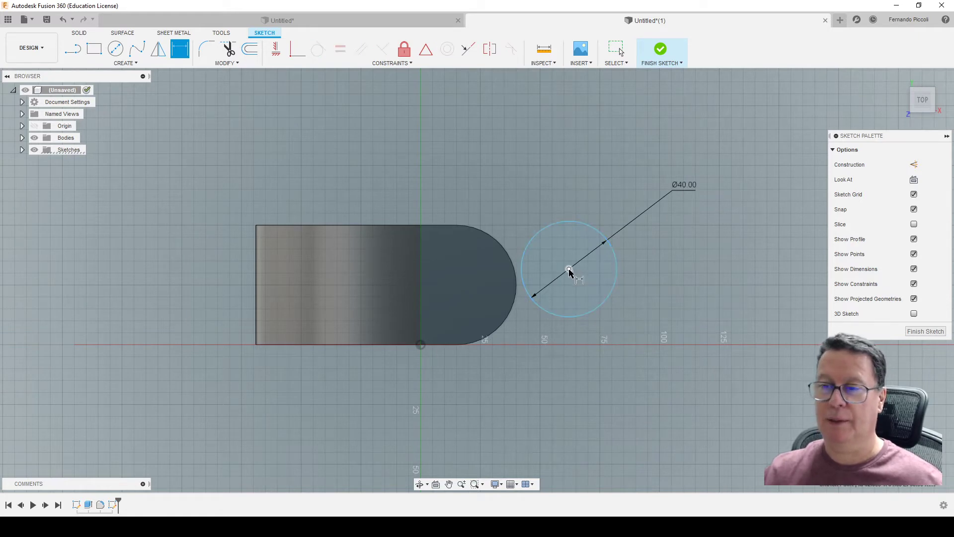
left_click(498, 238)
left_click(500, 173)
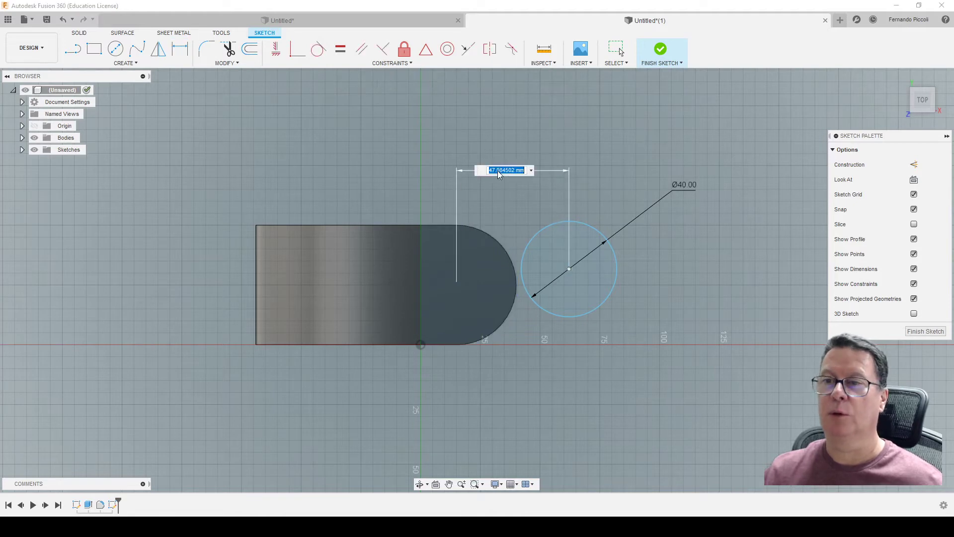
key("Return")
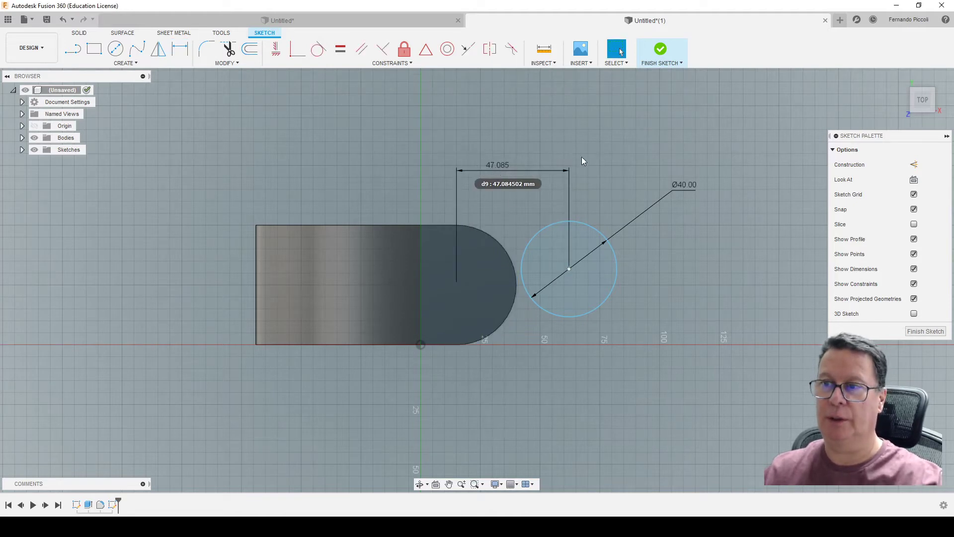
left_click(476, 171)
key("Delete")
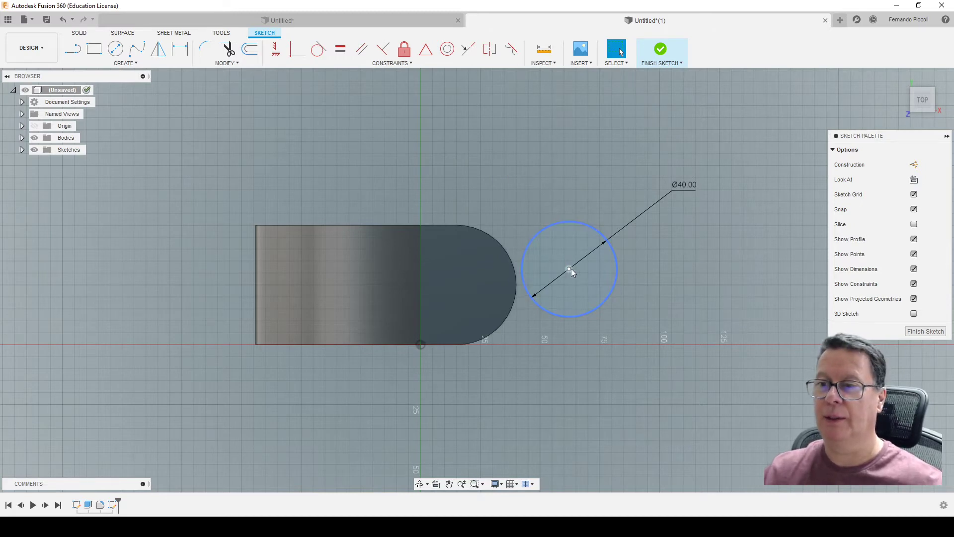
Constrain the circle concentric with the rounded end arc and finish the sketch.
left_click(494, 238)
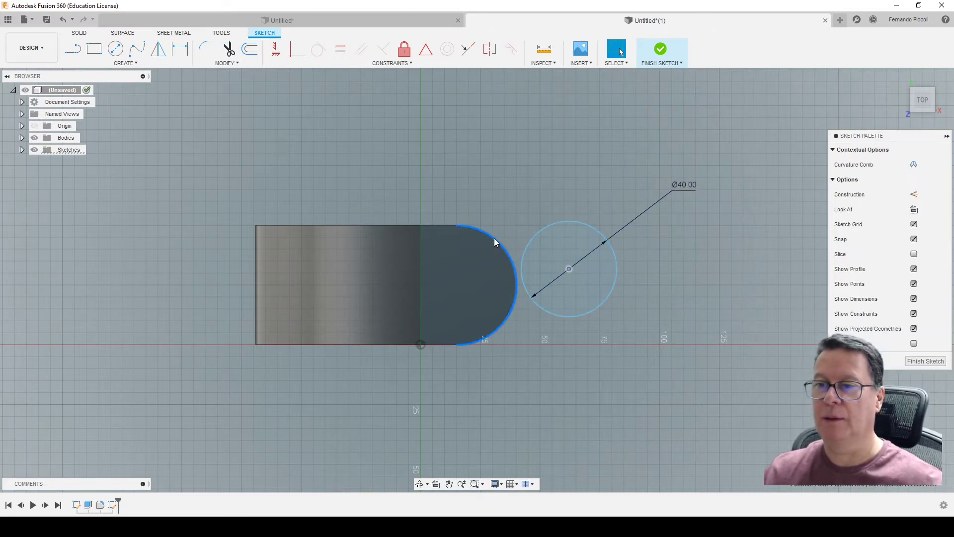
left_click(357, 64)
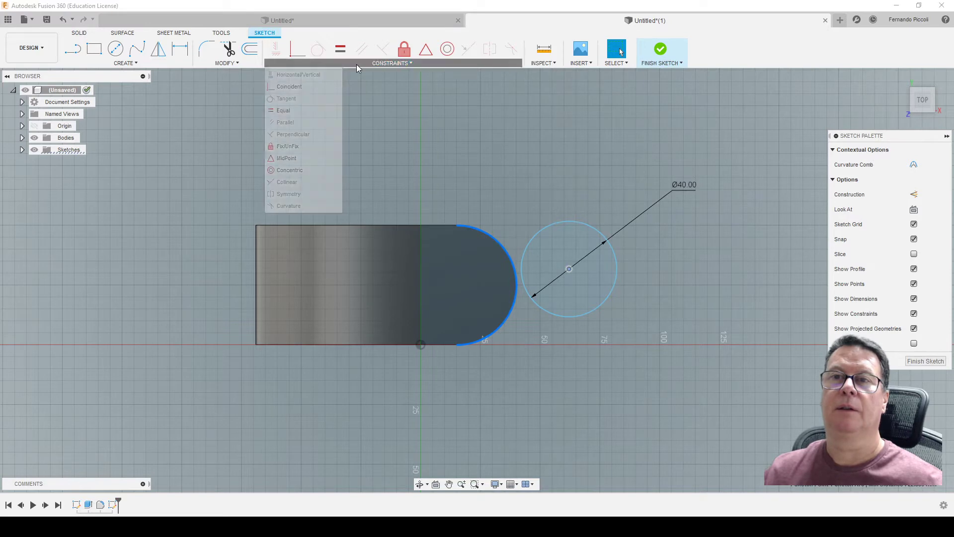
left_click(289, 170)
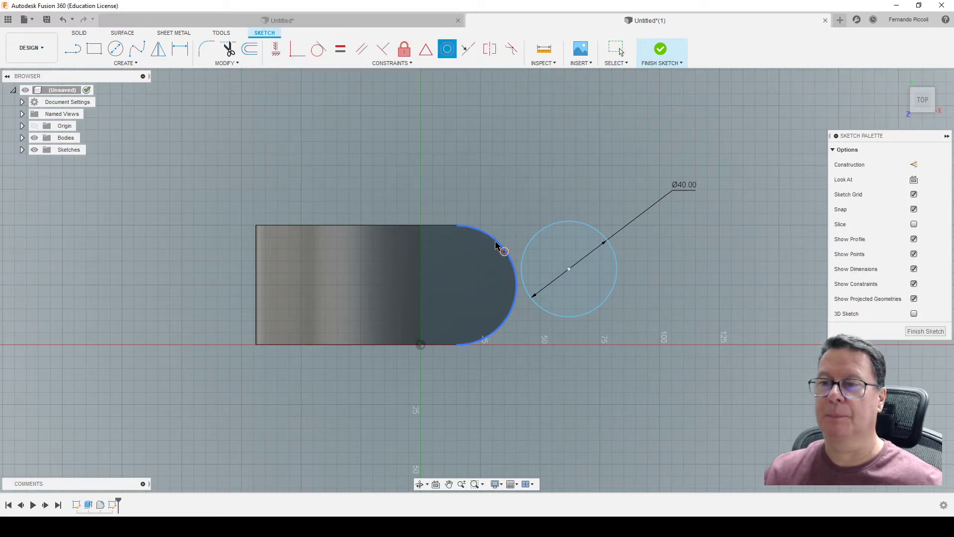
left_click(544, 235)
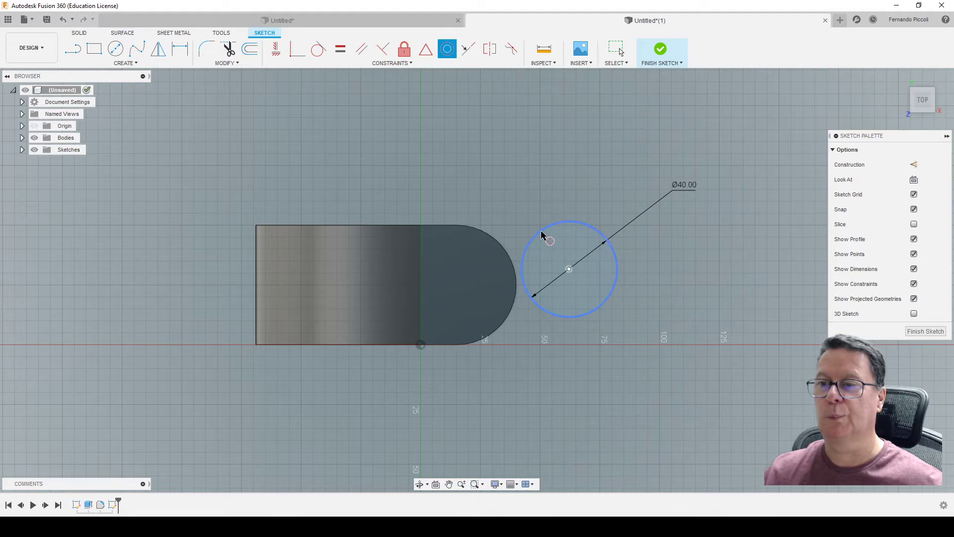
left_click(497, 247)
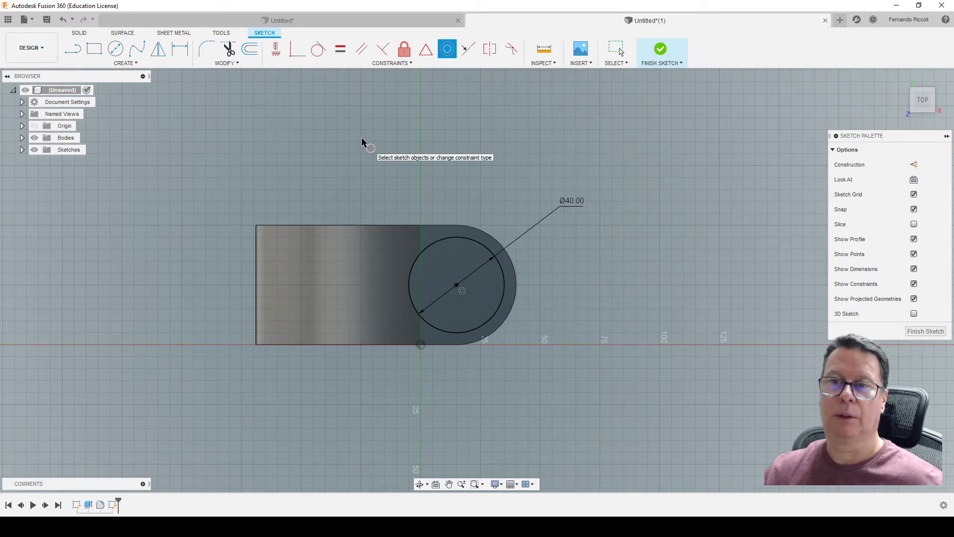
key("Escape")
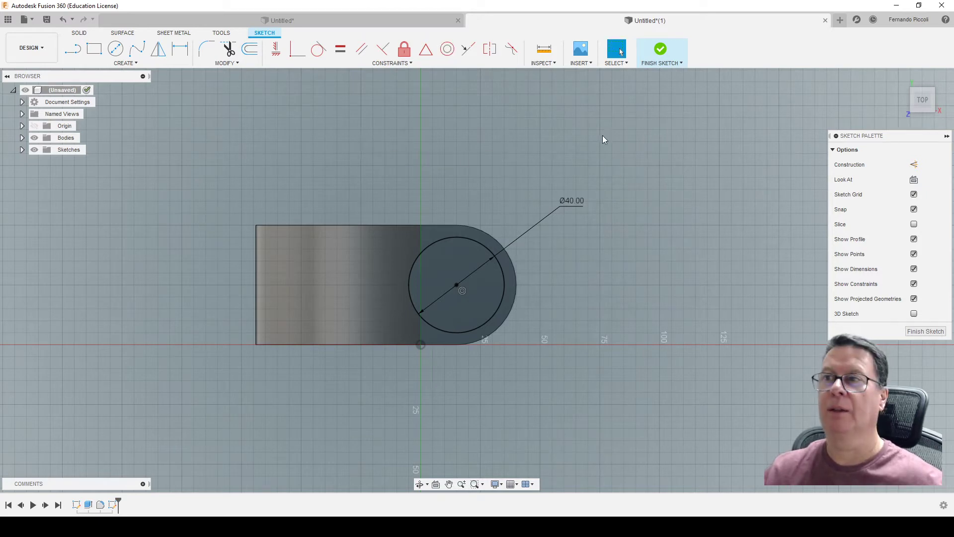
left_click(662, 52)
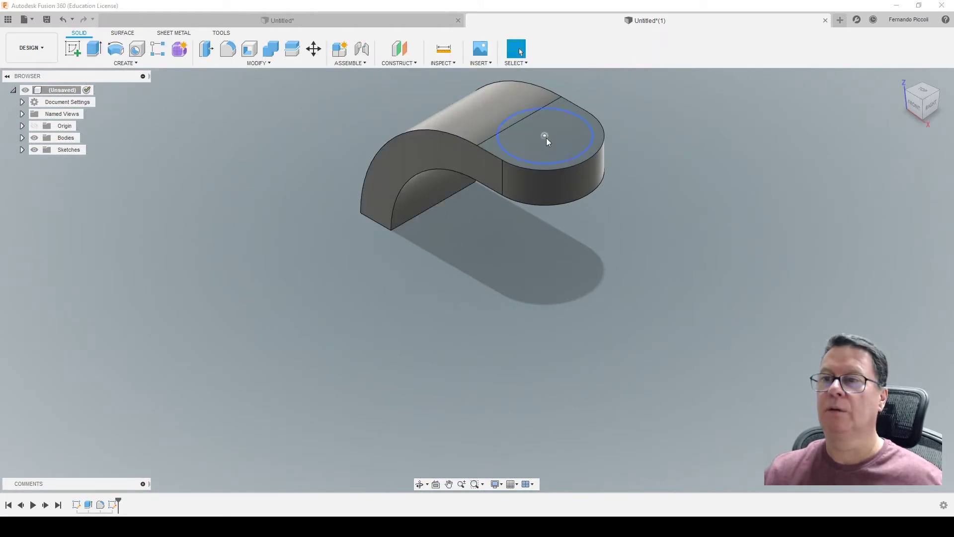
Extrude the 40 mm circle profile 6 mm upward as a cylindrical boss.
left_click(557, 145)
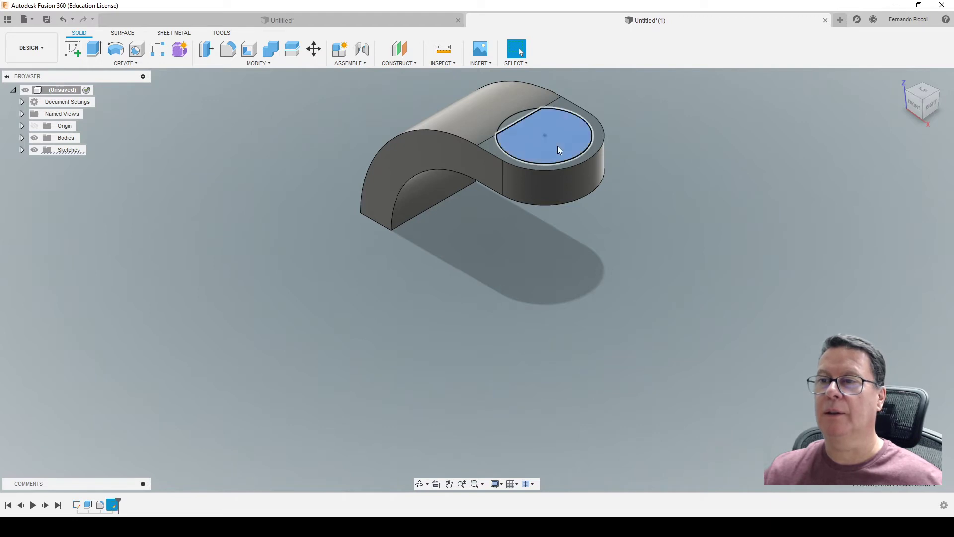
right_click(517, 123)
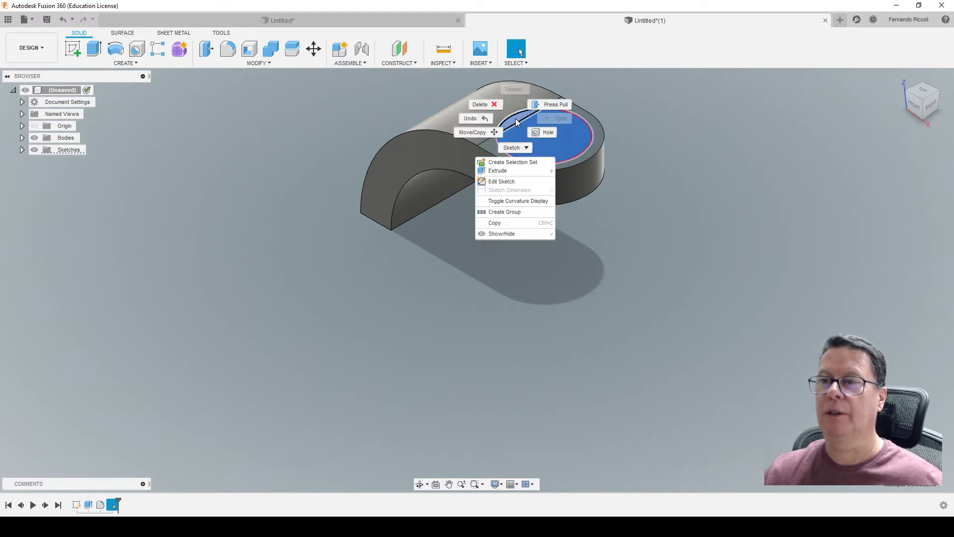
left_click(510, 170)
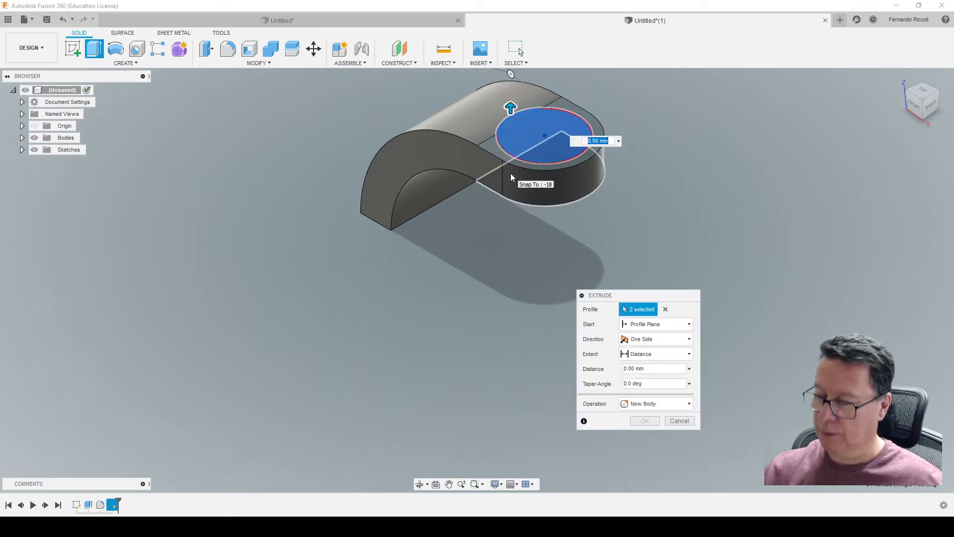
type("6")
key("Return")
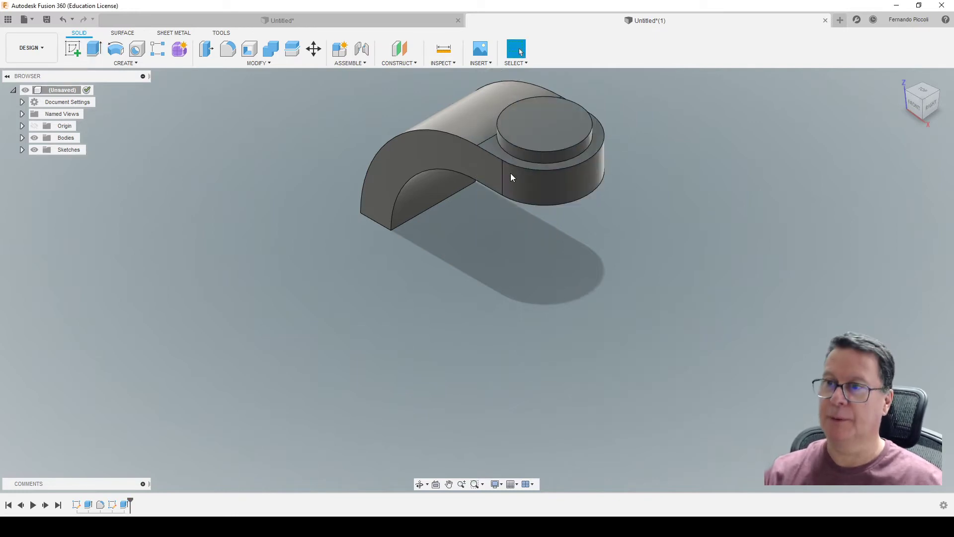
Pan, zoom and orbit to a close FRONT view of where the boss meets the arm.
middle_click_drag(487, 363, 394, 464)
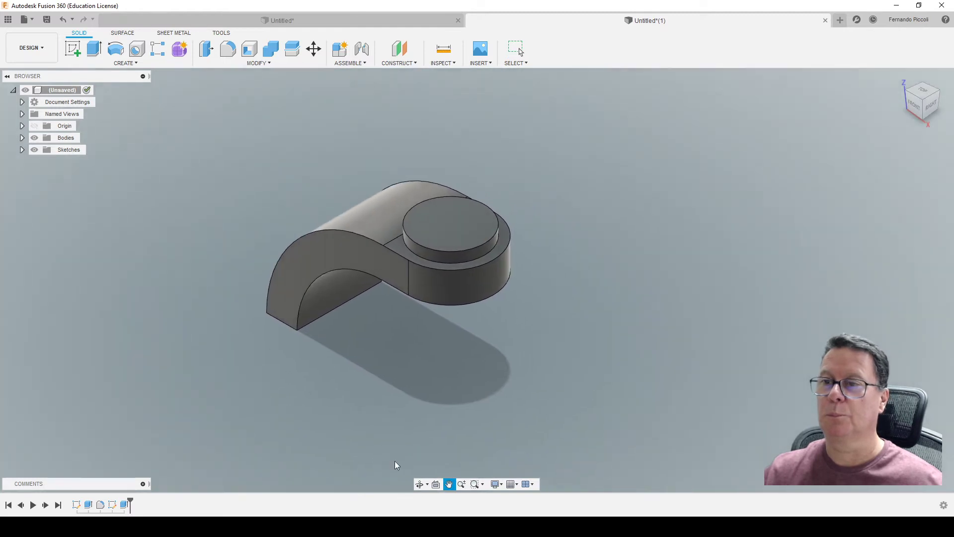
mouse_move(929, 105)
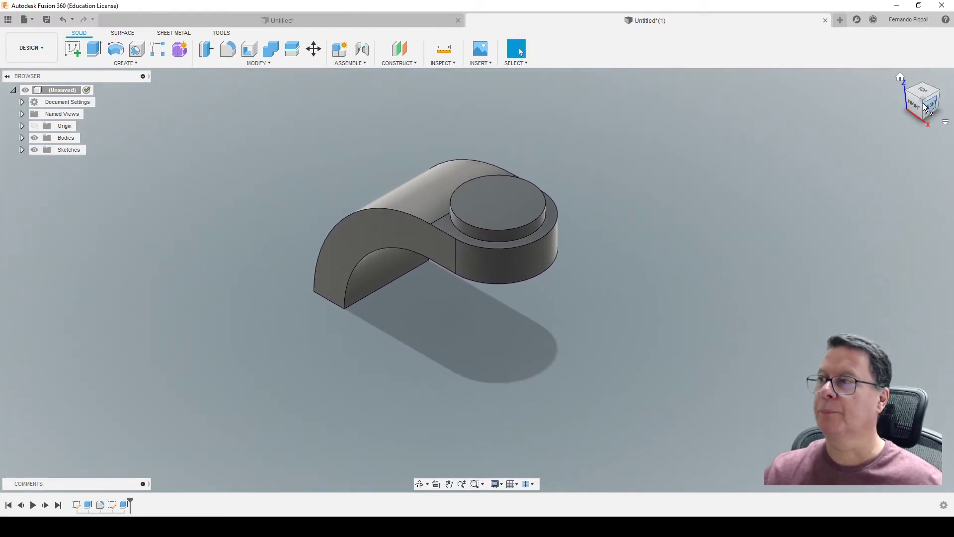
left_click(917, 107)
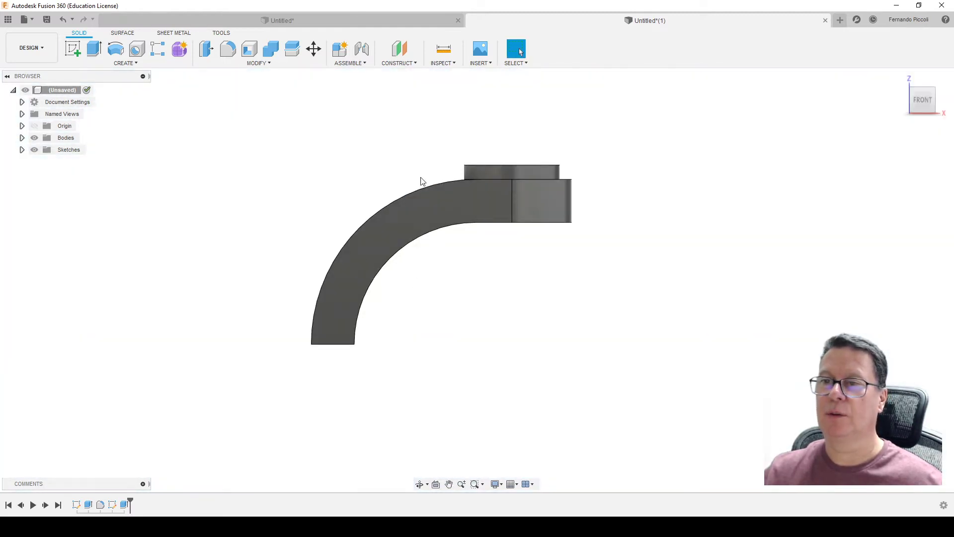
scroll(477, 194, "up", 3)
scroll(479, 195, "up", 3)
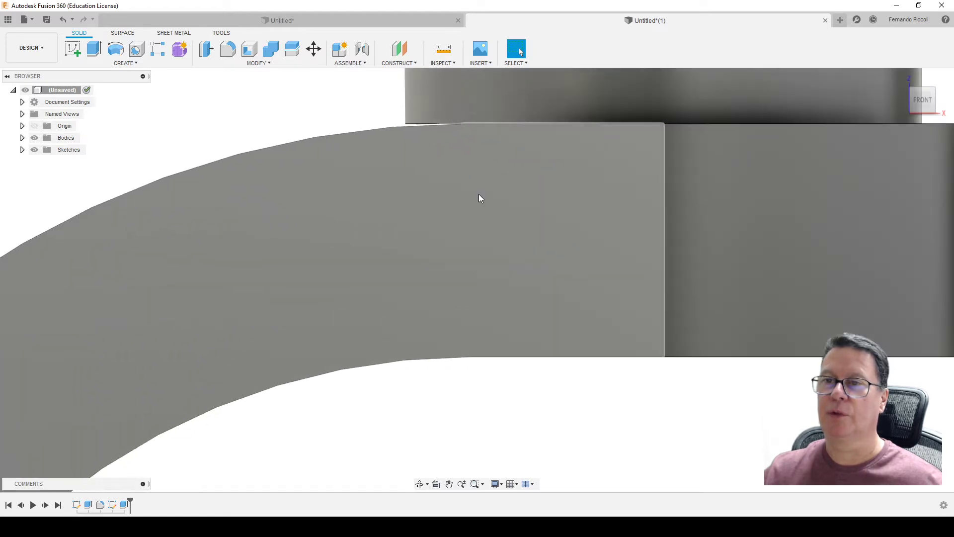
scroll(479, 197, "up", 3)
scroll(479, 194, "up", 1)
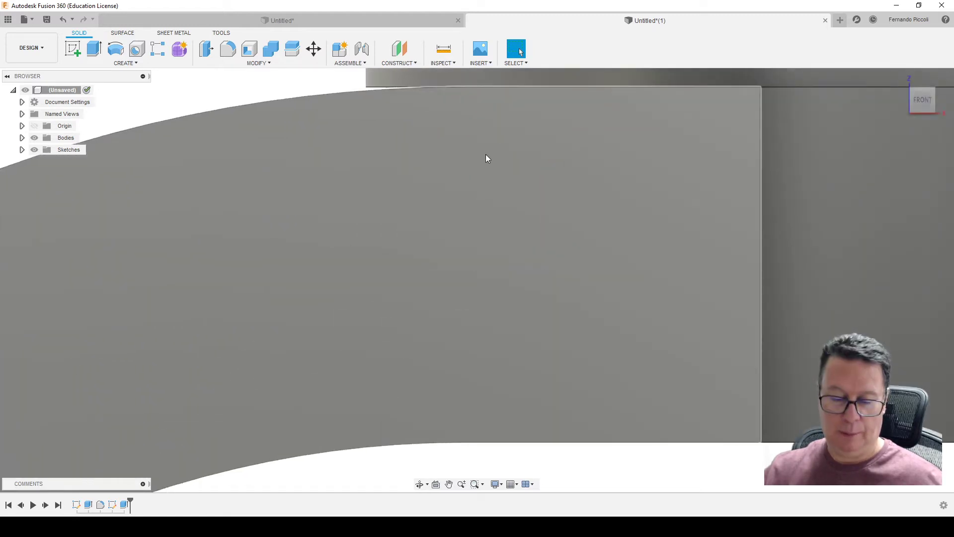
middle_click_drag(472, 149, 468, 145, "shift")
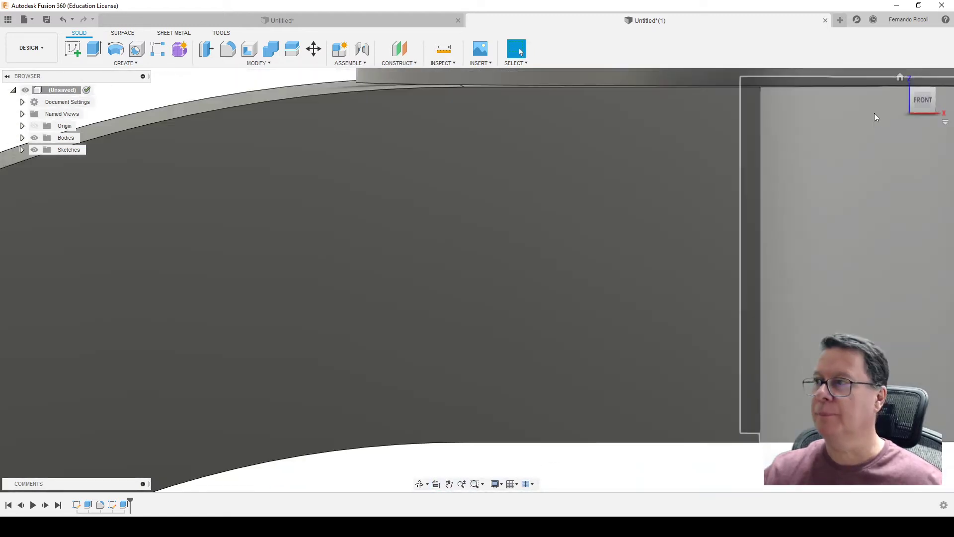
left_click(923, 104)
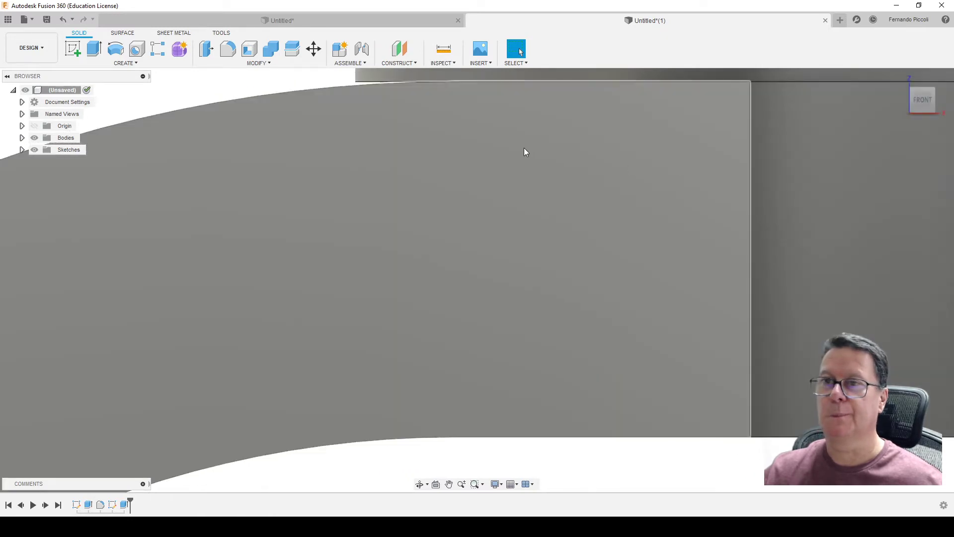
middle_click_drag(524, 148, 563, 310)
key("Escape")
scroll(445, 243, "up", 2)
scroll(449, 252, "up", 3)
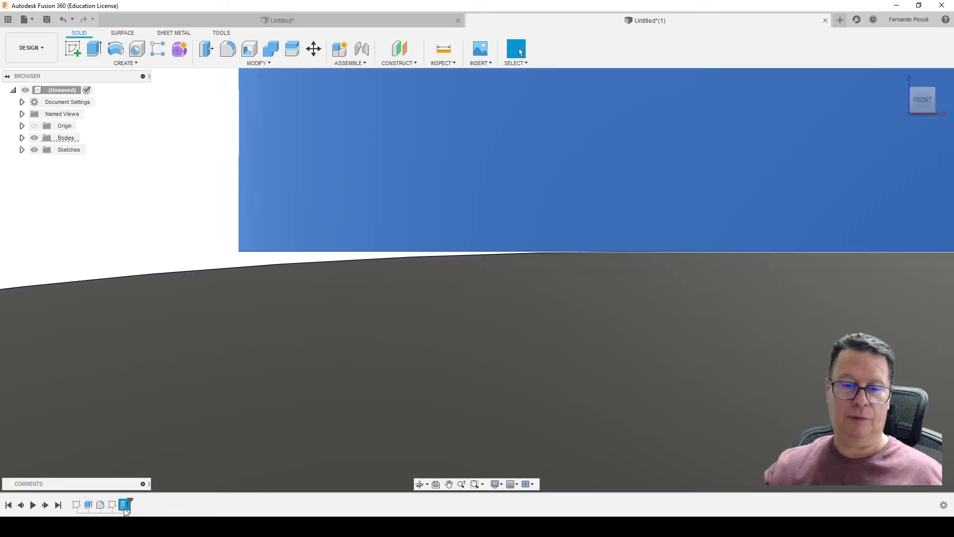
Reopen the boss extrusion for editing and review its start and direction options.
right_click(125, 511)
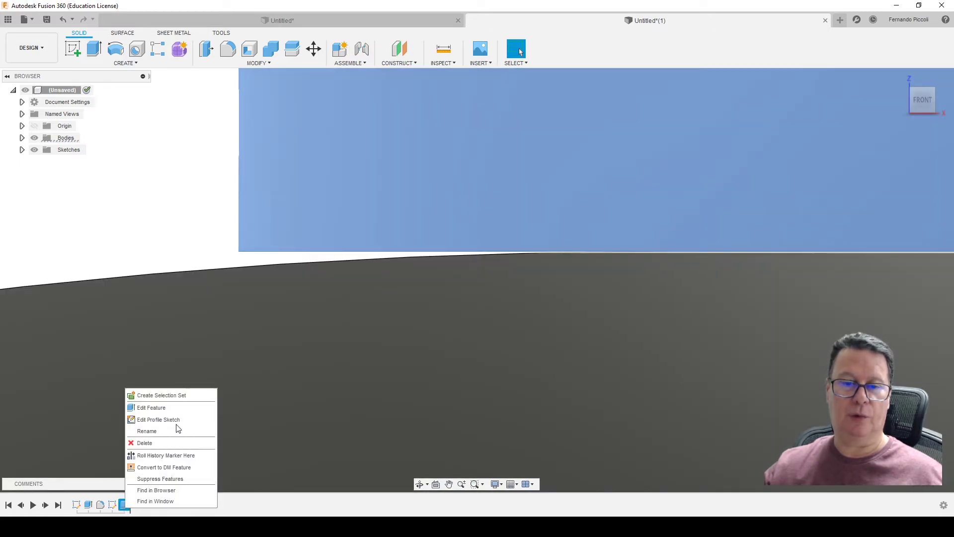
left_click(170, 410)
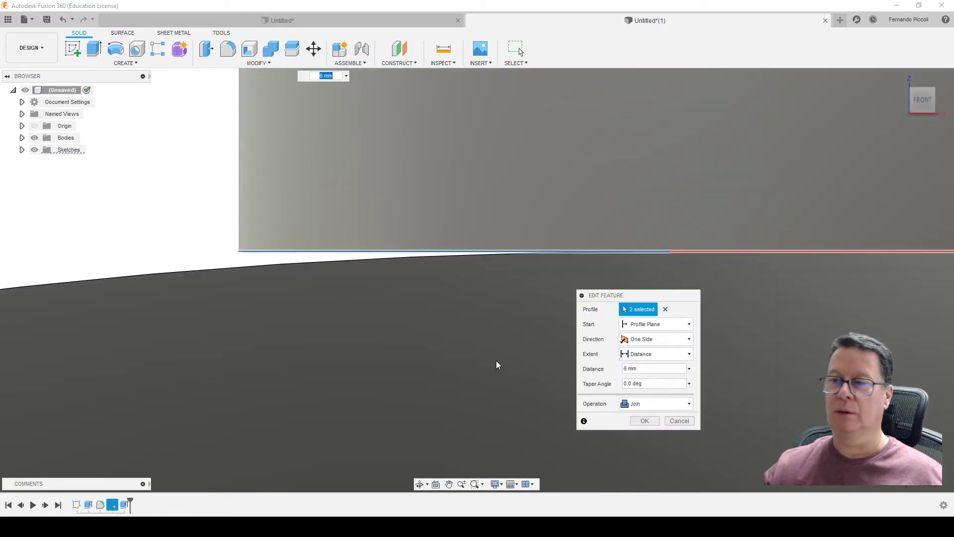
left_click(676, 325)
left_click(676, 325)
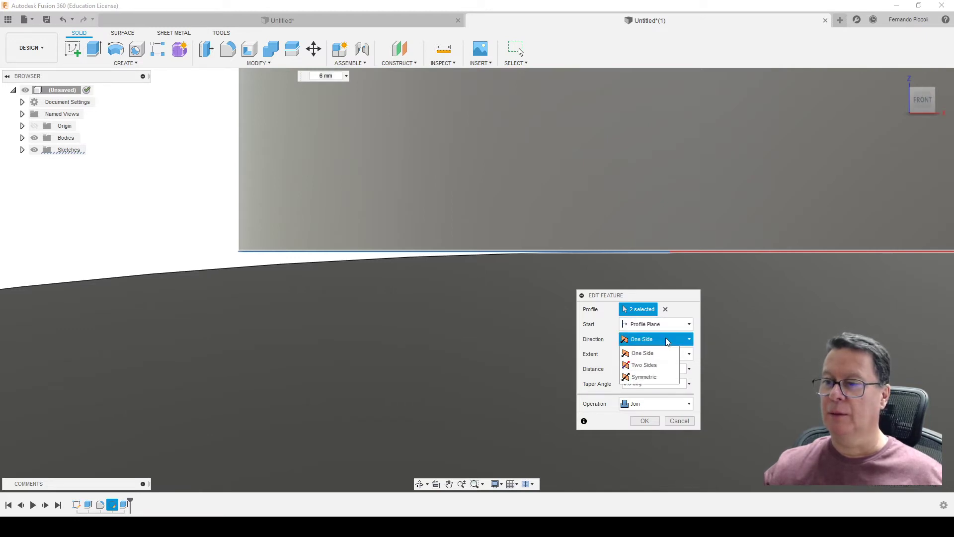
left_click(667, 340)
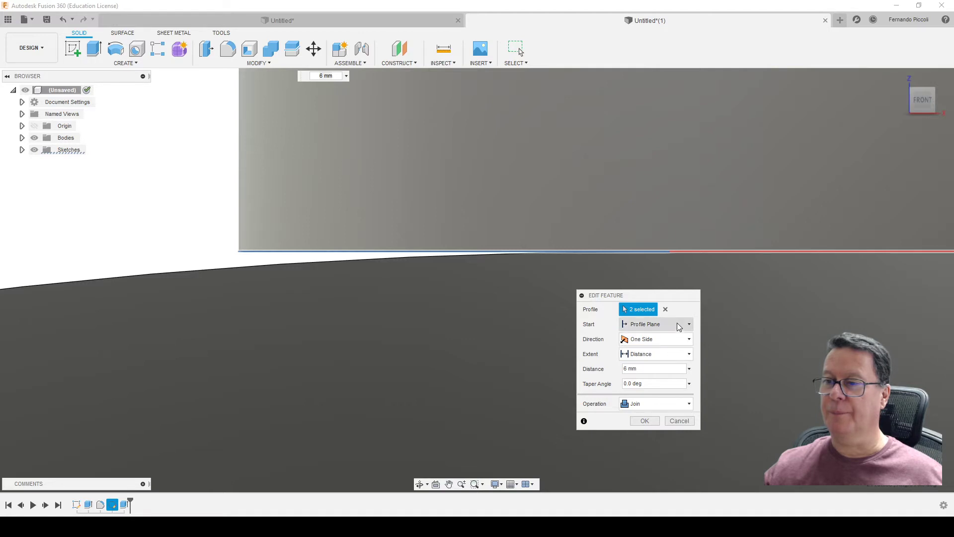
left_click(679, 325)
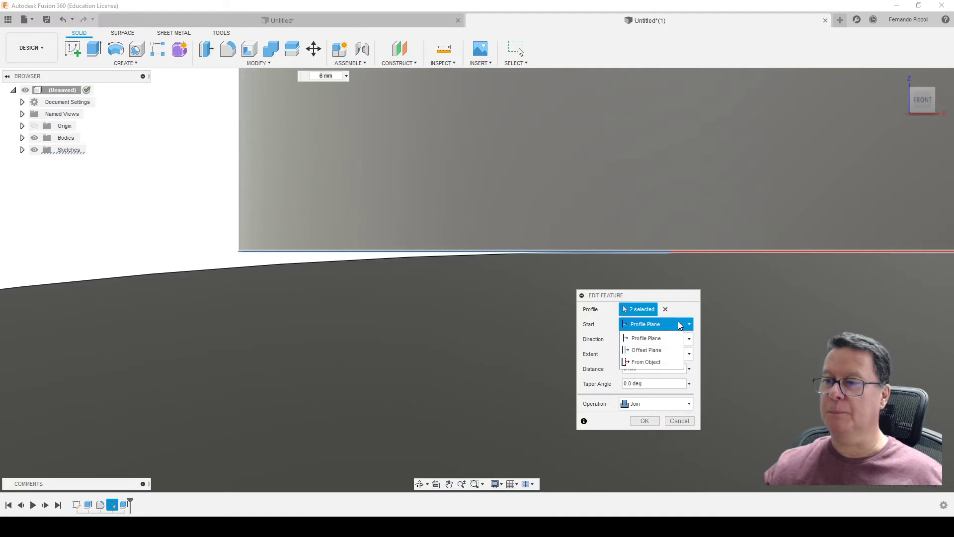
left_click(677, 326)
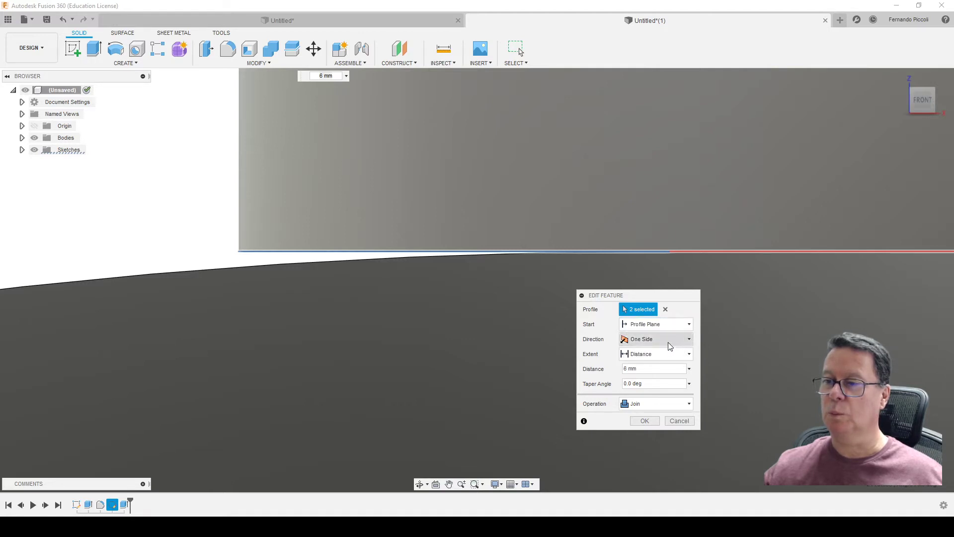
Set the boss extrusion to Two Sides with 0.30 mm on side 2 and apply it.
left_click(668, 340)
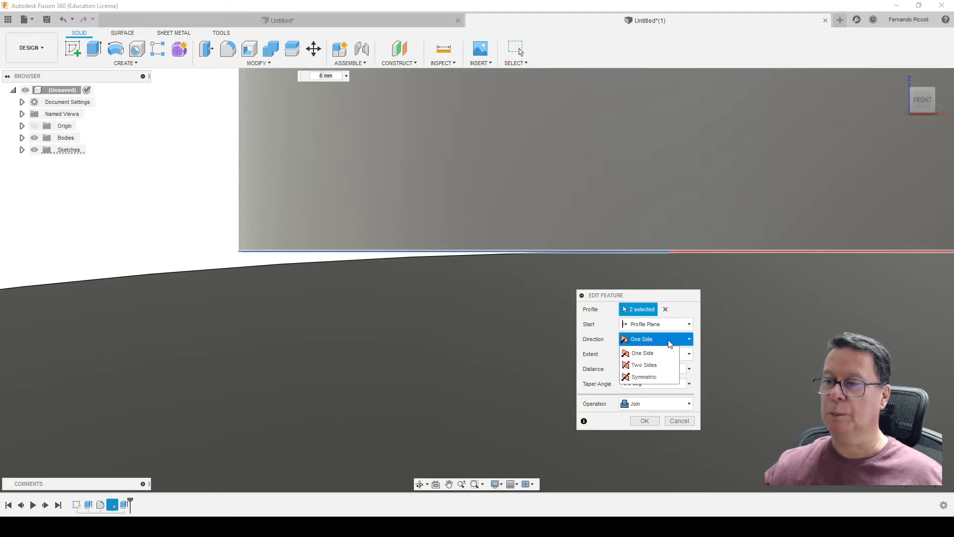
left_click(662, 368)
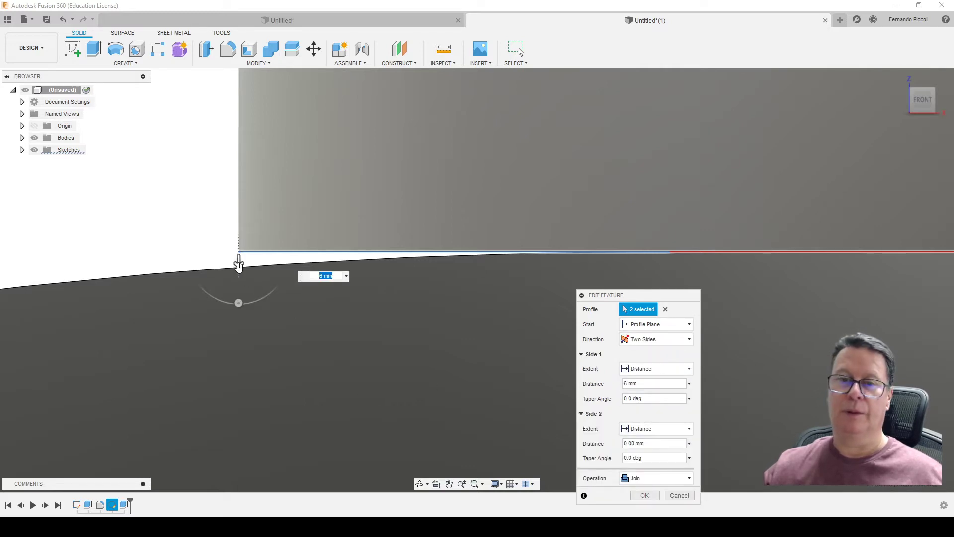
left_click_drag(238, 265, 241, 293)
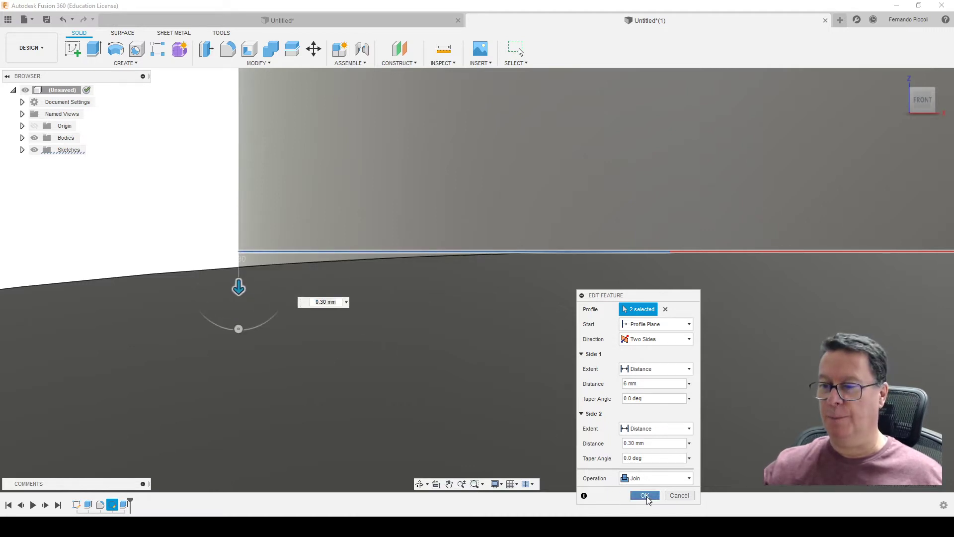
left_click(645, 496)
scroll(155, 227, "up", 5)
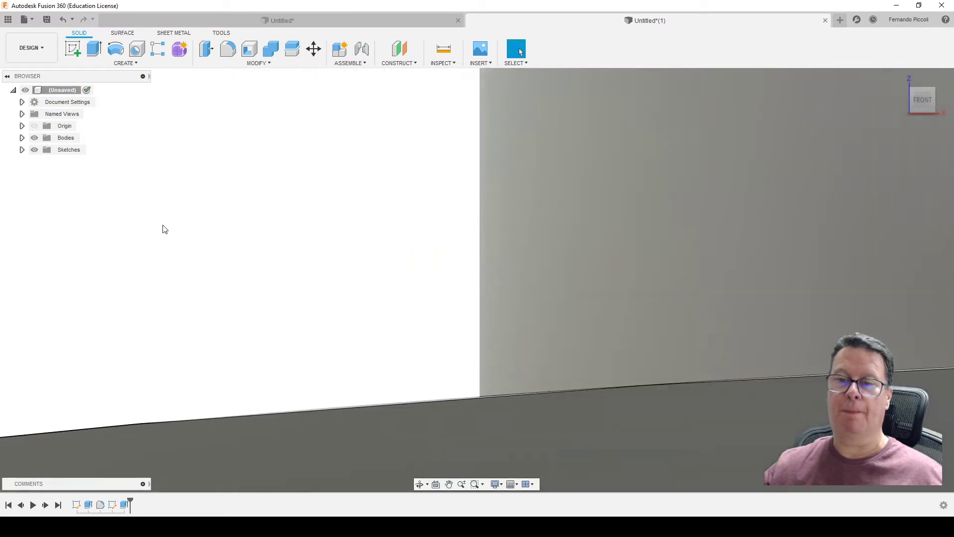
mouse_move(923, 100)
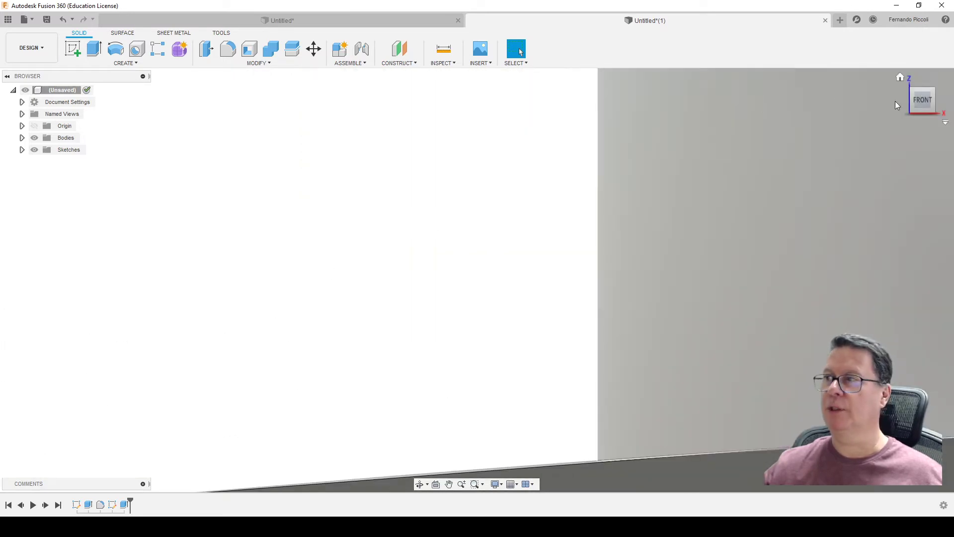
left_click(901, 79)
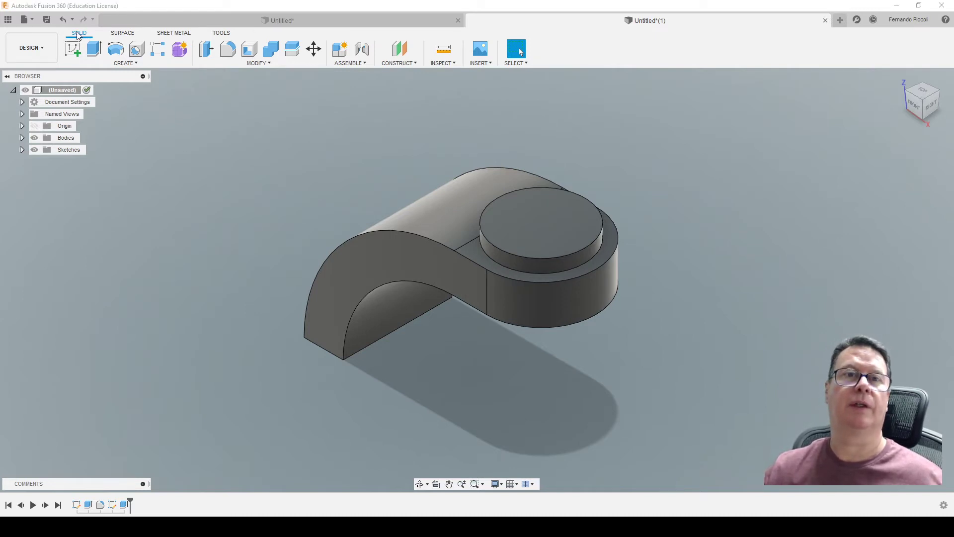
Start a Hole feature on the boss's top face, previewing 38 mm deep.
left_click(137, 64)
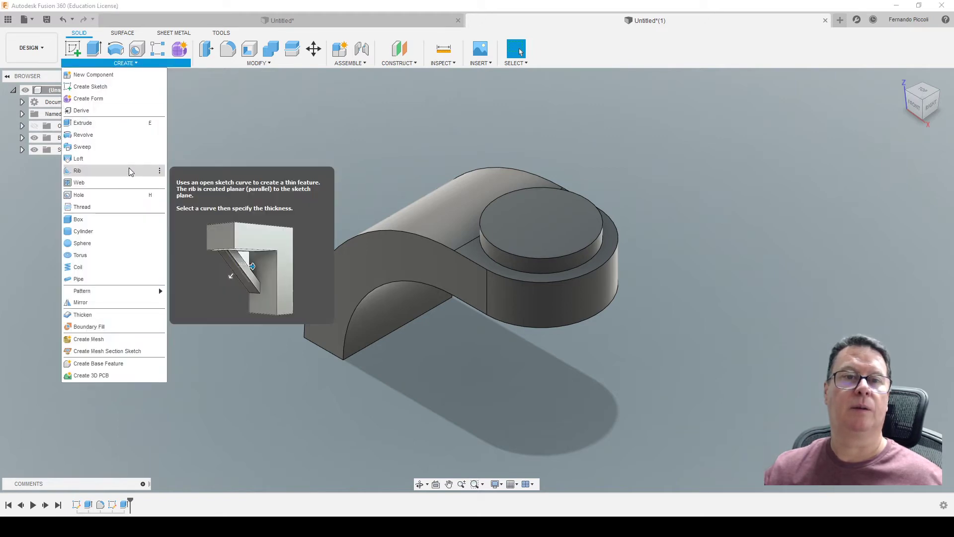
left_click(98, 195)
left_click(541, 225)
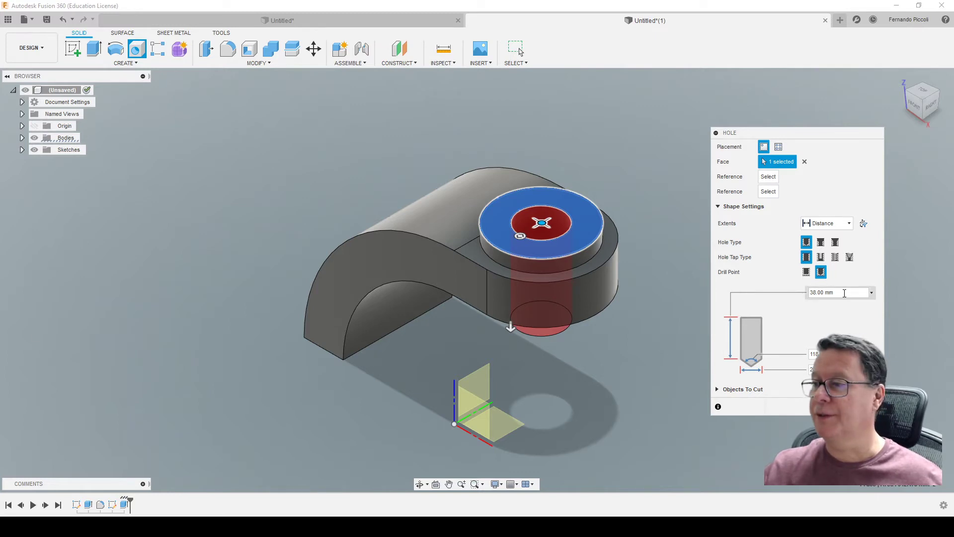
Try setting the hole depth to All, then dismiss the hole error report.
left_click(872, 293)
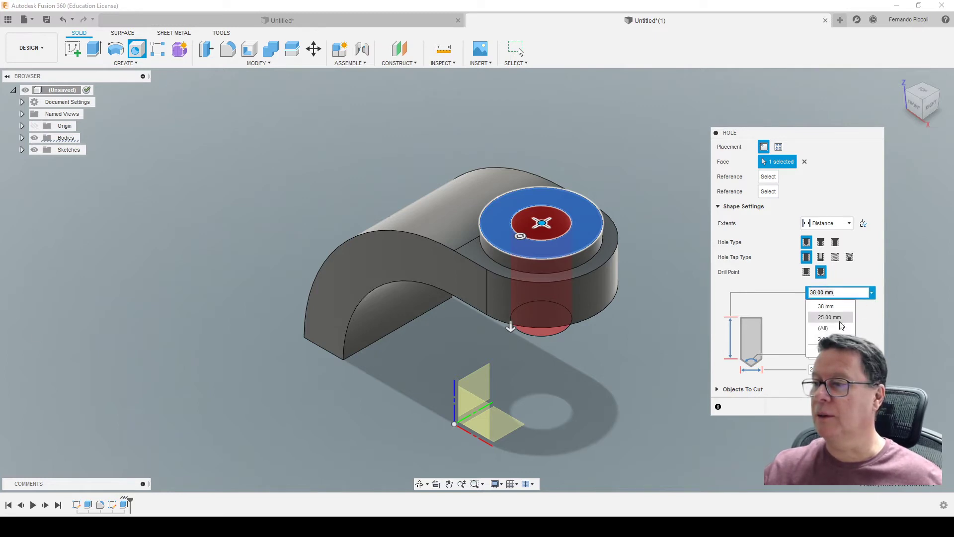
left_click(823, 328)
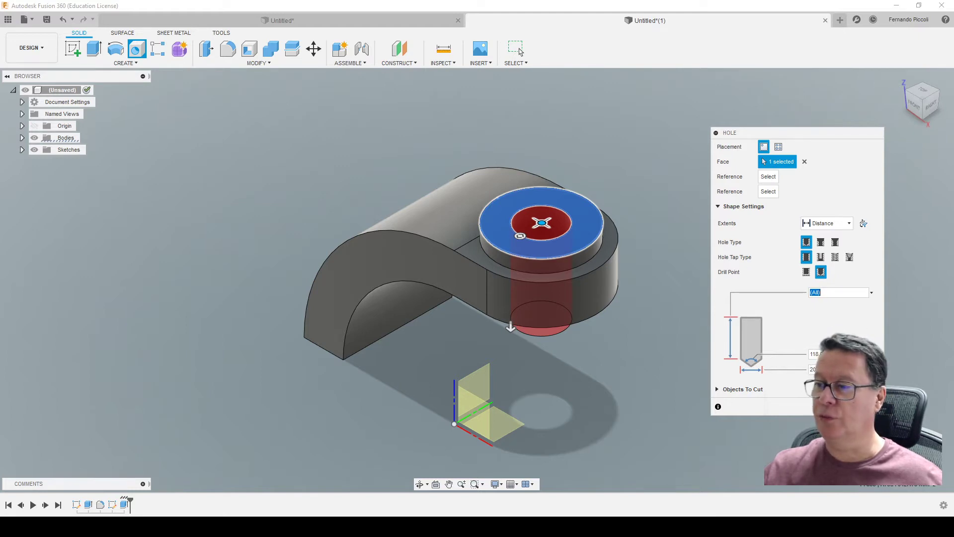
key("Escape")
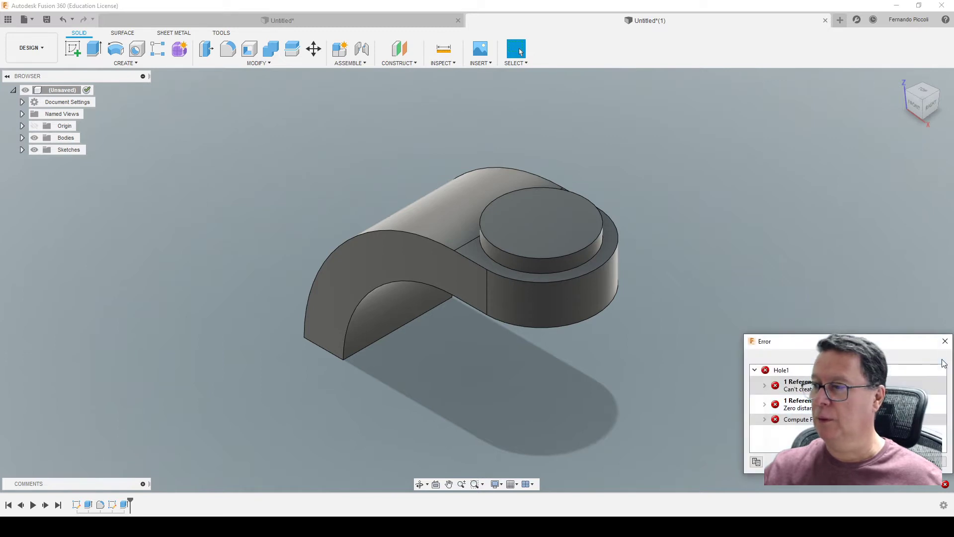
left_click(928, 461)
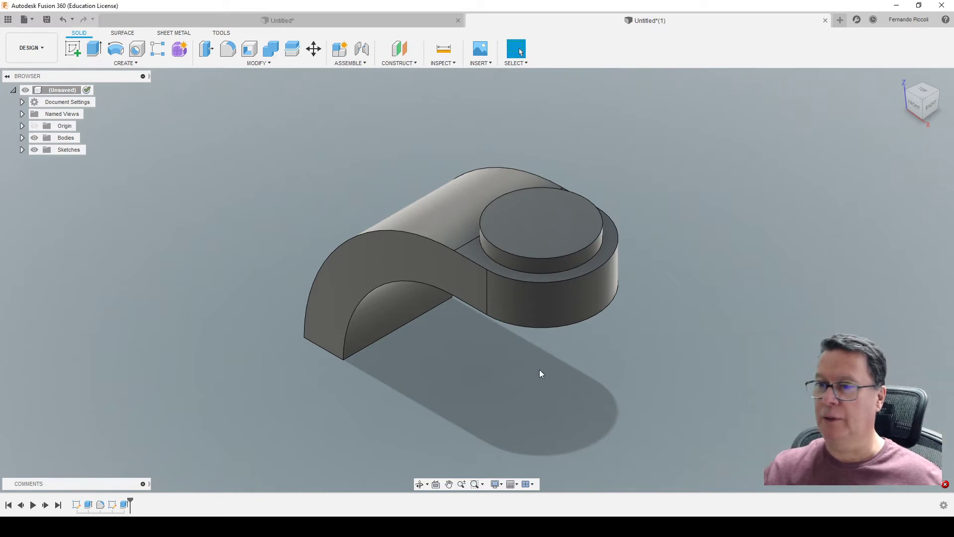
Re-create the hole centred on the boss top face and cut it through.
left_click(119, 63)
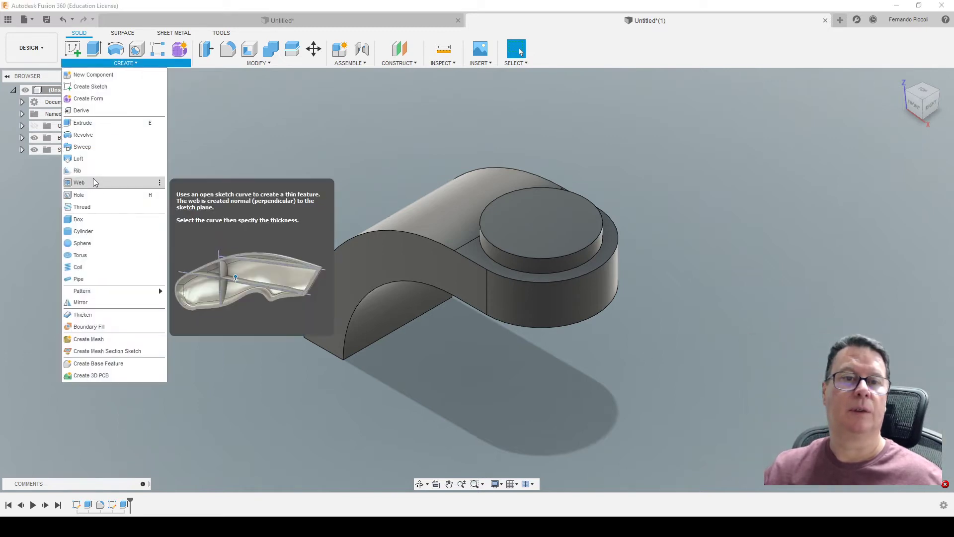
left_click(95, 195)
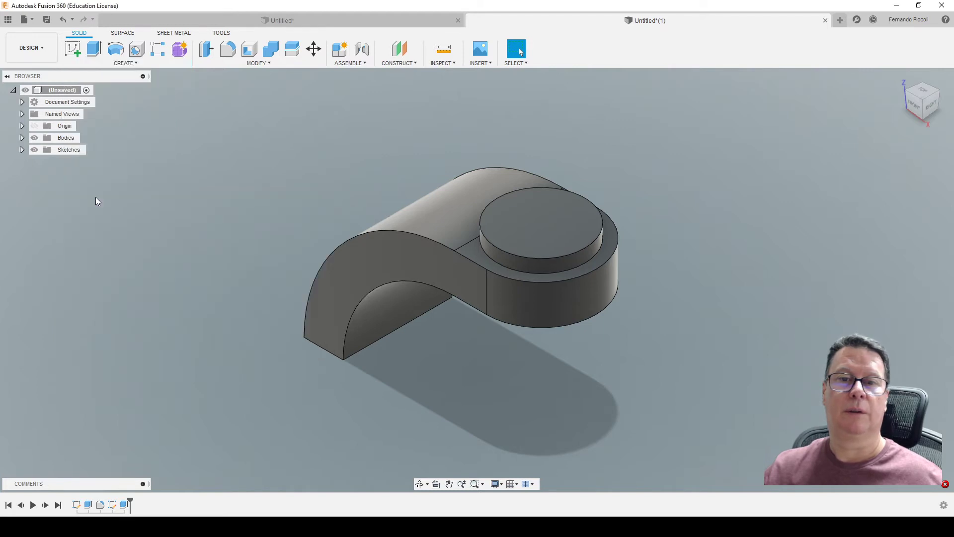
left_click(551, 223)
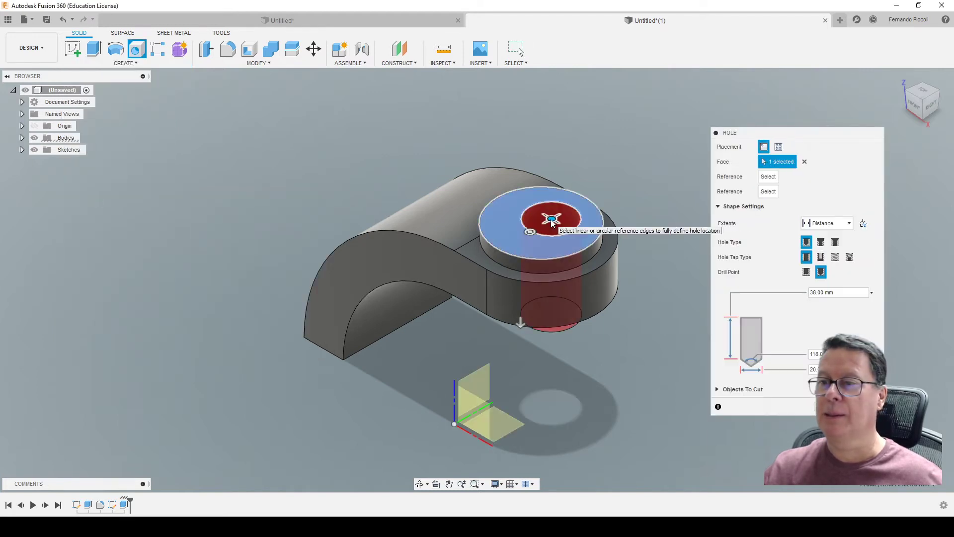
left_click(592, 205)
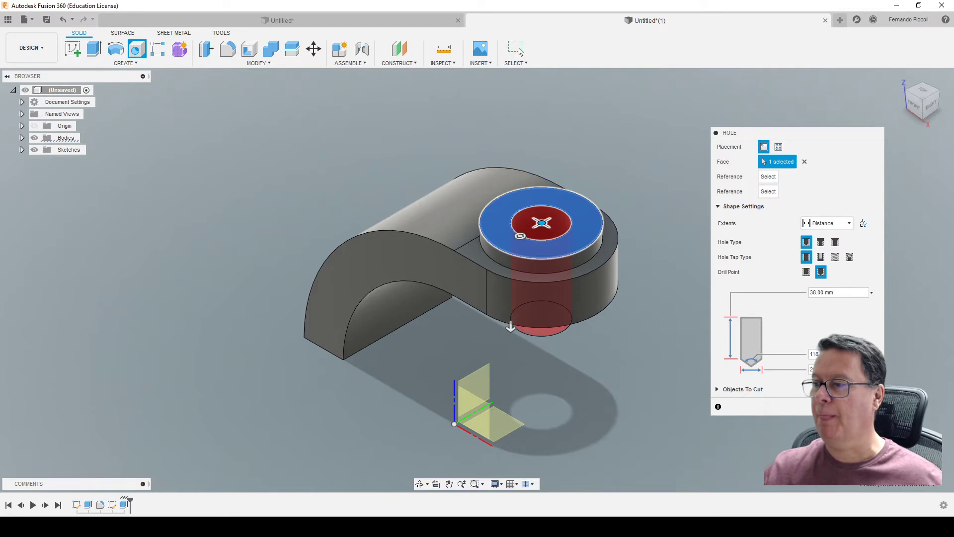
key("Return")
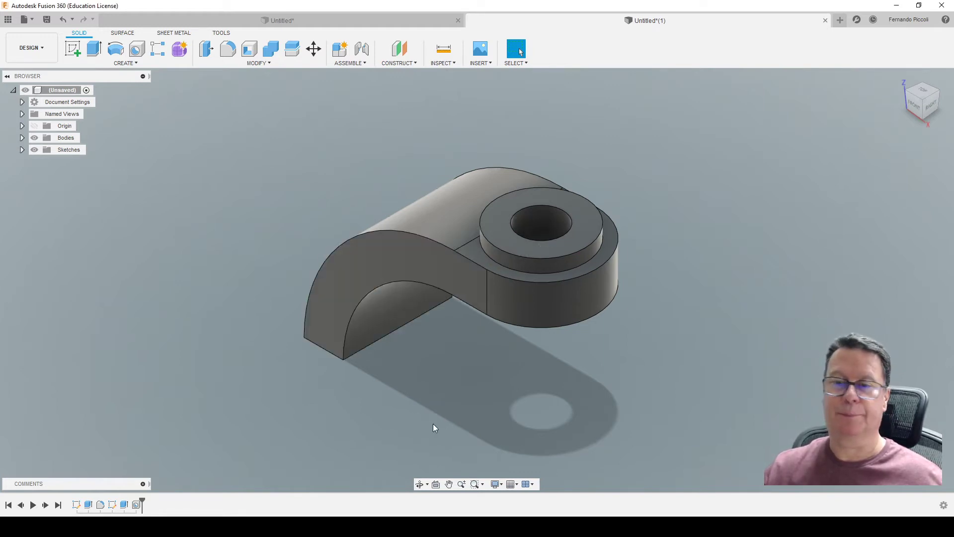
Add a Plane Along Path at distance 0.50 on the arm's bottom edge.
mouse_move(436, 394)
middle_mouse_down("shift")
mouse_move(414, 390)
mouse_move(462, 381)
middle_mouse_up("shift")
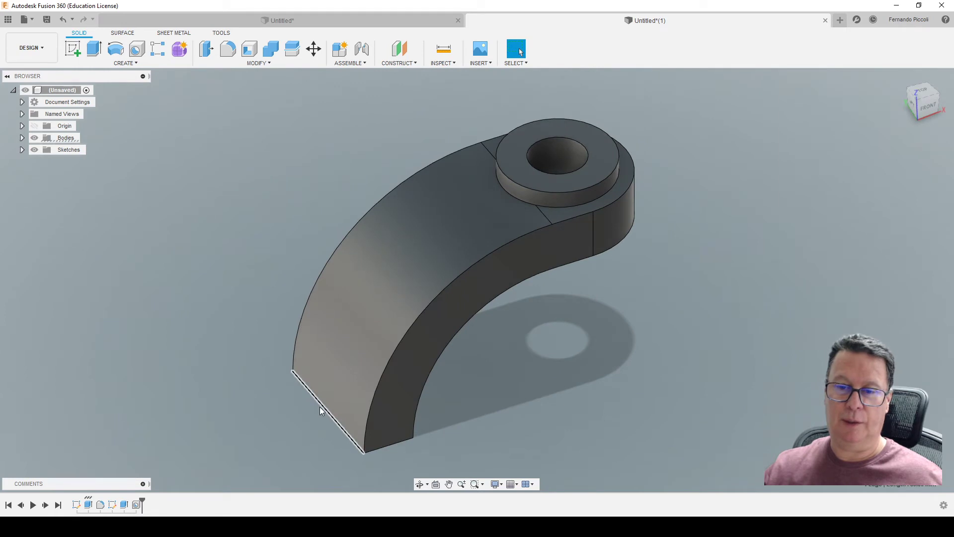
left_click(400, 63)
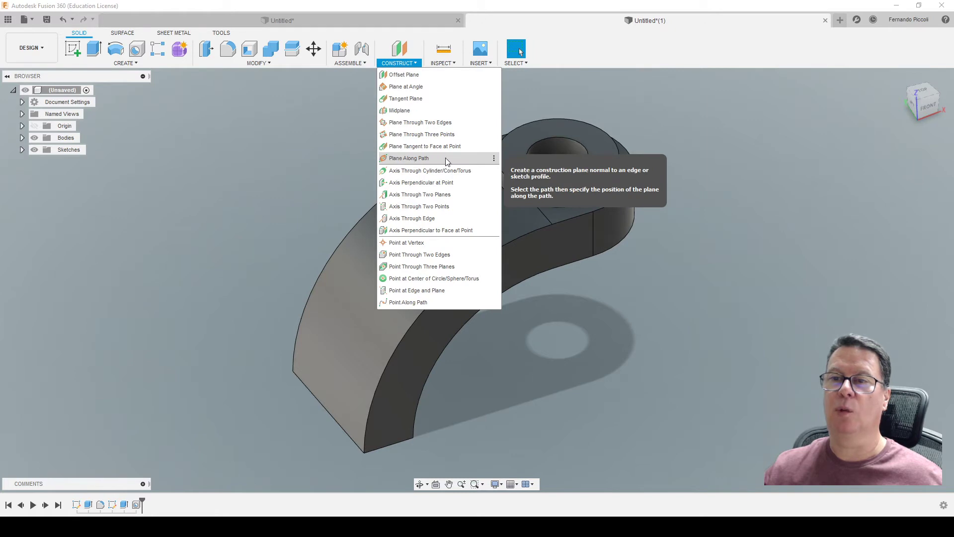
left_click(432, 159)
left_click(326, 413)
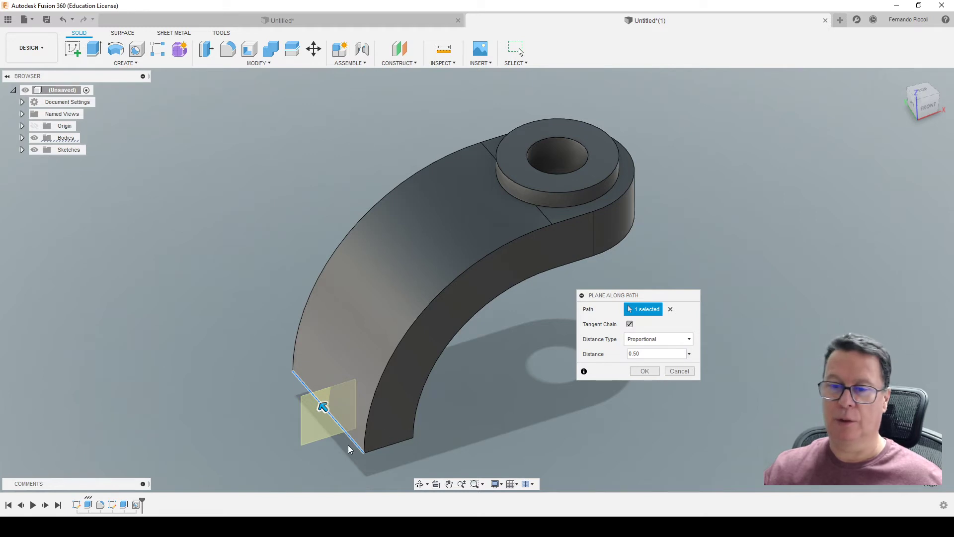
mouse_move(323, 407)
left_mouse_down()
mouse_move(277, 373)
mouse_move(357, 448)
mouse_move(323, 407)
left_mouse_up()
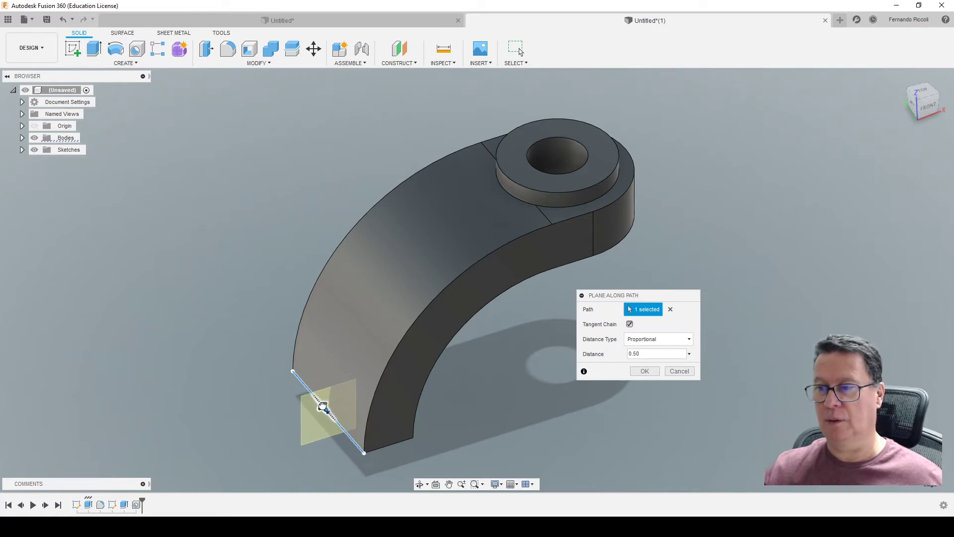
left_click(644, 371)
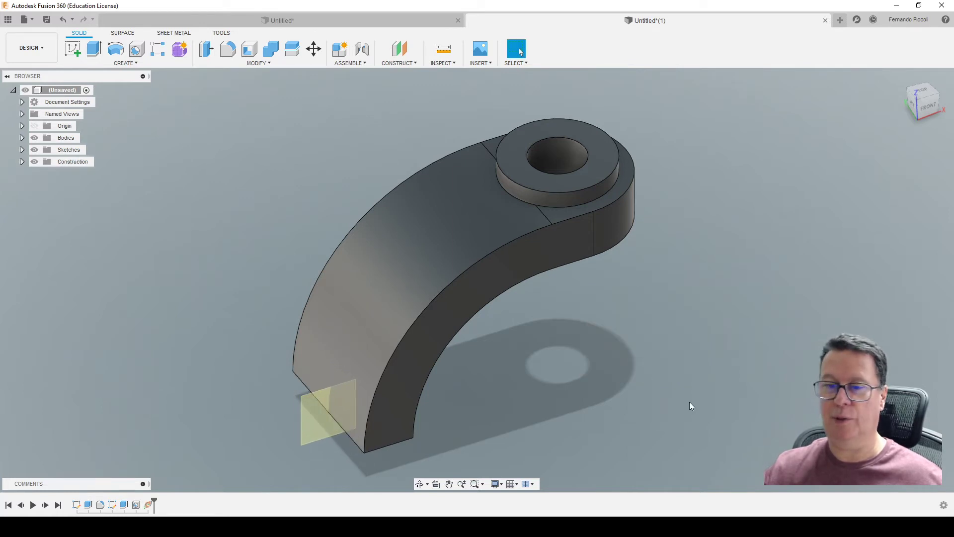
left_click(304, 420)
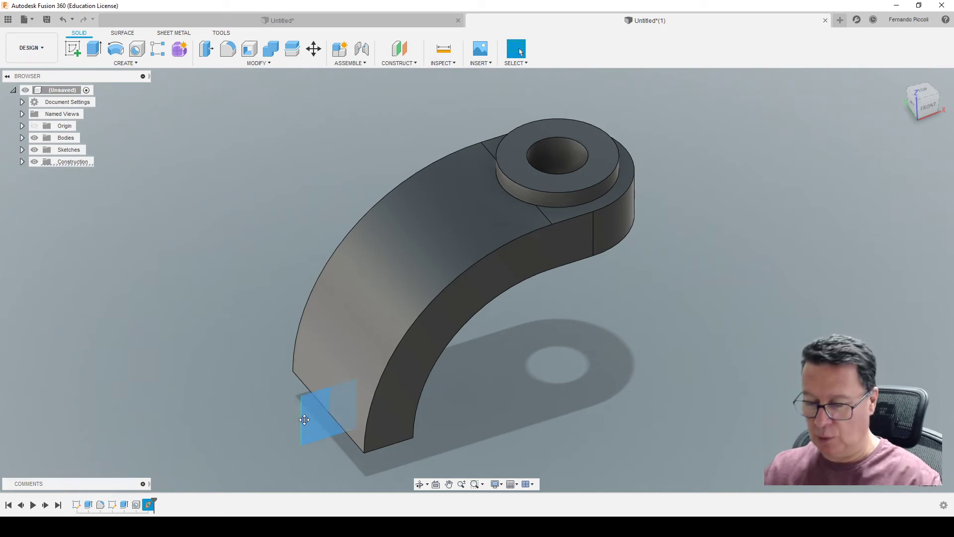
Open a sketch on the midway construction plane and pan the view into place.
key("s")
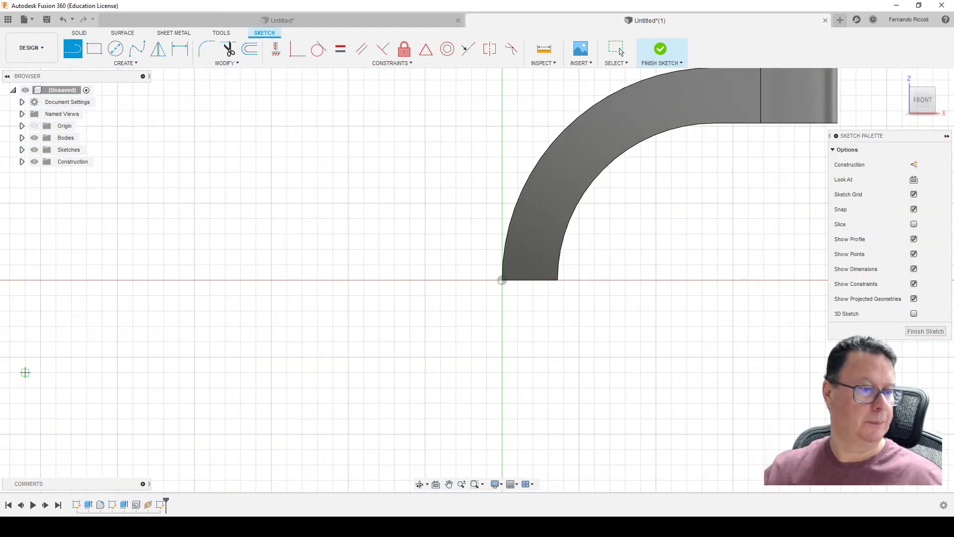
middle_click_drag(433, 363, 373, 362)
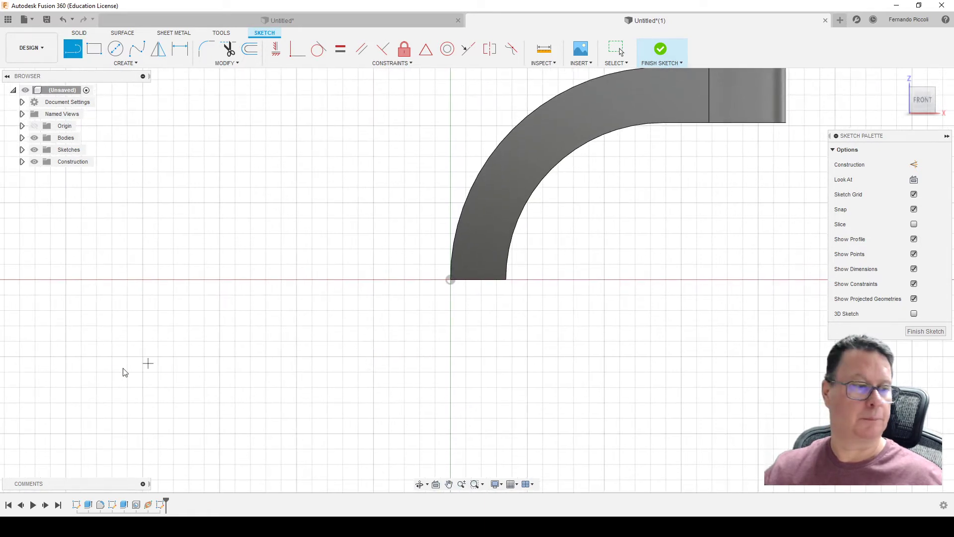
scroll(164, 373, "up", 1)
scroll(422, 361, "down", 2)
scroll(422, 363, "down", 2)
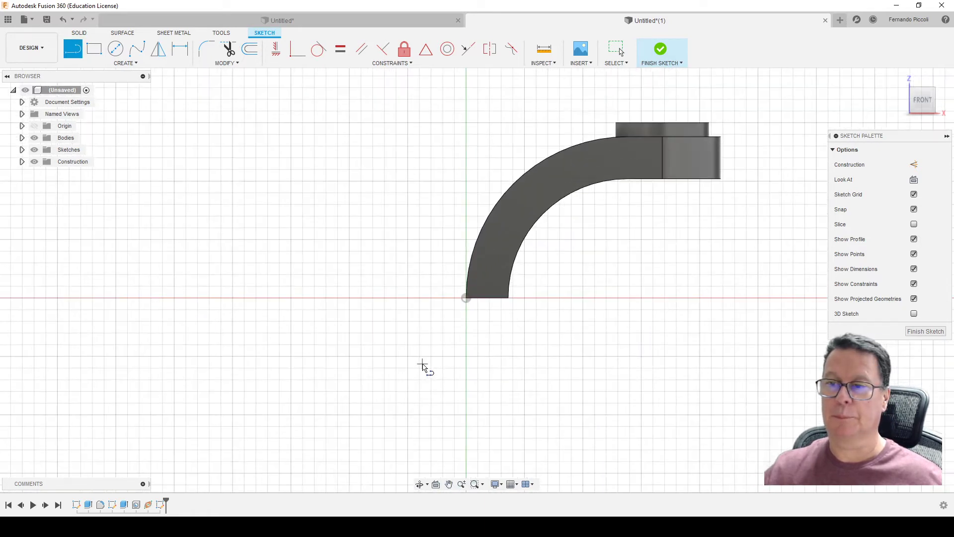
middle_click_drag(422, 367, 491, 379)
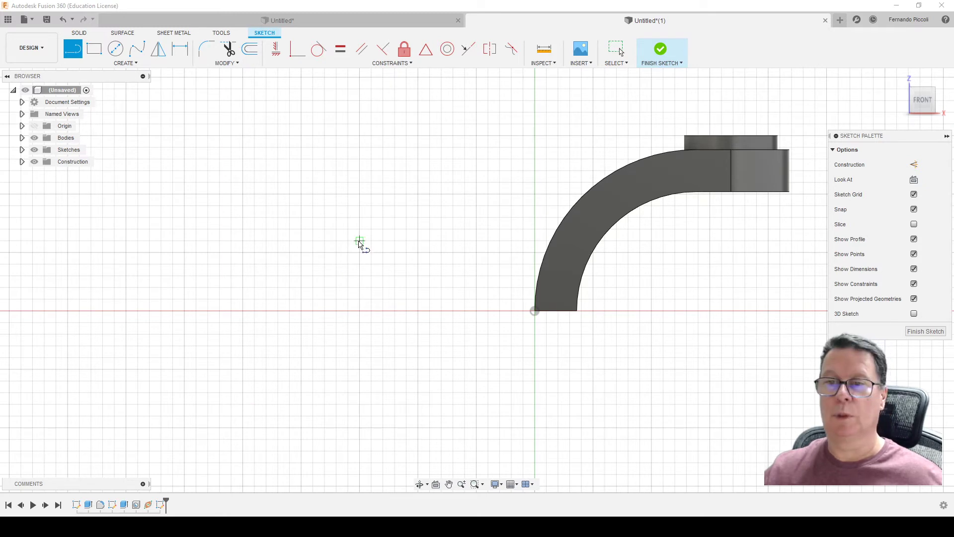
Draw a circle left of the arm and dimension it to Ø20 mm.
key("c")
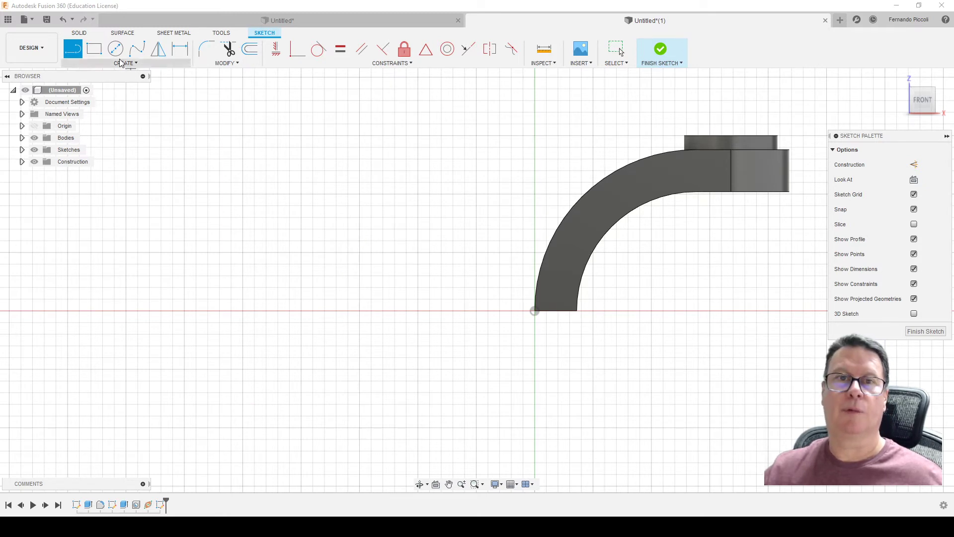
left_click(359, 253)
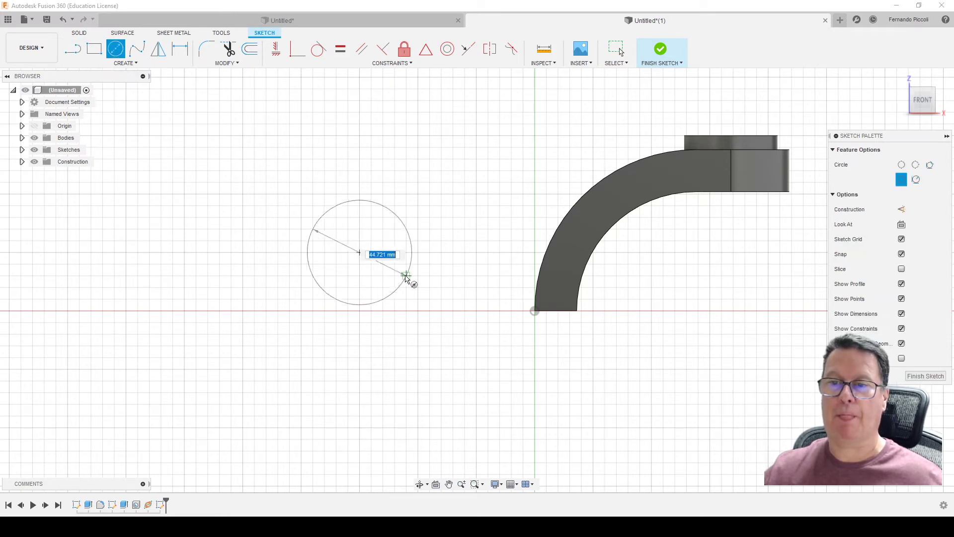
left_click(404, 273)
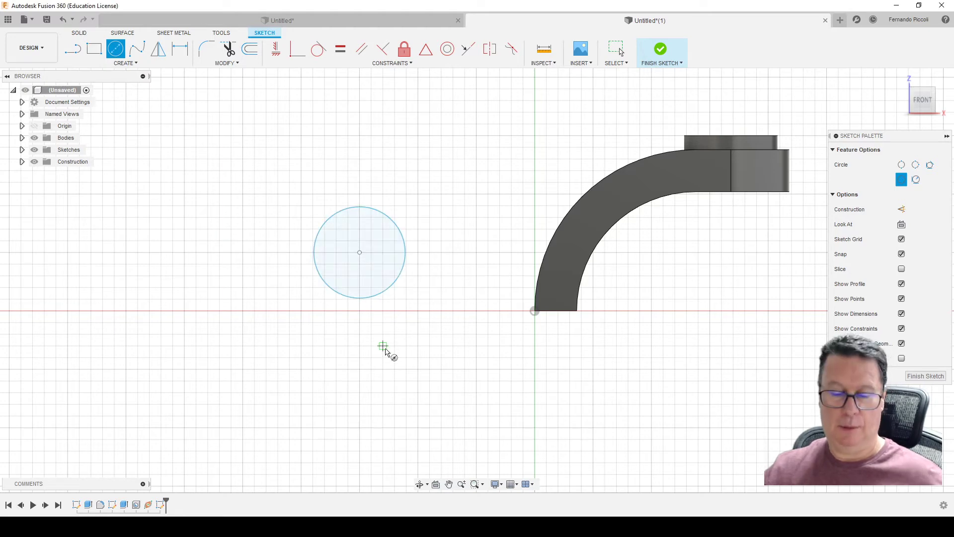
key("Escape")
key("d")
left_click(386, 216)
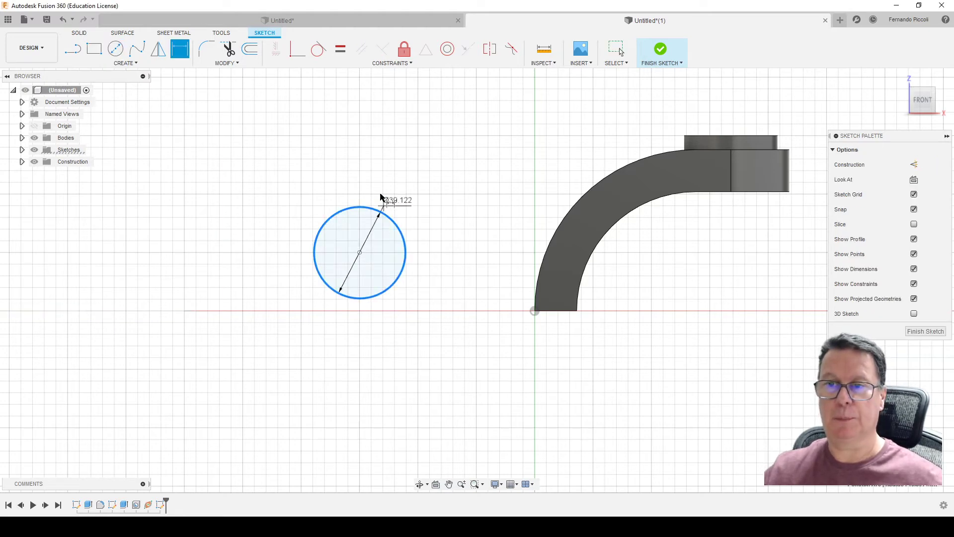
left_click(278, 162)
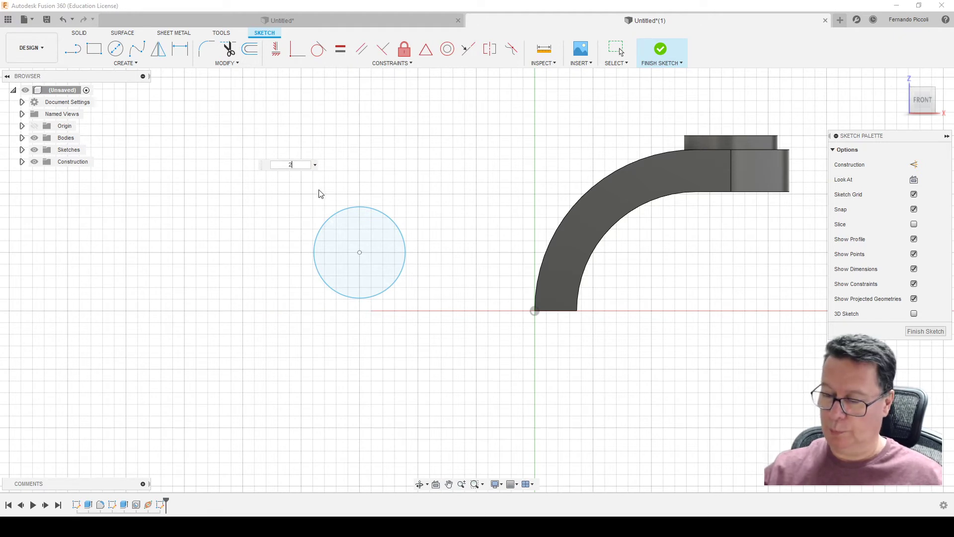
type("0")
key("Return")
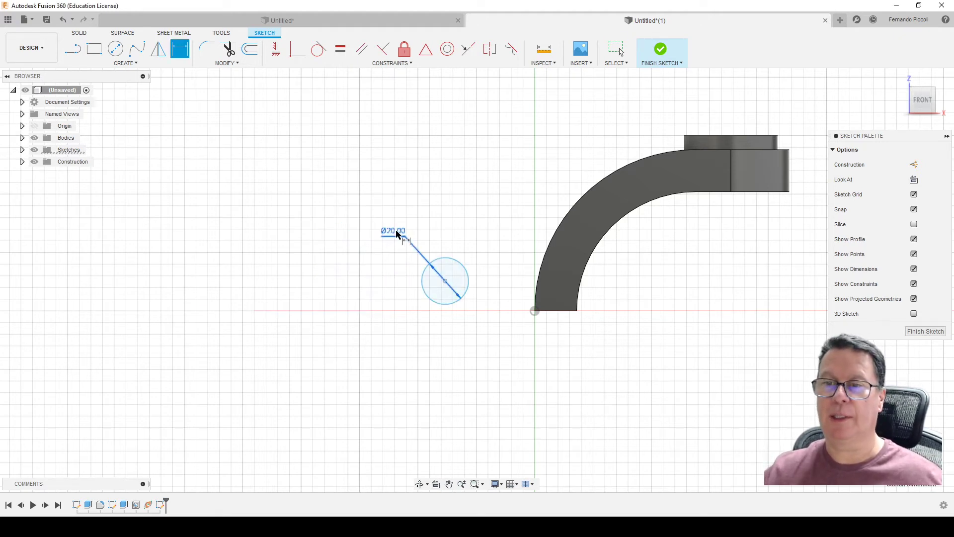
Inspect the Ø20.00 dimension's options and re-confirm its 20 mm value unchanged.
right_click(397, 235)
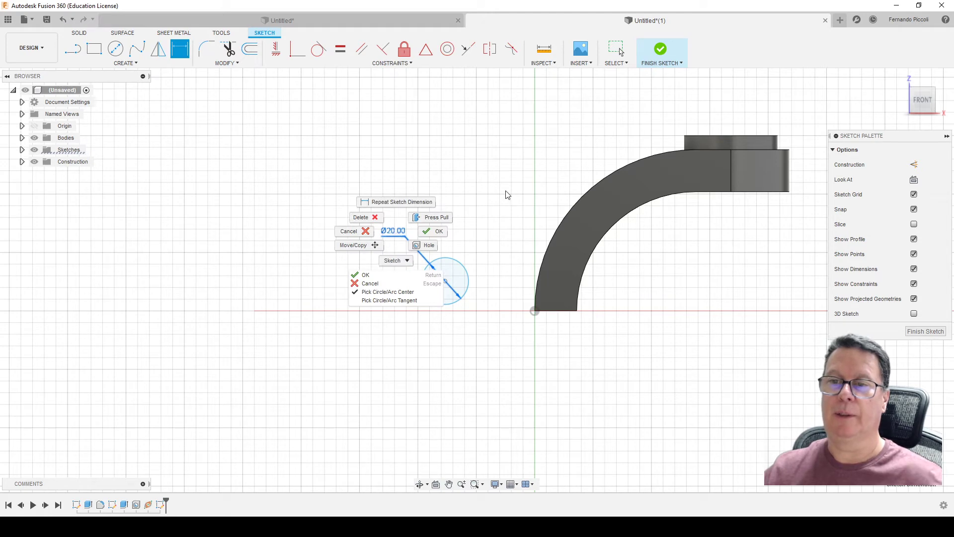
key("Escape")
right_click(386, 234)
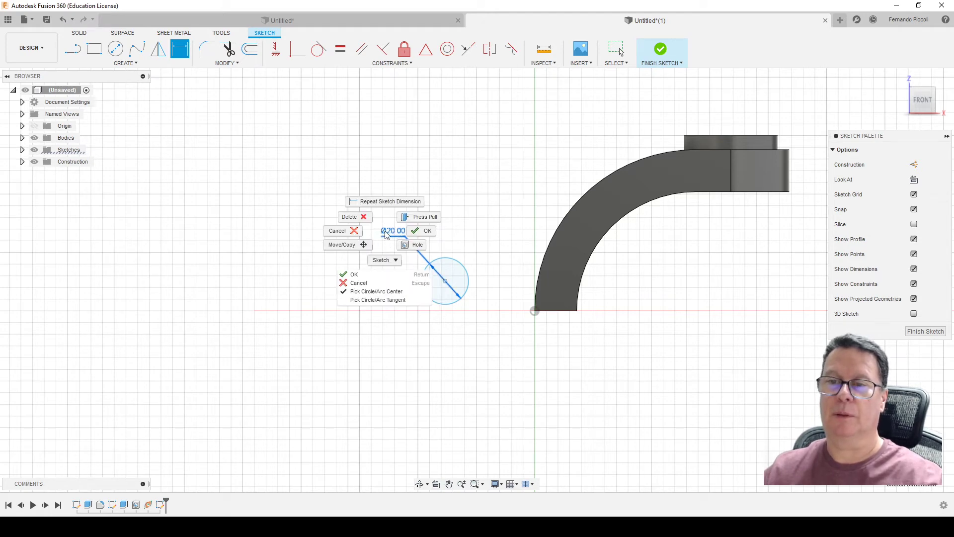
key("Escape")
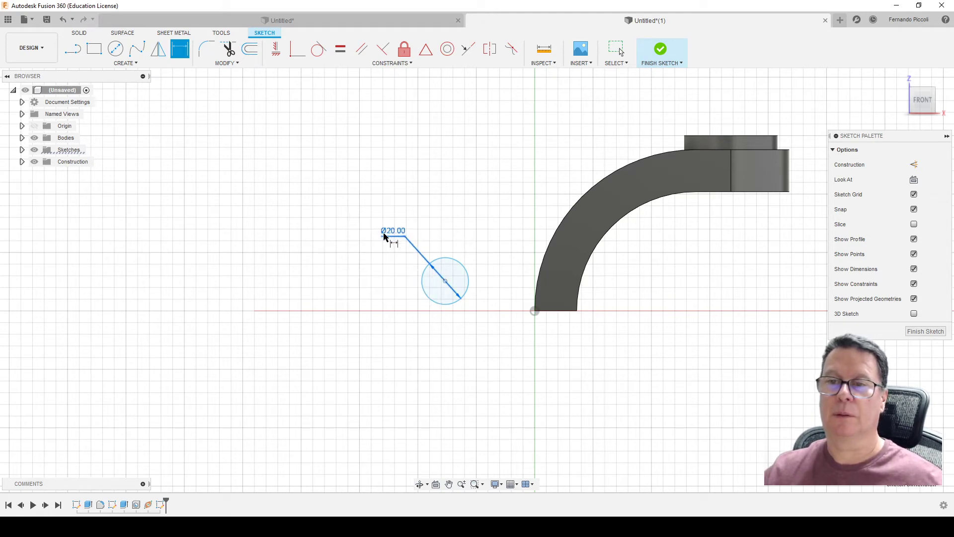
right_click(385, 234)
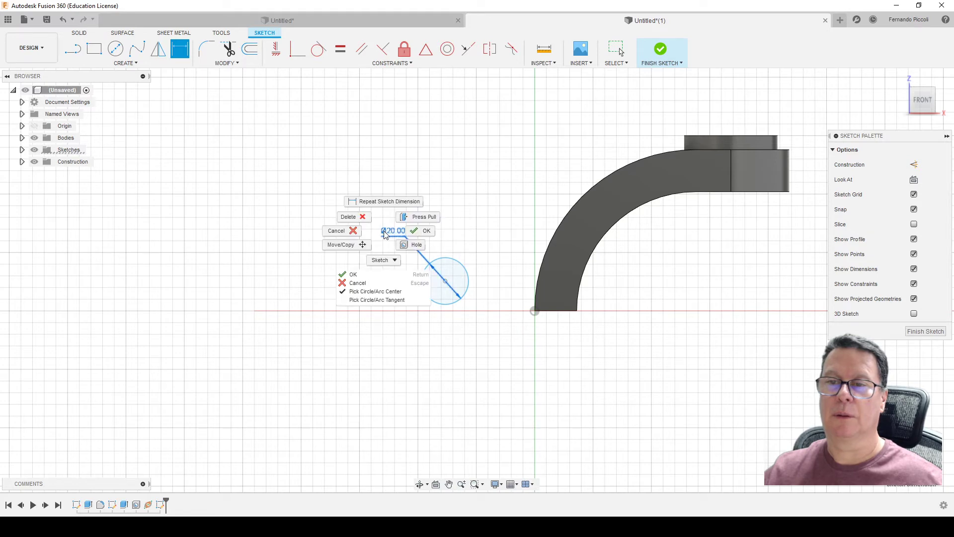
left_click(470, 203)
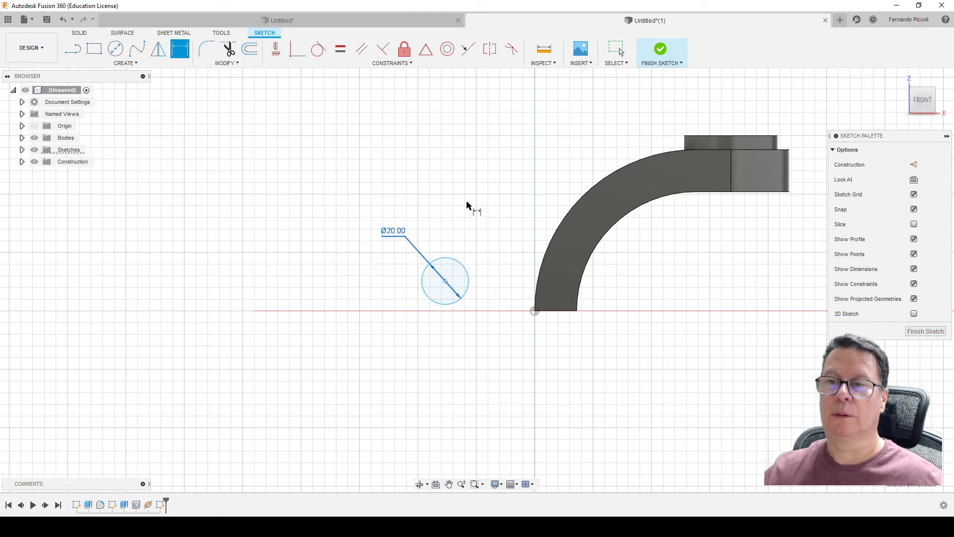
double_click(409, 243)
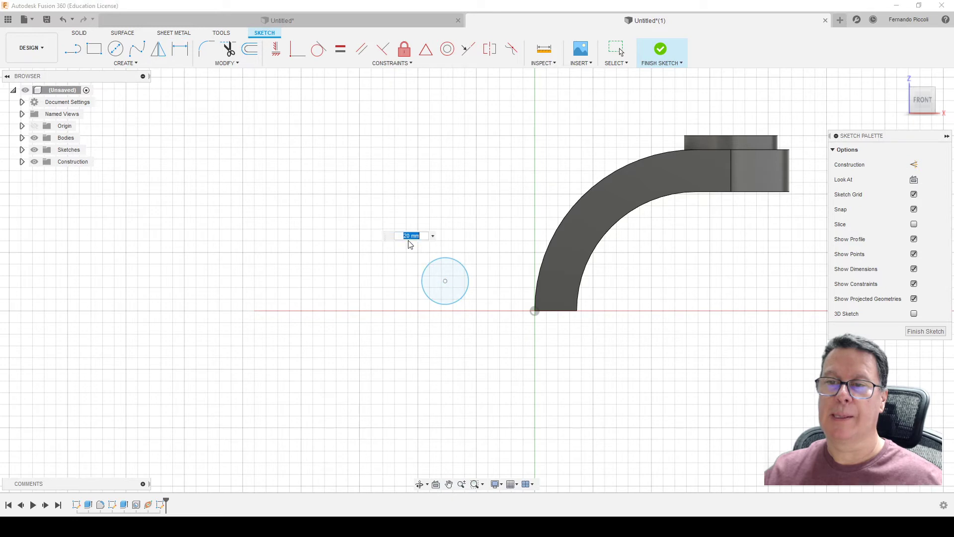
key("Return")
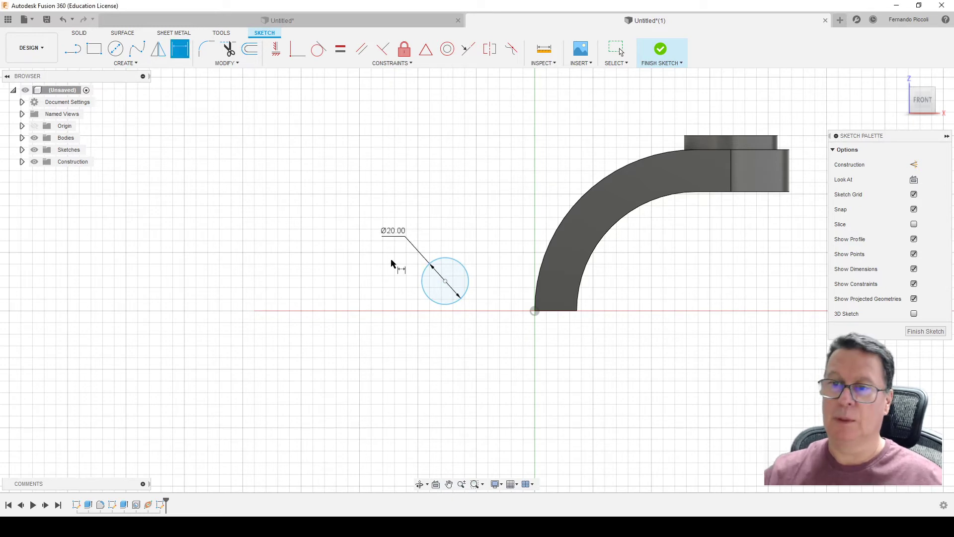
right_click(393, 232)
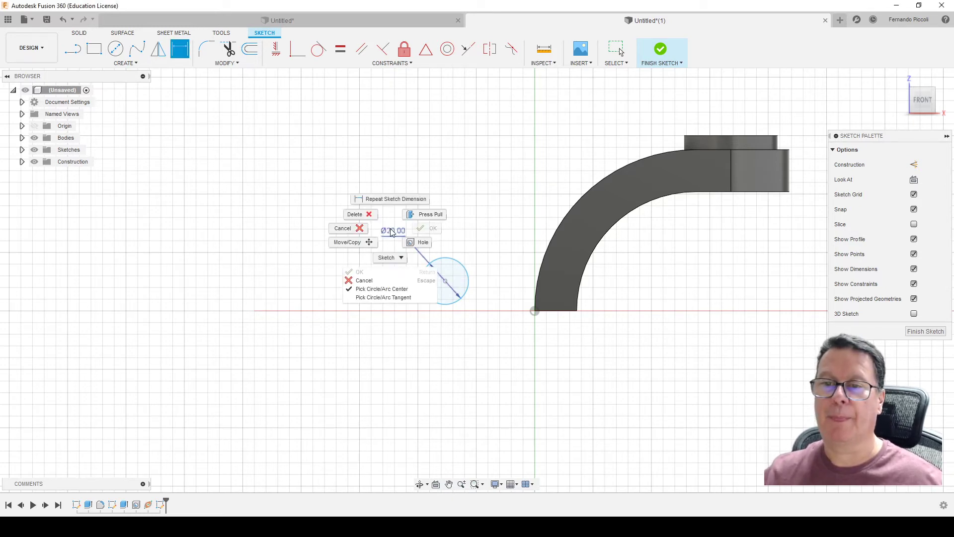
left_click(278, 170)
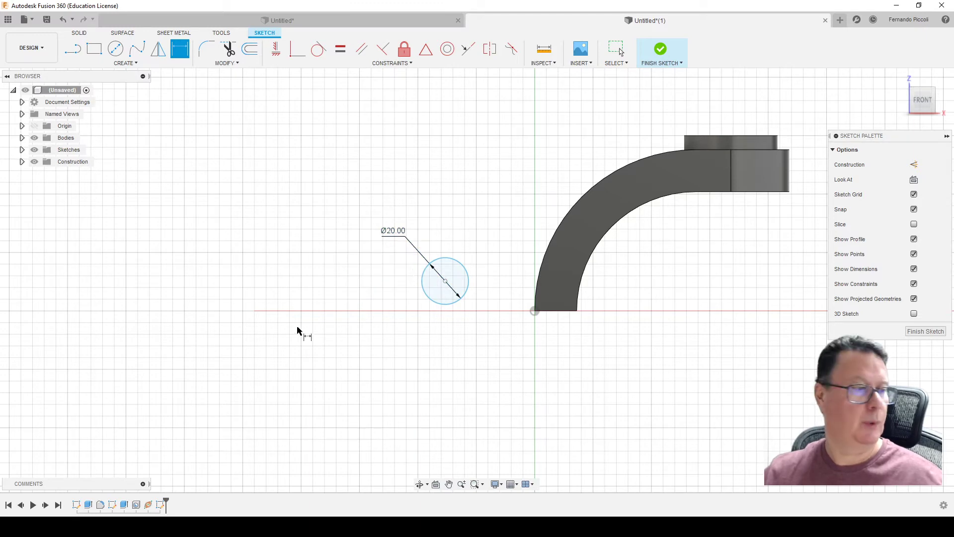
Add a second, reference-only diameter dimension to the circle.
left_click(450, 264)
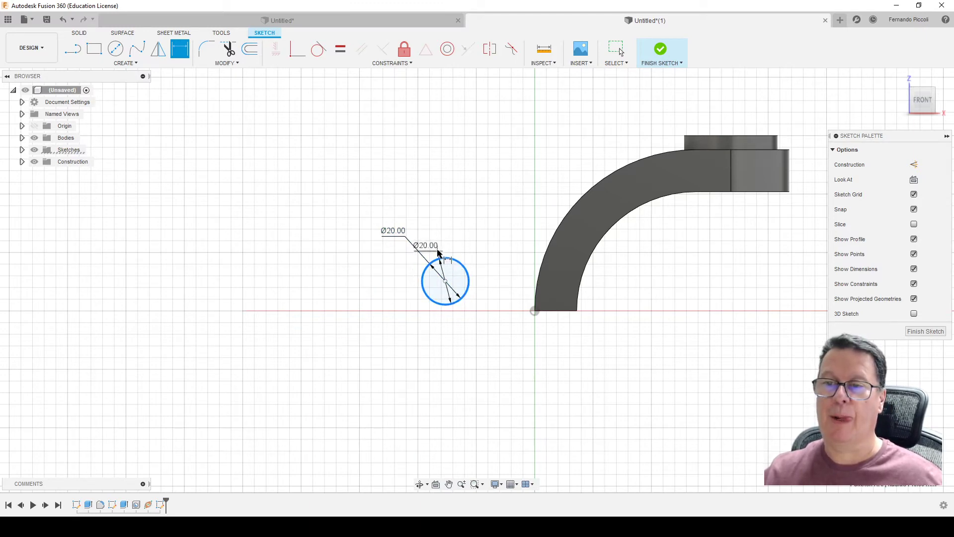
left_click(470, 199)
left_click(507, 273)
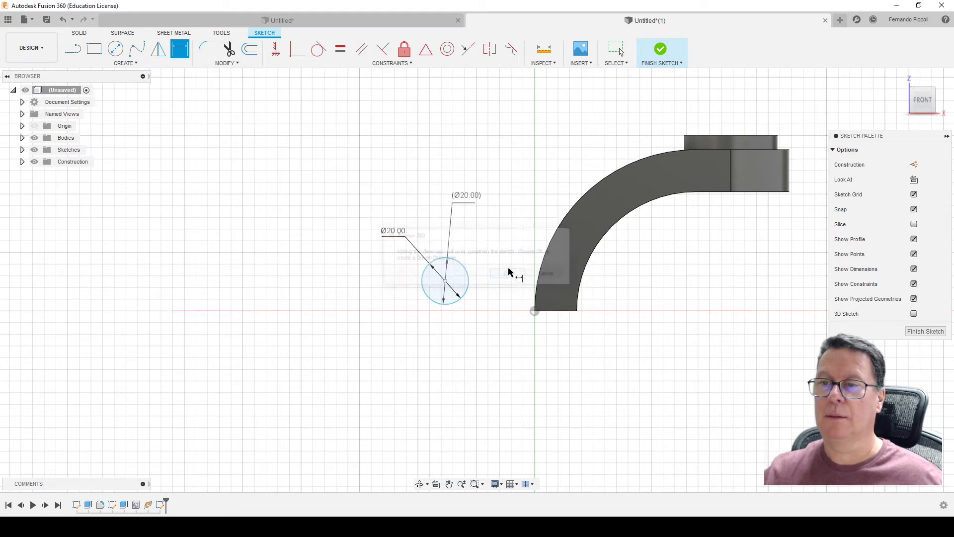
right_click(387, 235)
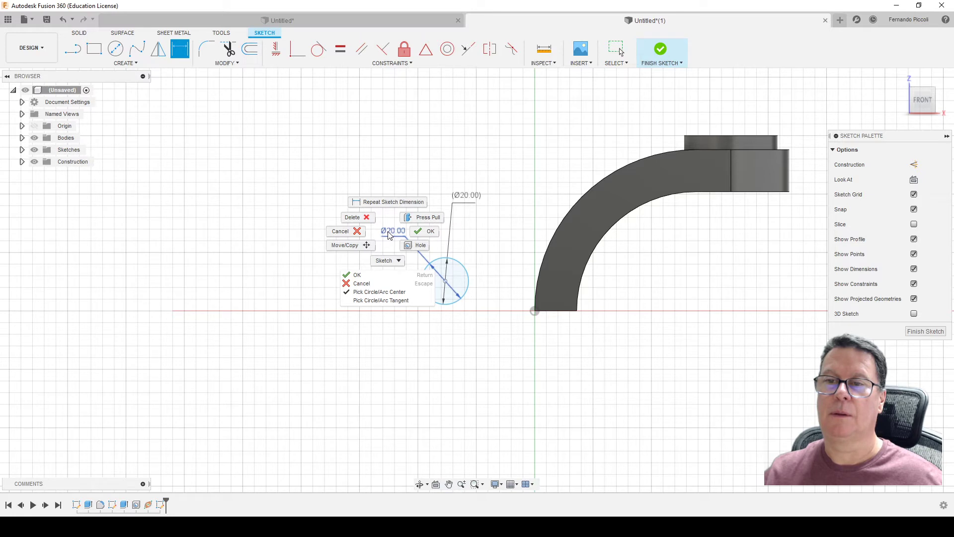
Box-select the circle with its dimensions and delete them.
key("Escape")
left_click_drag(496, 177, 299, 335)
key("Delete")
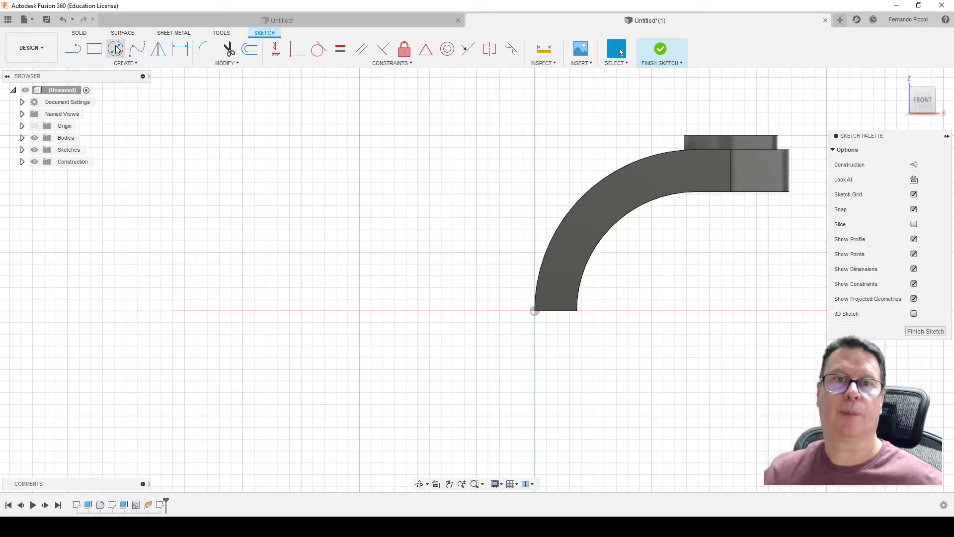
Draw a circle left of the bracket and dimension it to Ø40 mm.
left_click(116, 48)
left_click(312, 229)
left_click(376, 256)
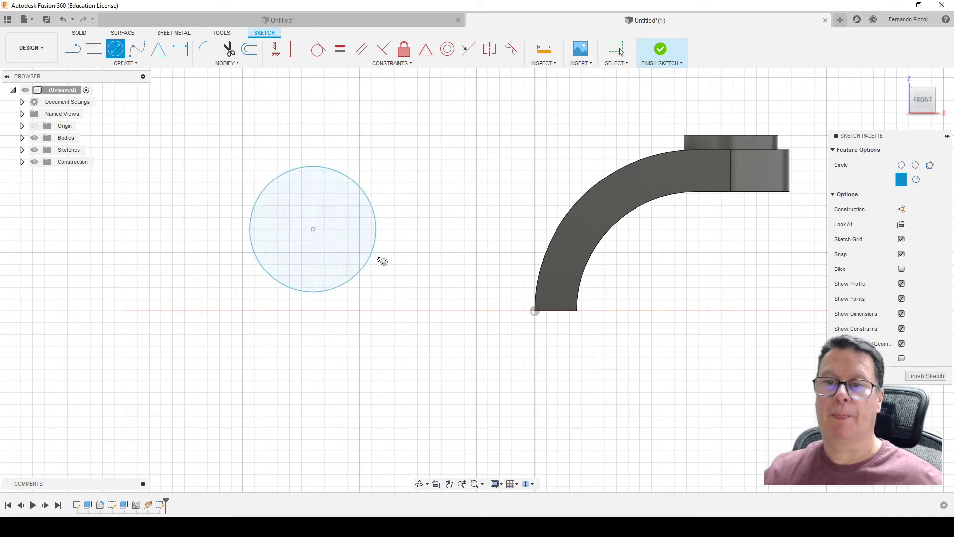
key("d")
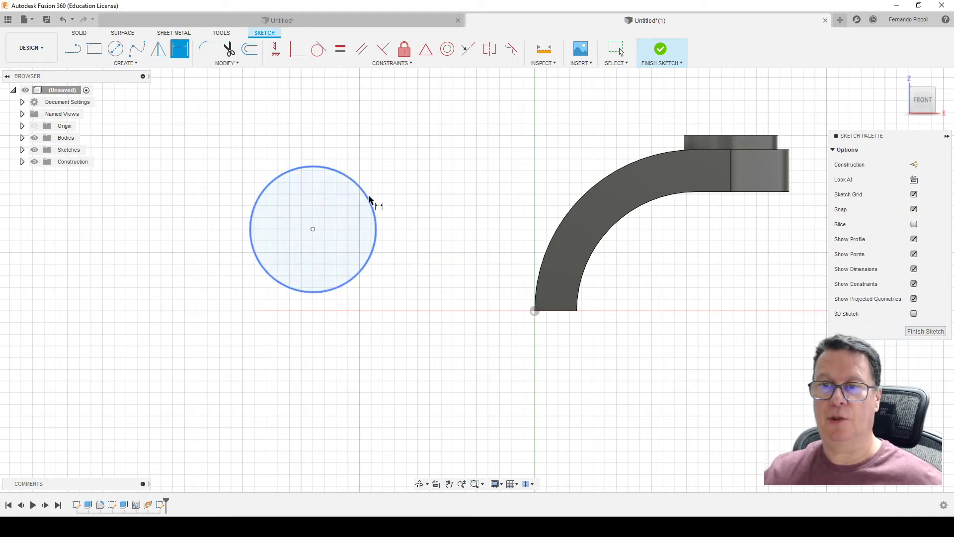
left_click(369, 199)
left_click(403, 173)
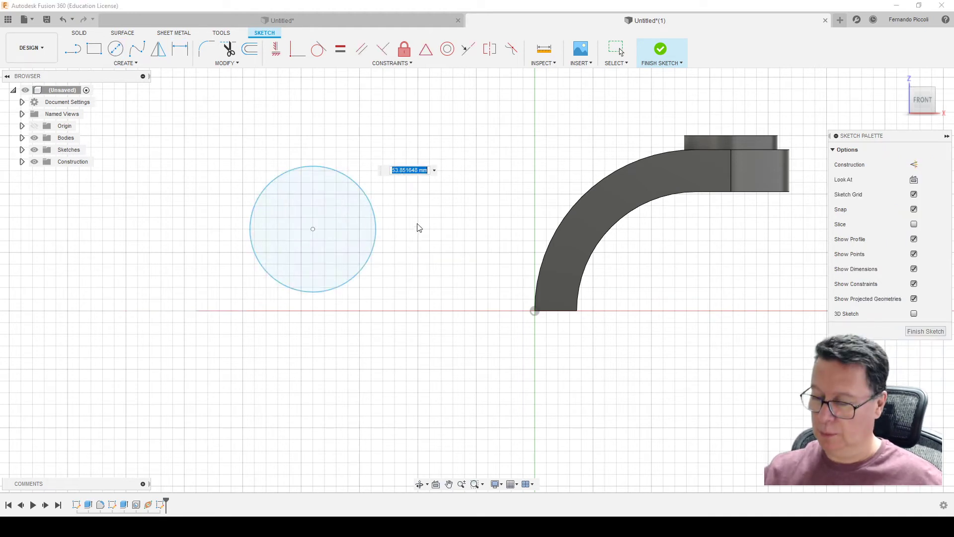
type("3")
key("Escape")
key("Return")
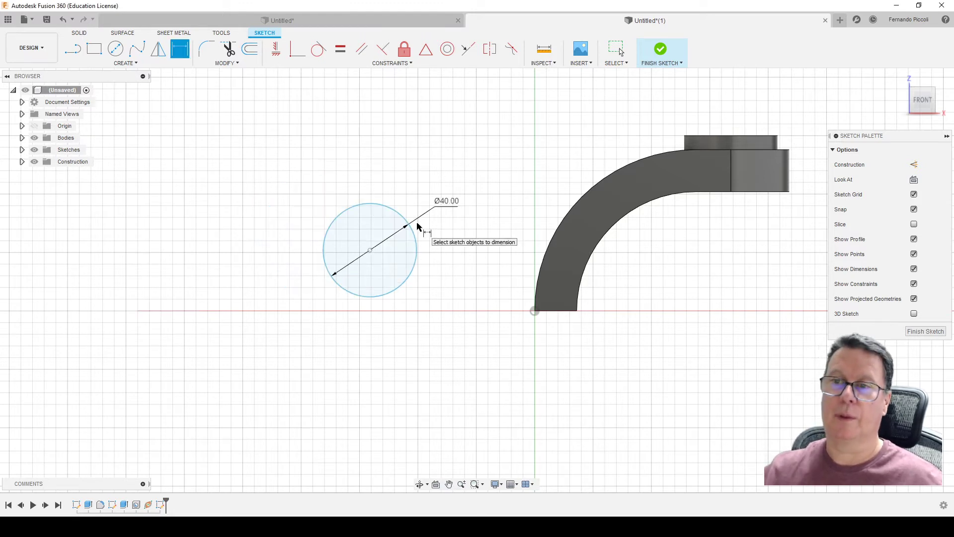
key("Escape")
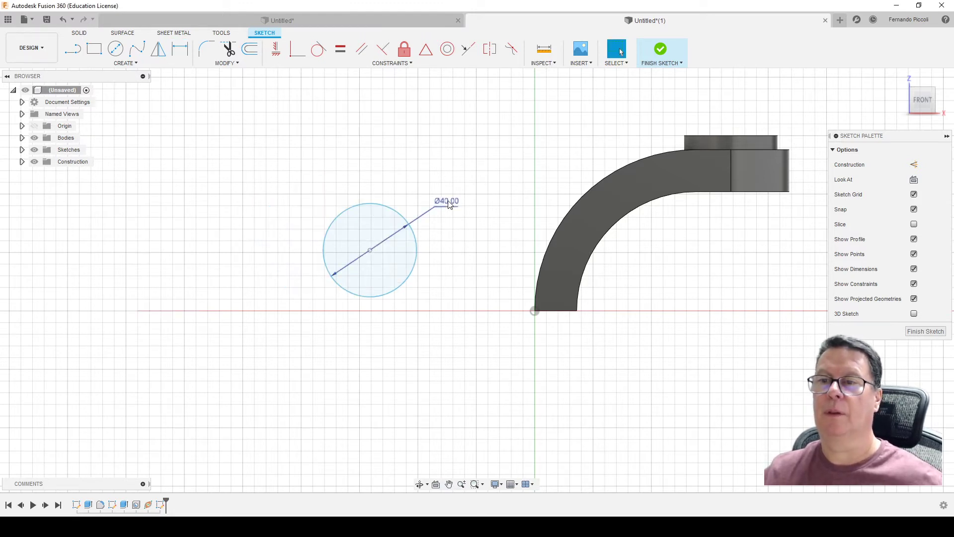
Browse the Ø40.00 dimension's context menu, cancel a stray Press Pull, and start editing it.
right_click(449, 204)
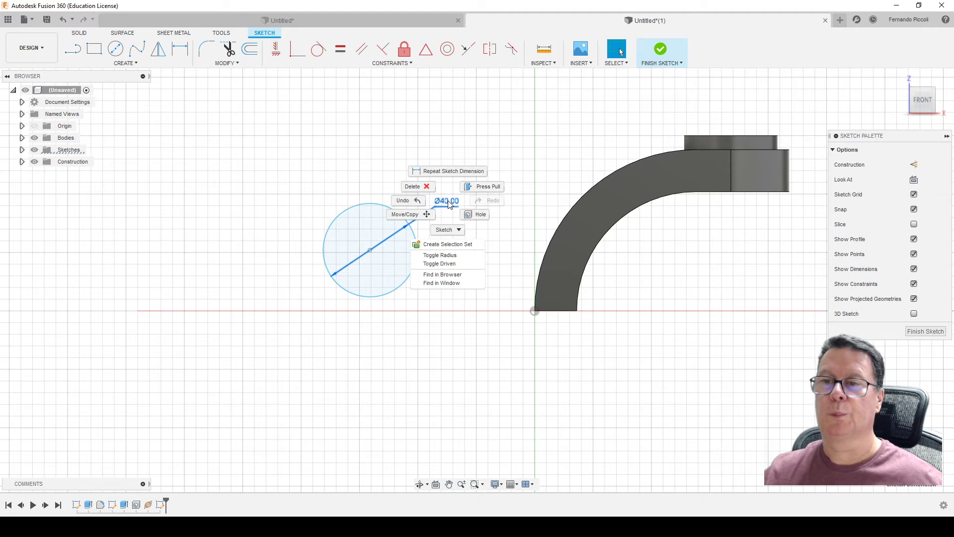
left_click(448, 150)
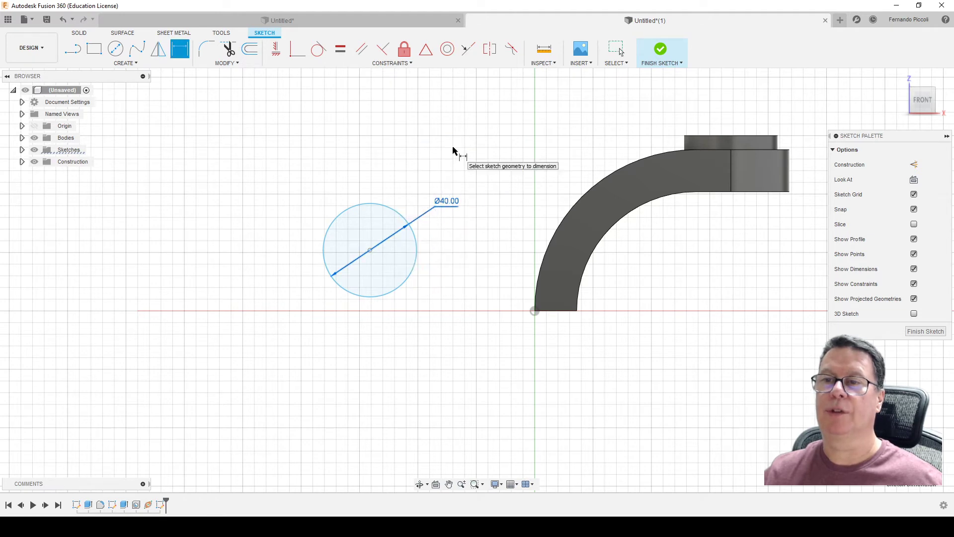
right_click(442, 203)
left_click(535, 148)
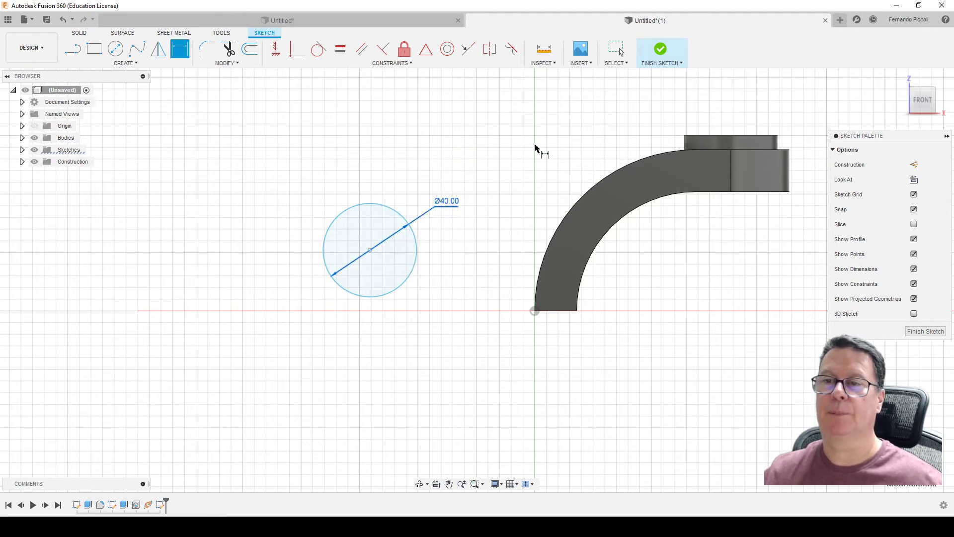
right_click(457, 203)
left_click(438, 149)
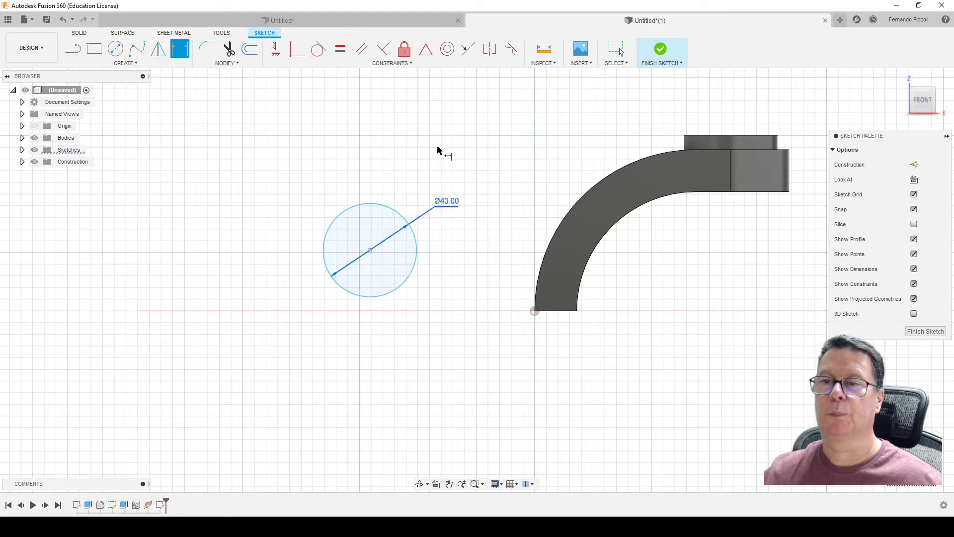
right_click(437, 203)
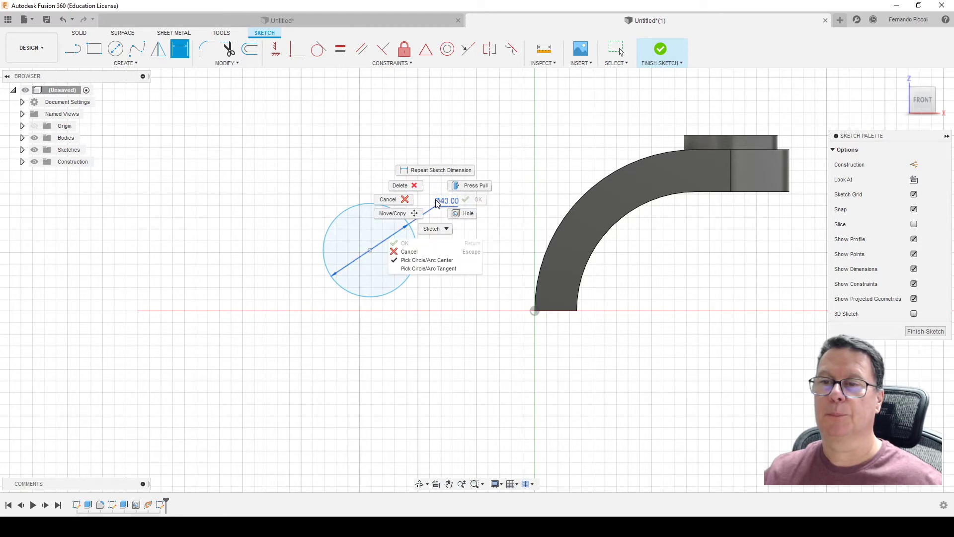
left_click(472, 148)
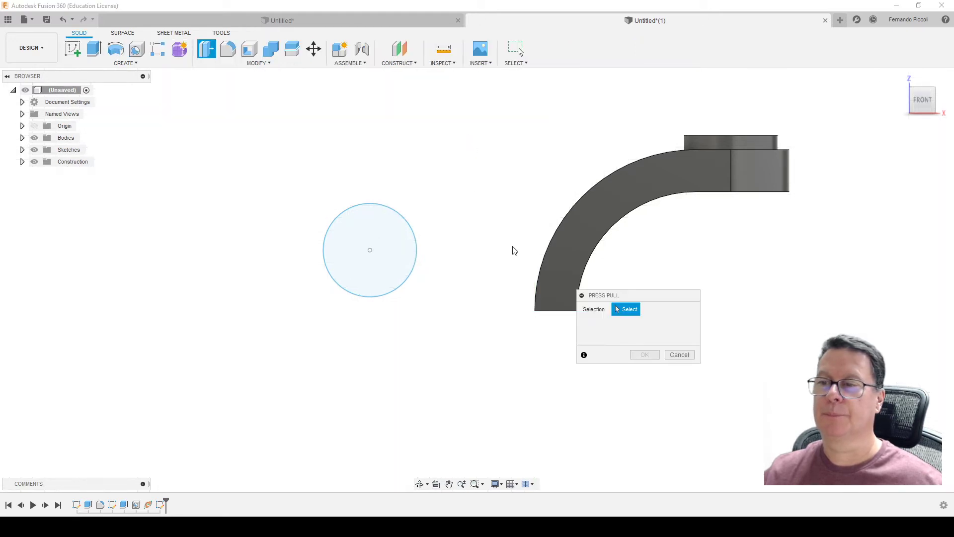
left_click(689, 356)
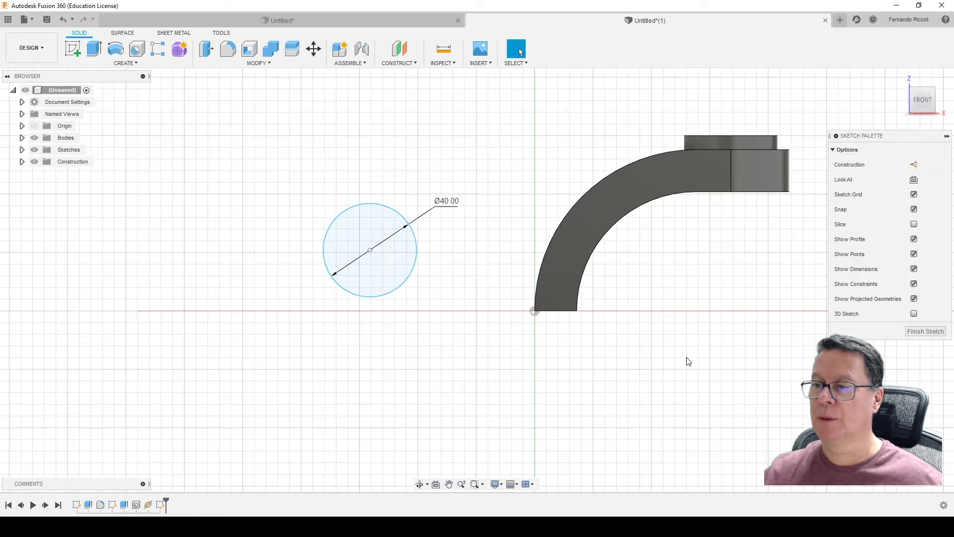
double_click(435, 213)
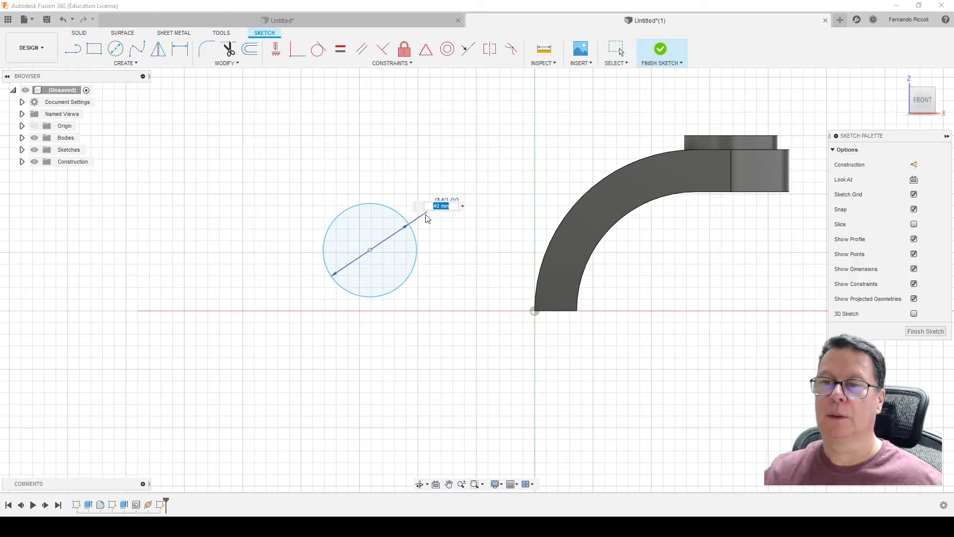
right_click(426, 218)
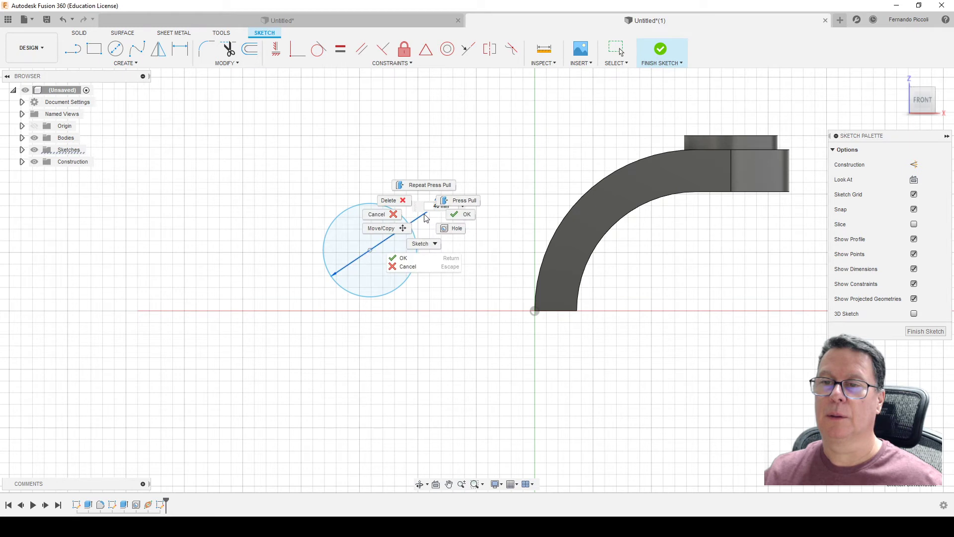
Toggle the Ø40 dimension to a radius and set it to R19 mm.
left_click(403, 258)
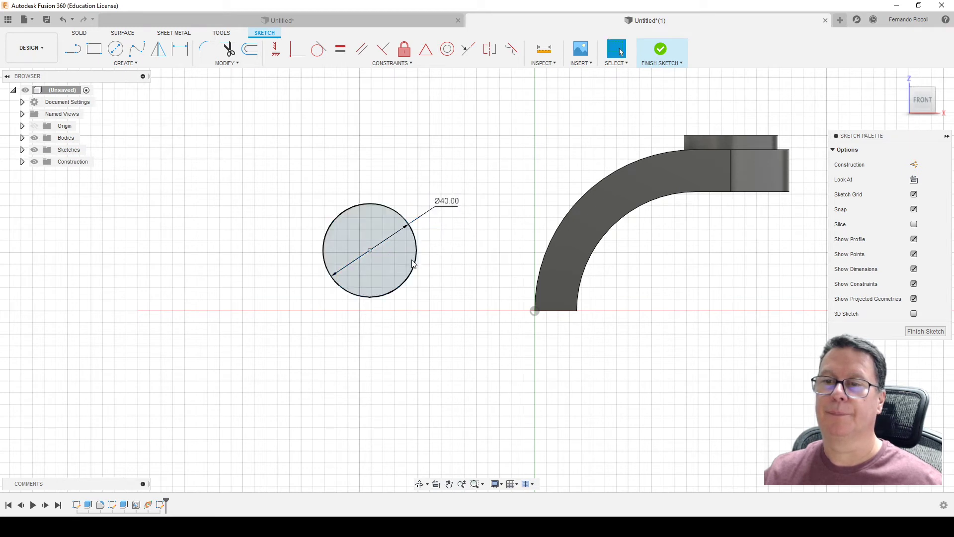
right_click(450, 199)
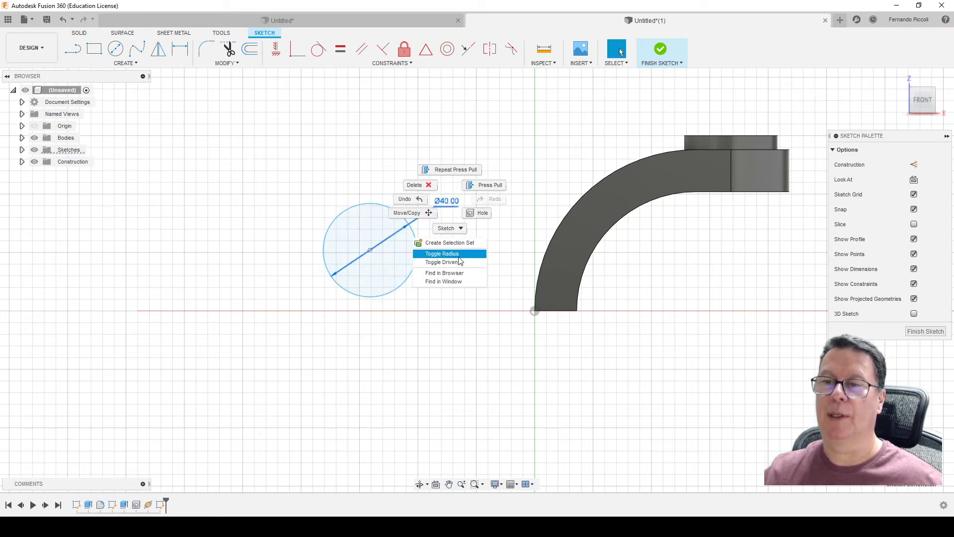
left_click(464, 258)
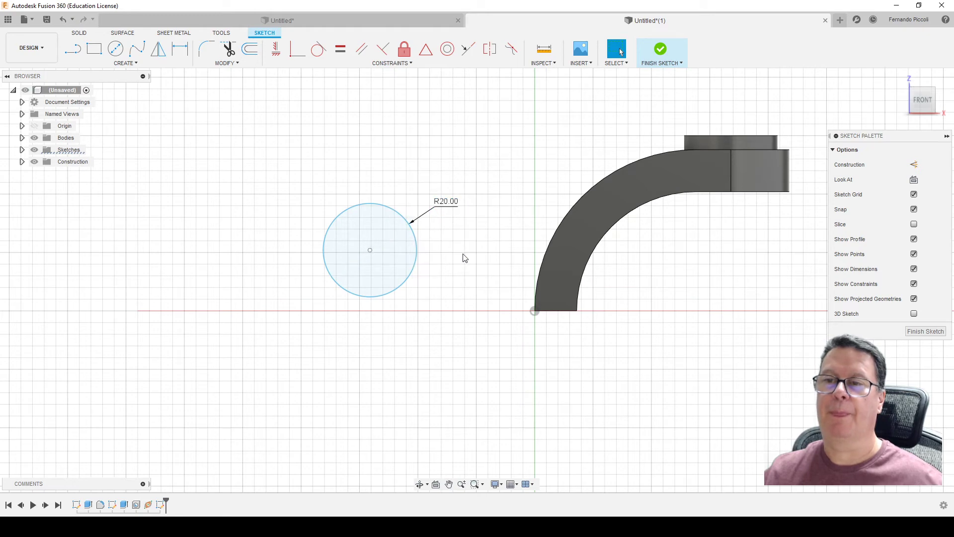
double_click(453, 206)
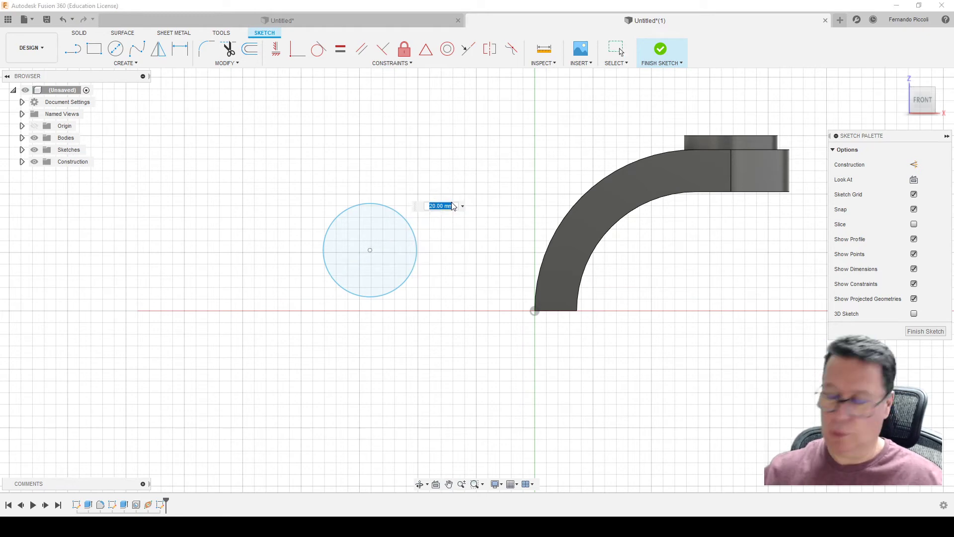
type("19")
key("Return")
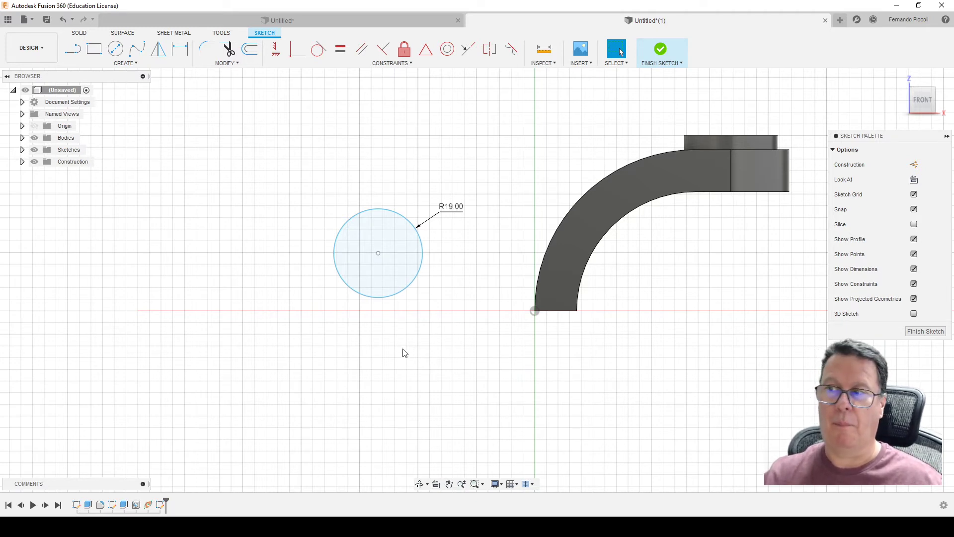
middle_click_drag(441, 345, 403, 326)
middle_click_drag(462, 343, 412, 329)
left_click_drag(417, 326, 409, 327)
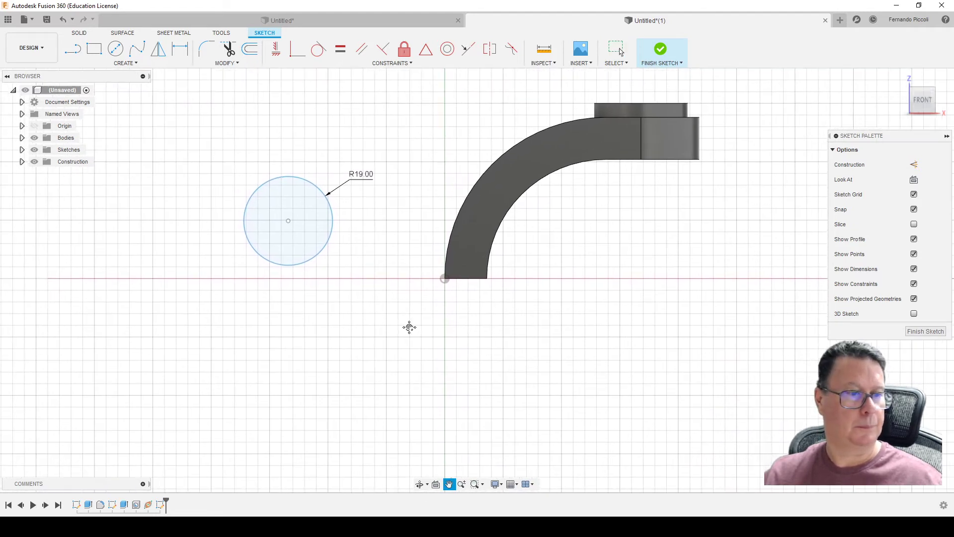
key("Escape")
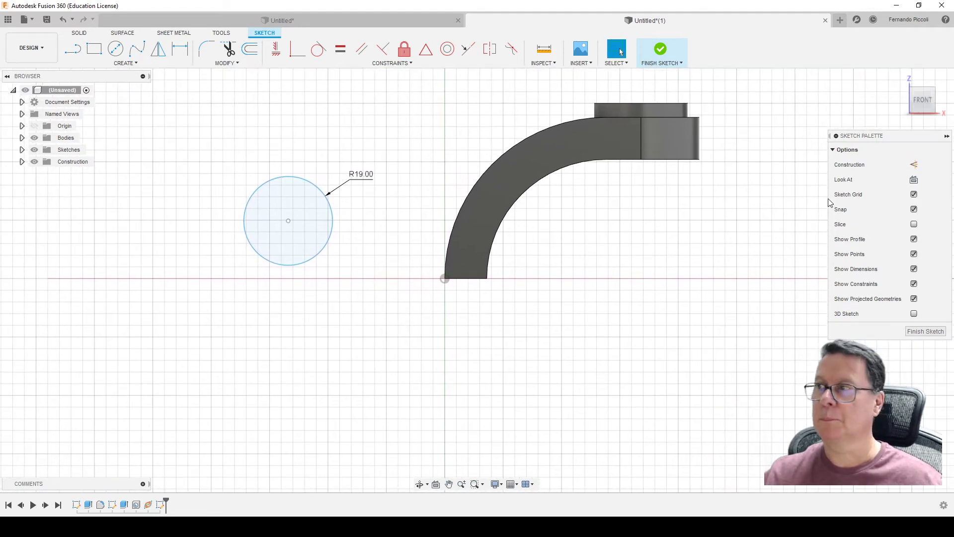
left_click(901, 78)
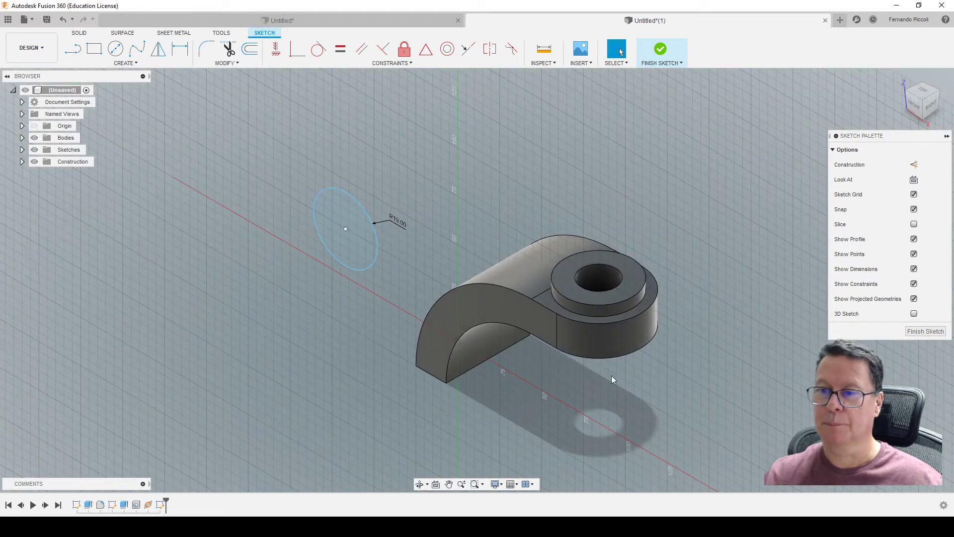
mouse_move(611, 375)
middle_mouse_down()
mouse_move(551, 380)
mouse_move(513, 361)
middle_mouse_up()
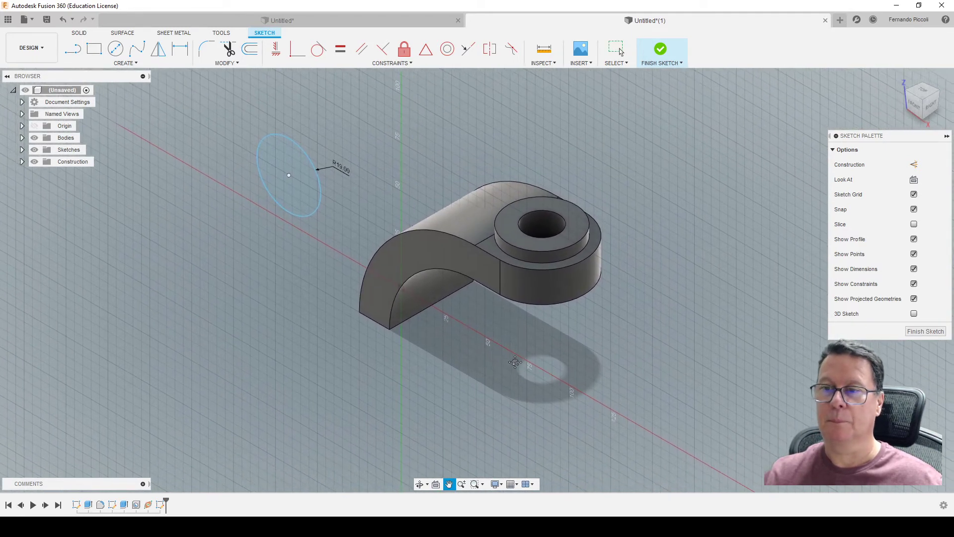
left_click(916, 106)
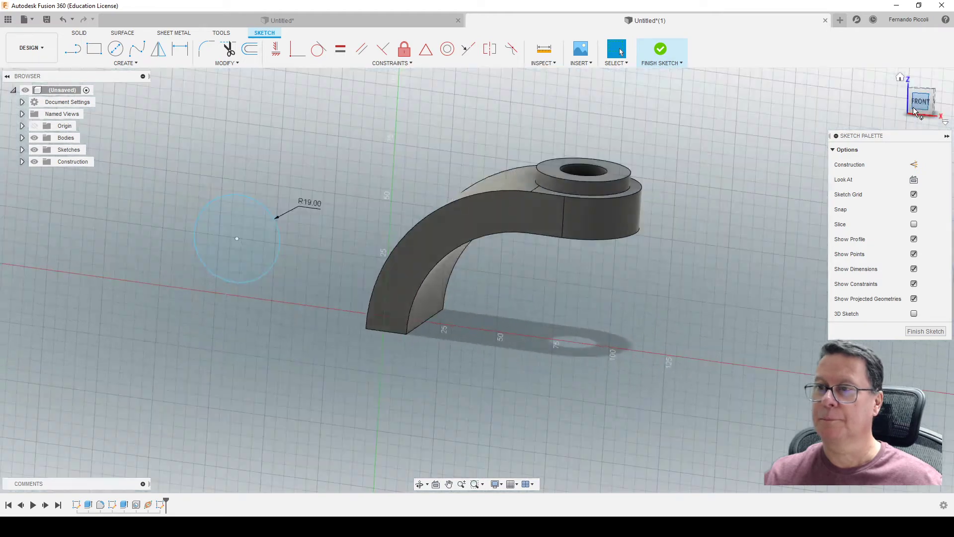
middle_click_drag(446, 387, 571, 343)
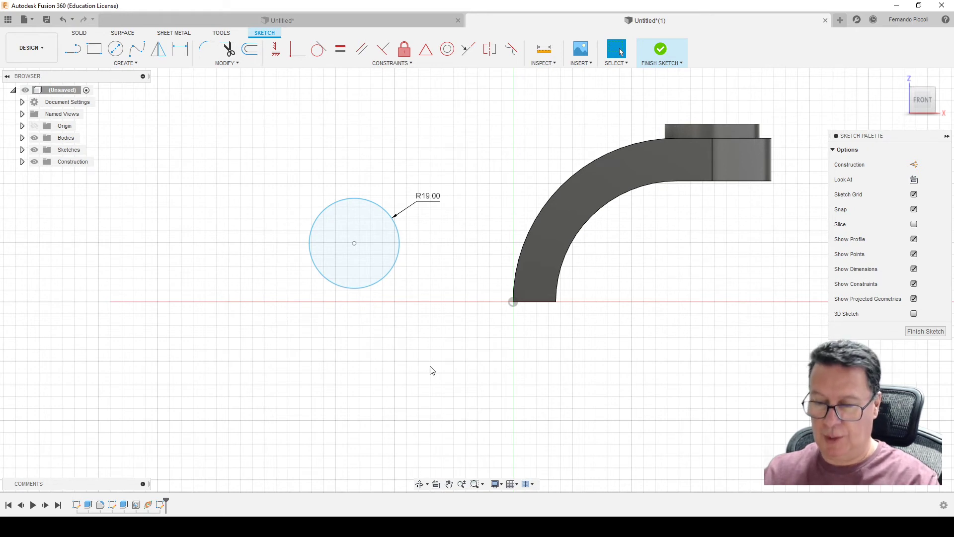
Draw a horizontal line running left from the origin.
key("l")
left_click(513, 301)
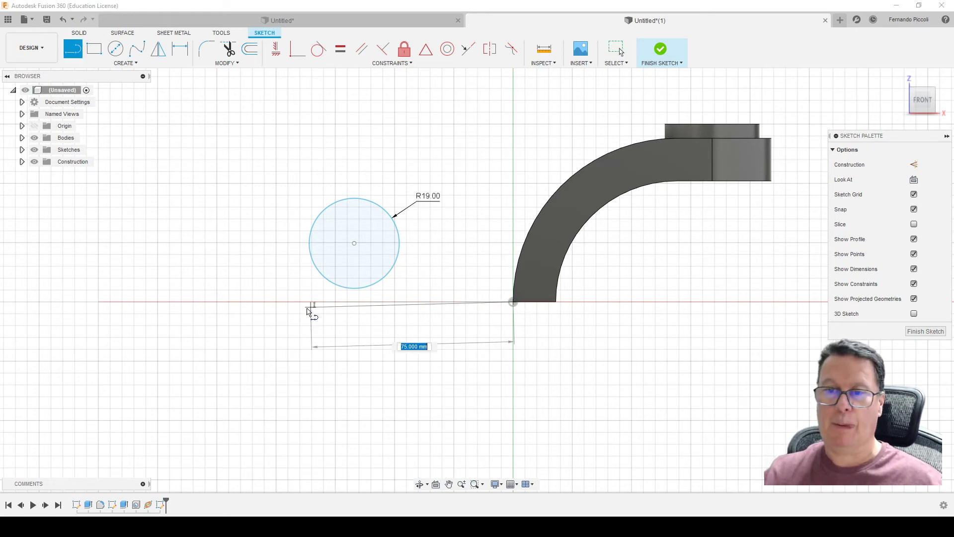
left_click(253, 301)
key("Escape")
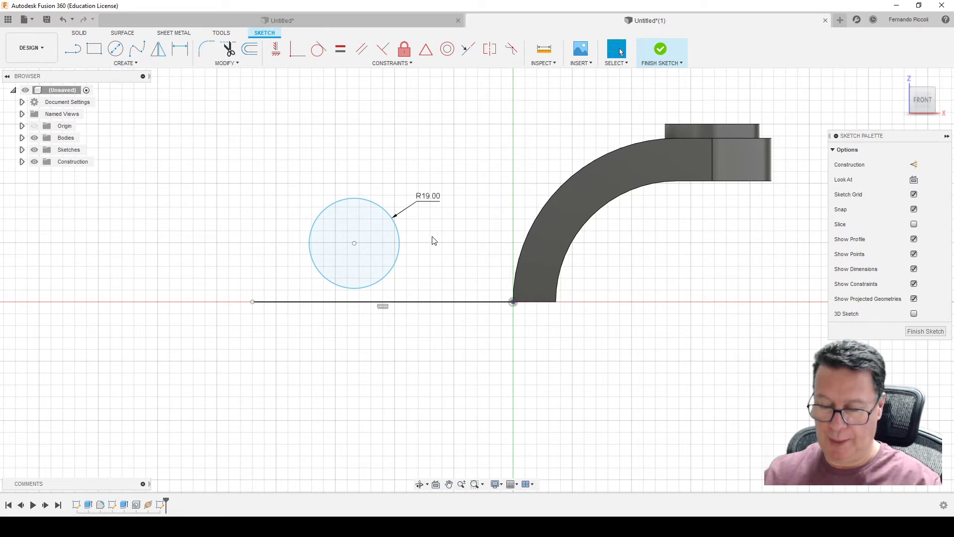
Draw a line from the circle's top to the bracket's outer curve.
key("l")
left_click_drag(373, 201, 560, 191)
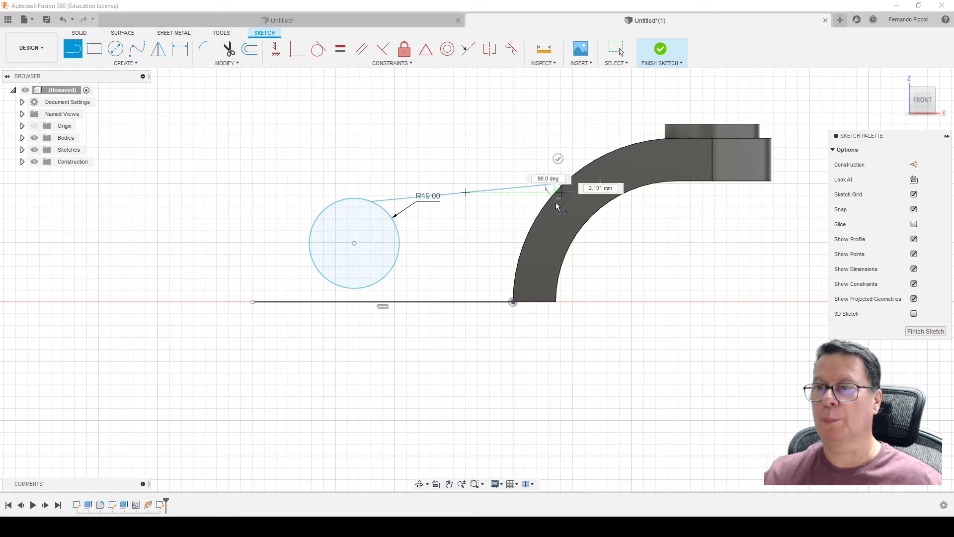
left_click(560, 184)
key("Escape")
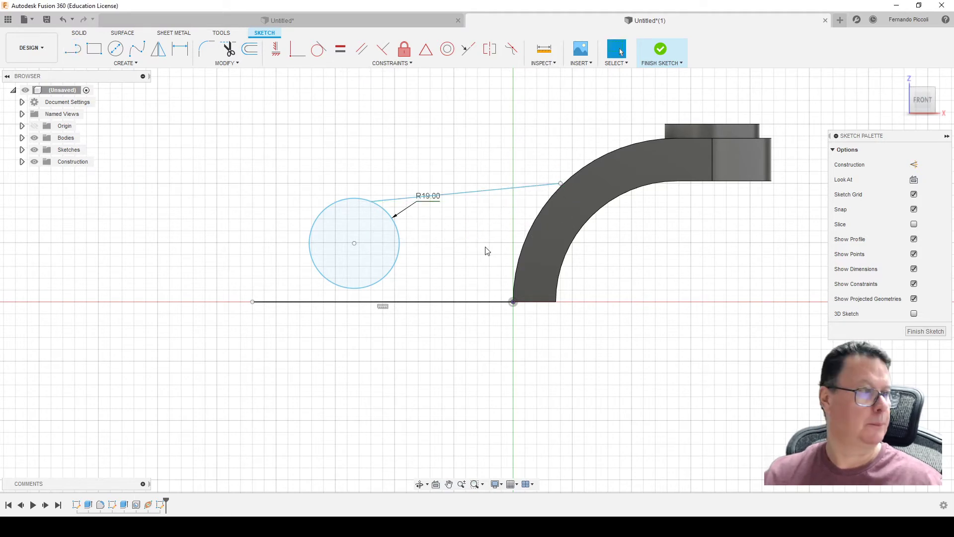
Constrain the circle-to-arc connecting line to be horizontal.
left_click(393, 201)
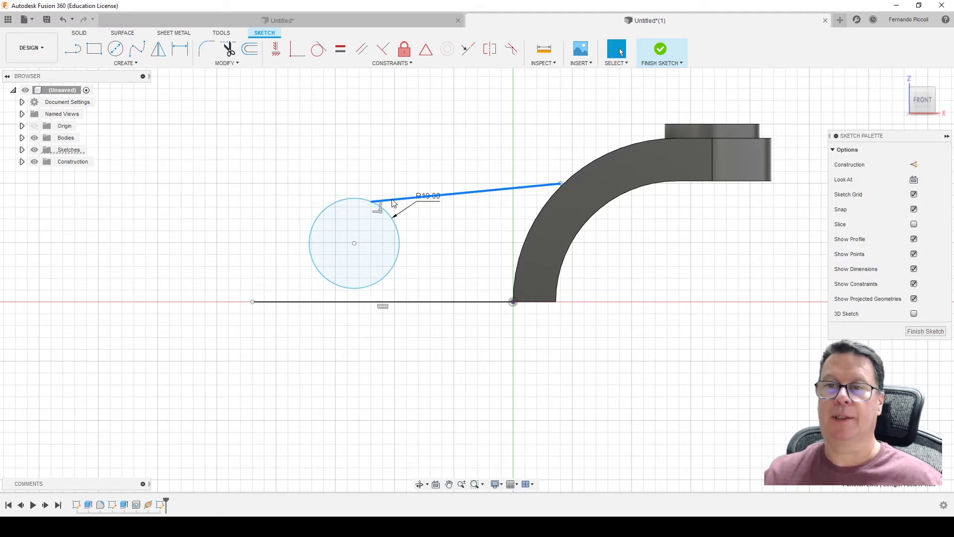
left_click(355, 244, "shift")
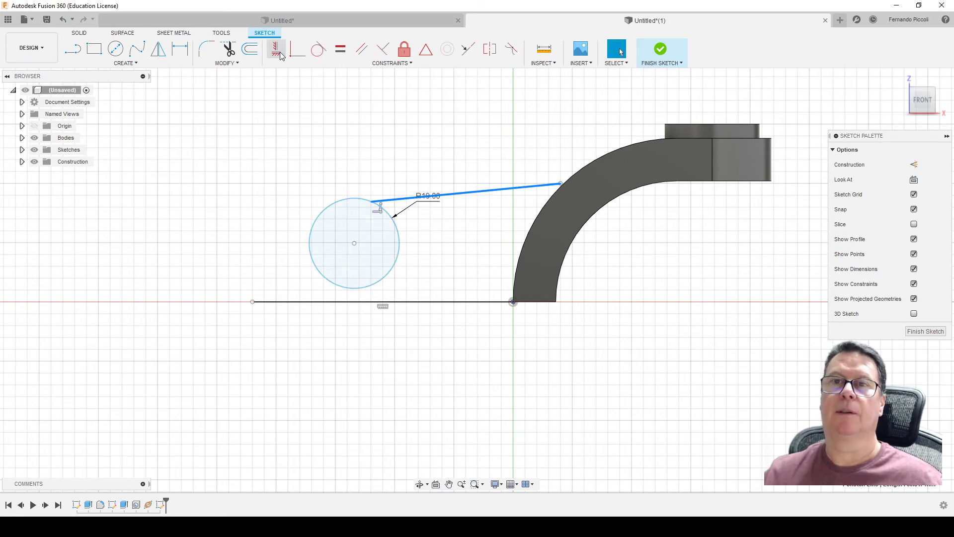
left_click(277, 51)
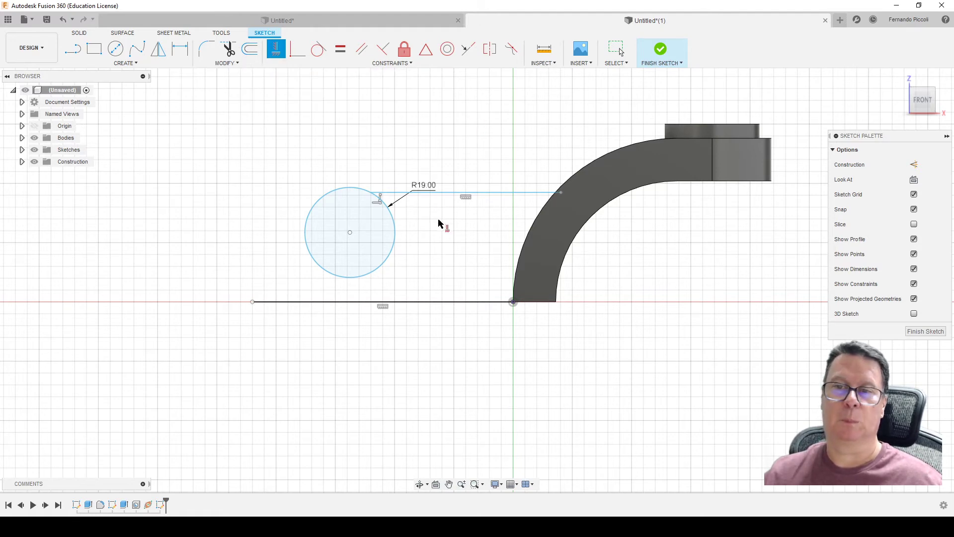
Align the circle's top point vertically above its centre.
left_click(351, 233)
key("Escape")
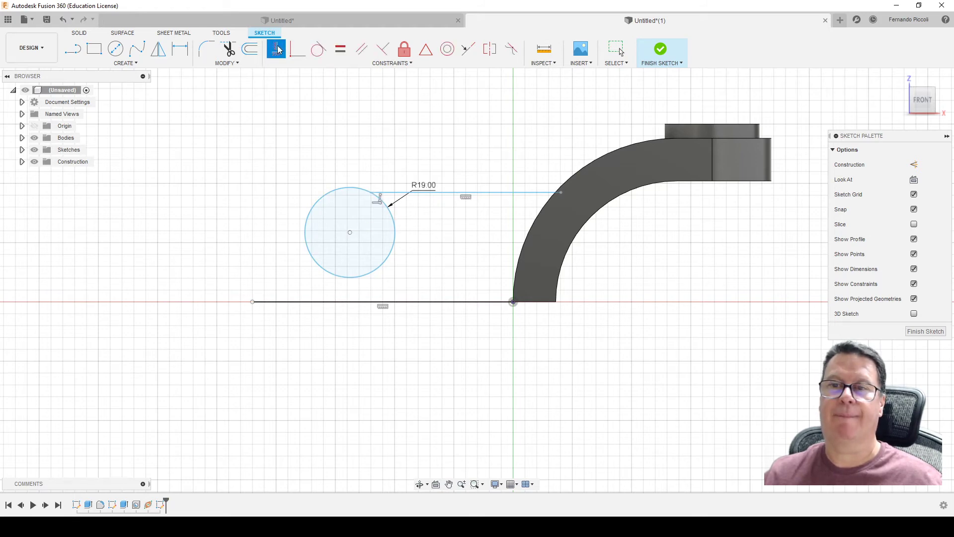
left_click(372, 193)
left_click(350, 233)
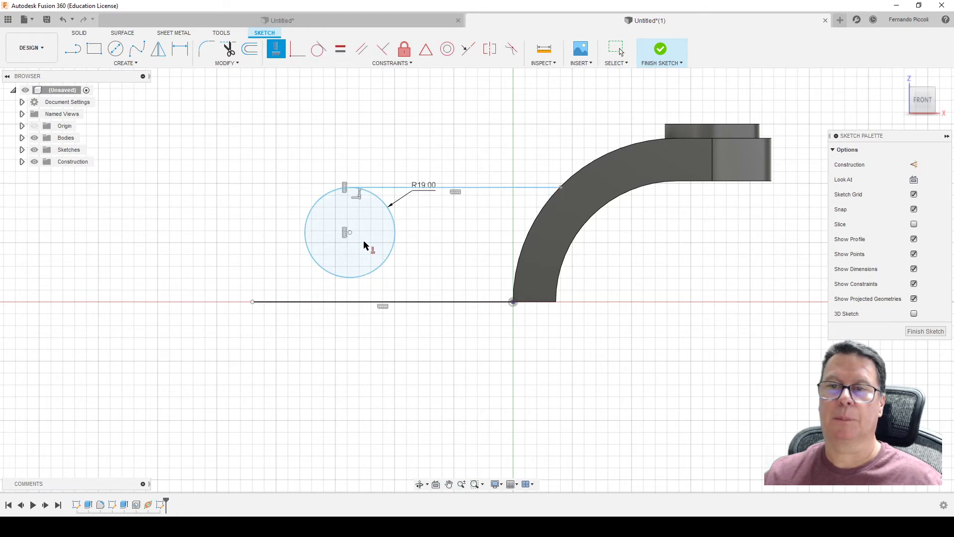
key("Escape")
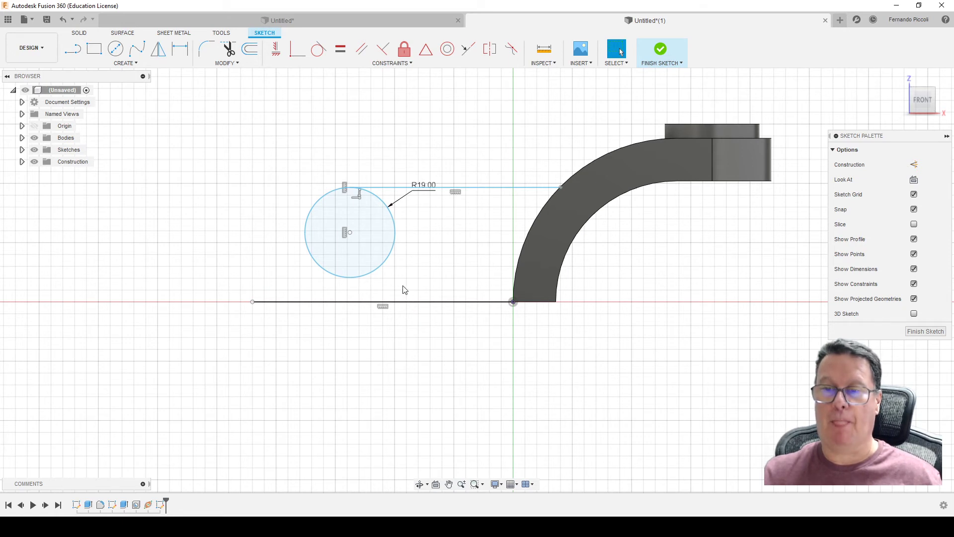
Draw a line from the circle's bottom to the arc, aligned directly below the centre.
key("l")
left_click(364, 274)
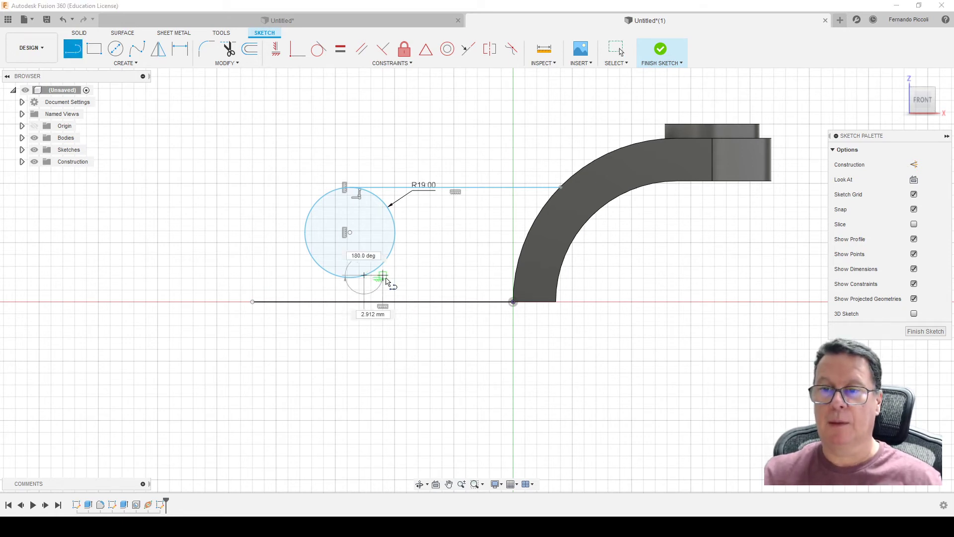
left_click(513, 275)
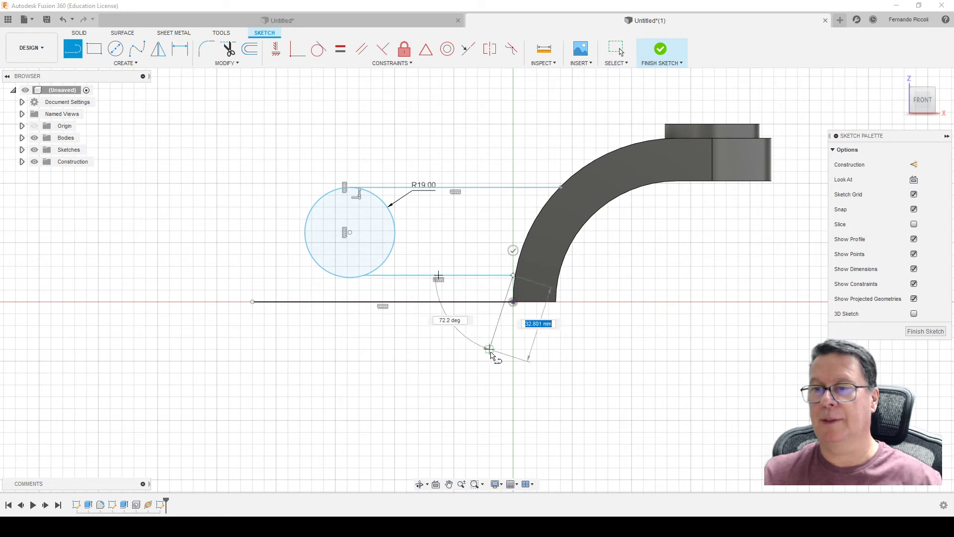
key("Escape")
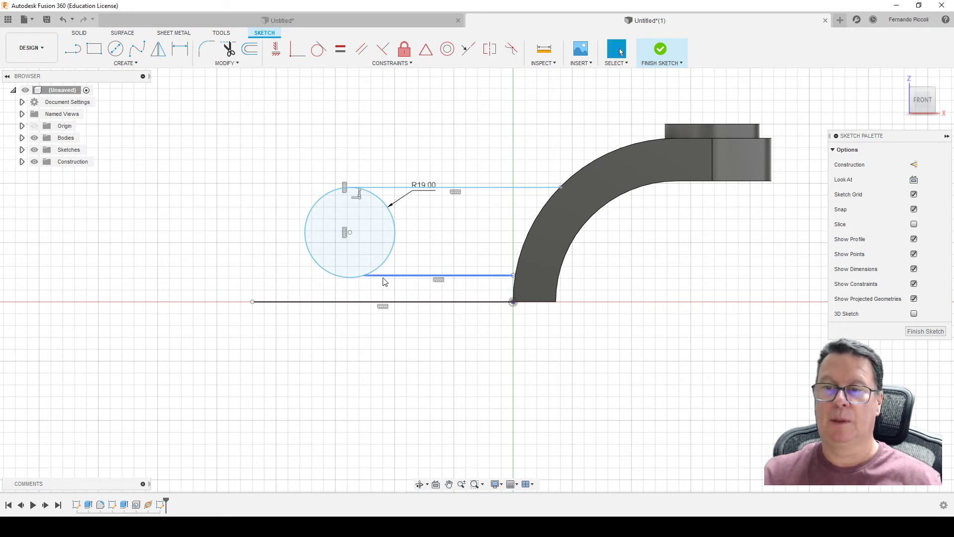
left_click(364, 276)
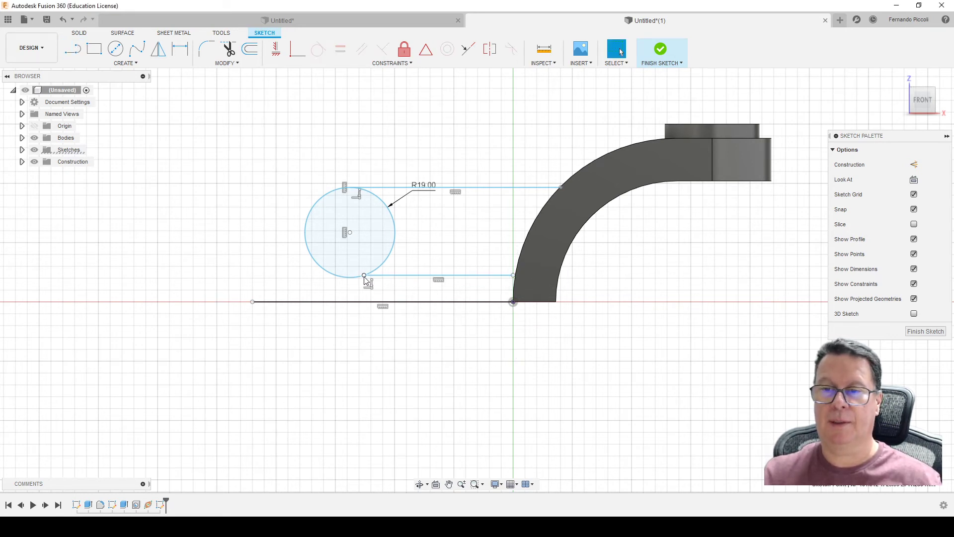
left_click(350, 233)
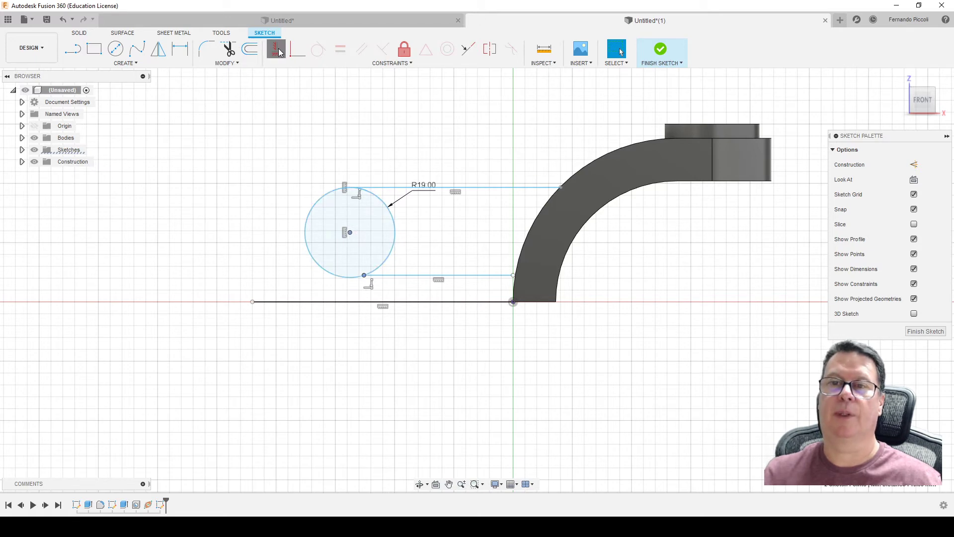
left_click(278, 50)
key("Escape")
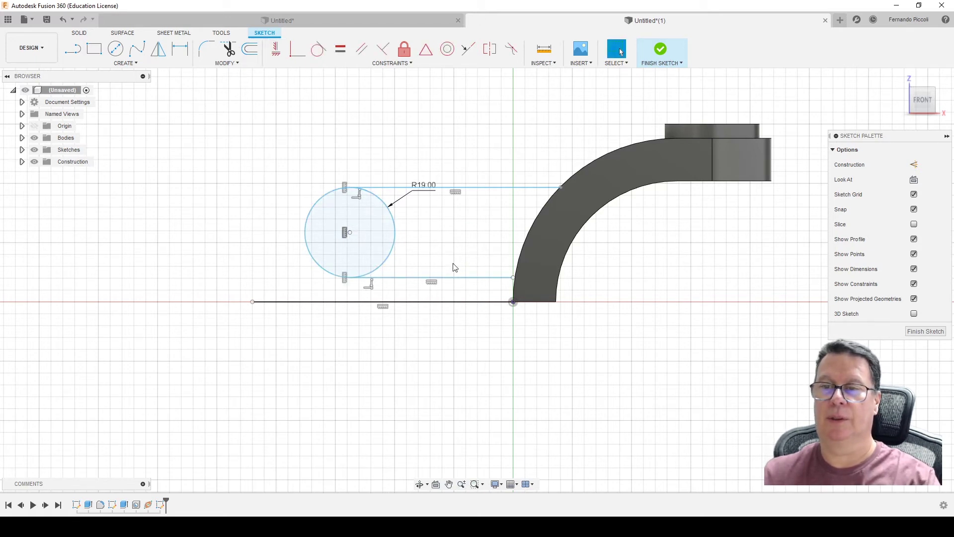
Constrain the lower connecting line and the base line horizontal.
left_click(459, 279)
left_click(449, 301, "shift")
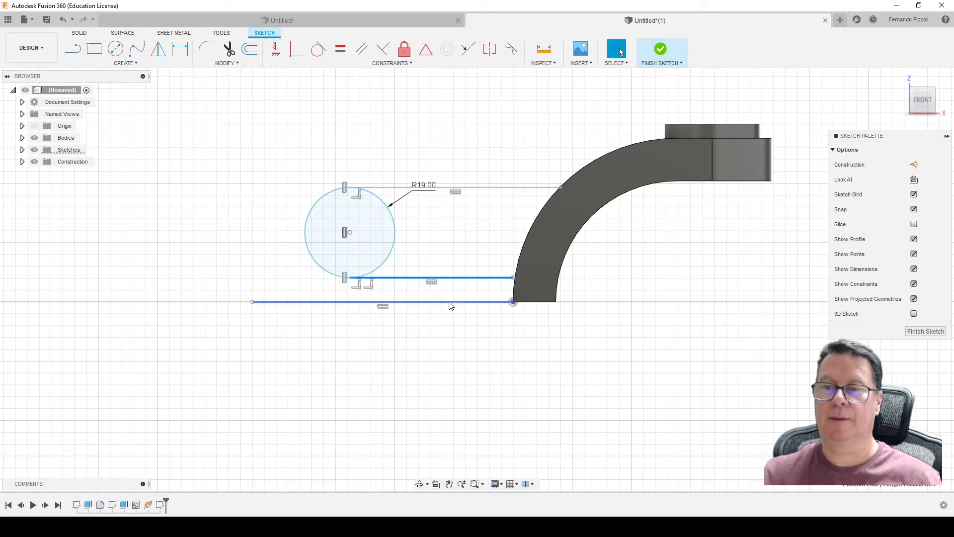
left_click(274, 50)
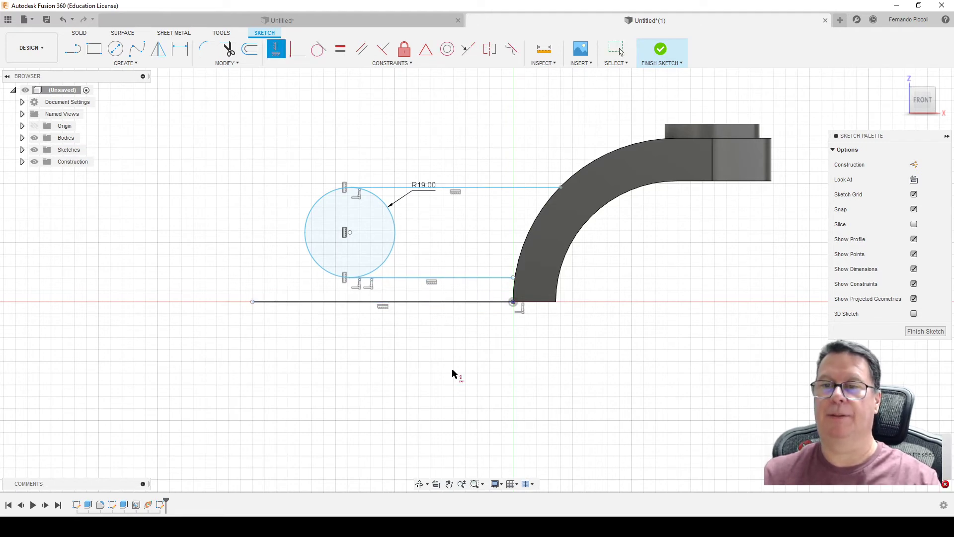
key("Escape")
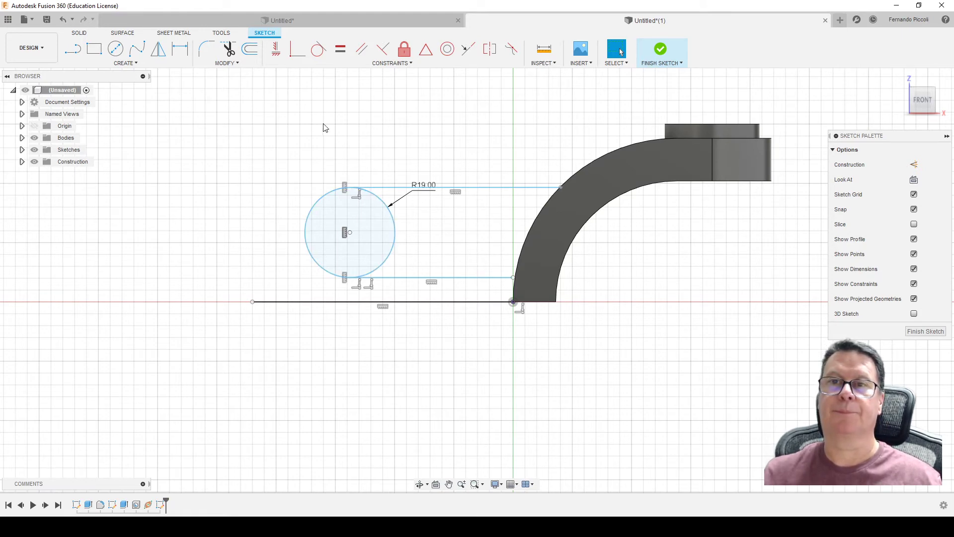
left_click(305, 233)
Make the R19 circle tangent to the base line and delete the base line left of it.
left_click(318, 49)
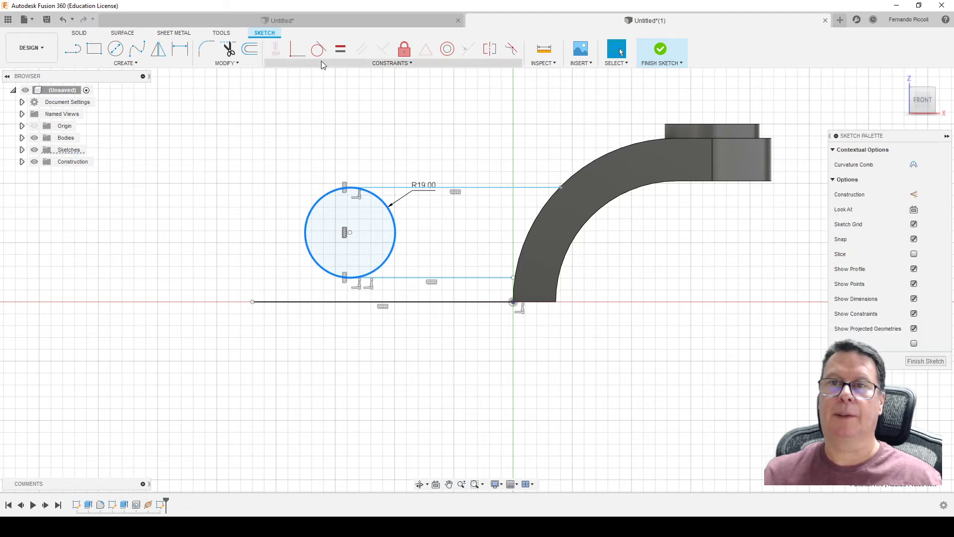
left_click(347, 302)
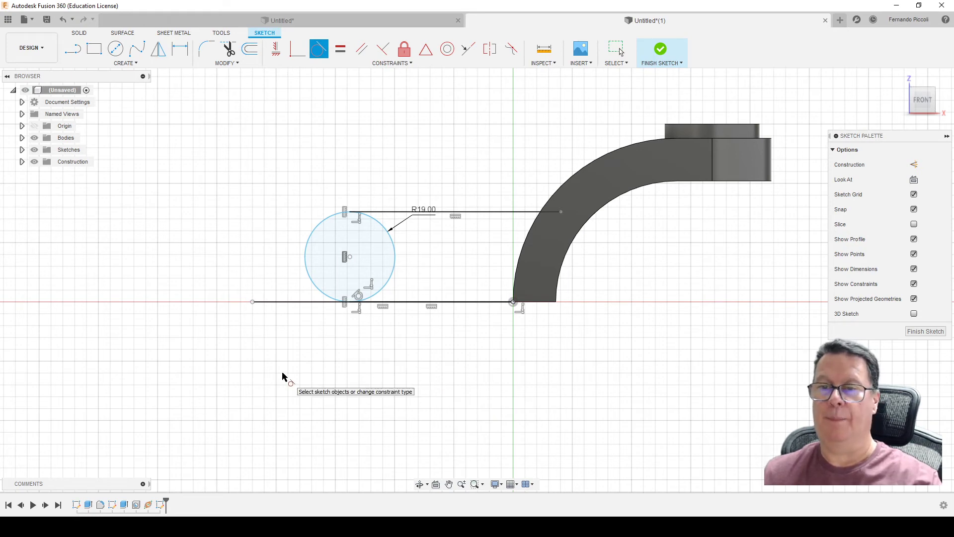
key("Escape")
left_click(284, 302)
key("Delete")
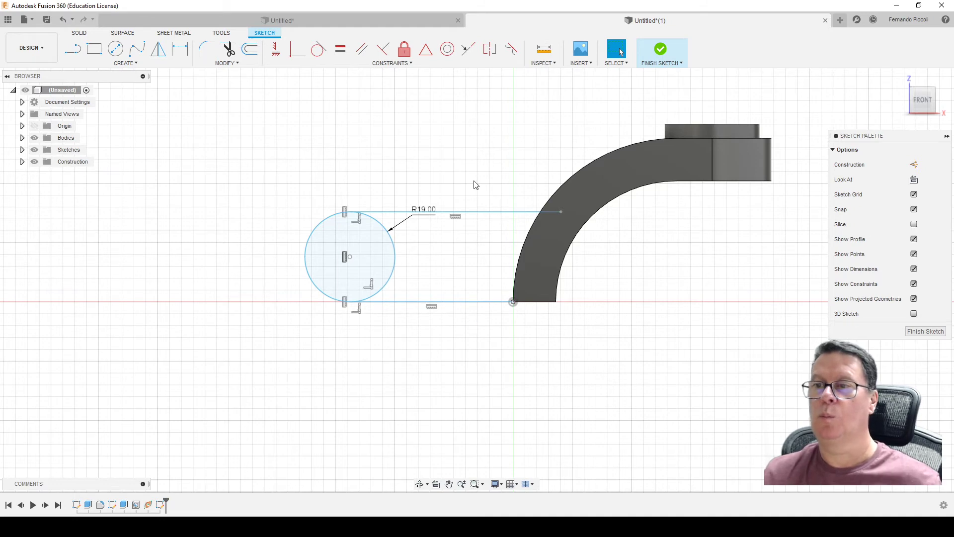
Snap the top line's end onto the arc edge and delete the bottom line.
left_click_drag(561, 211, 539, 212)
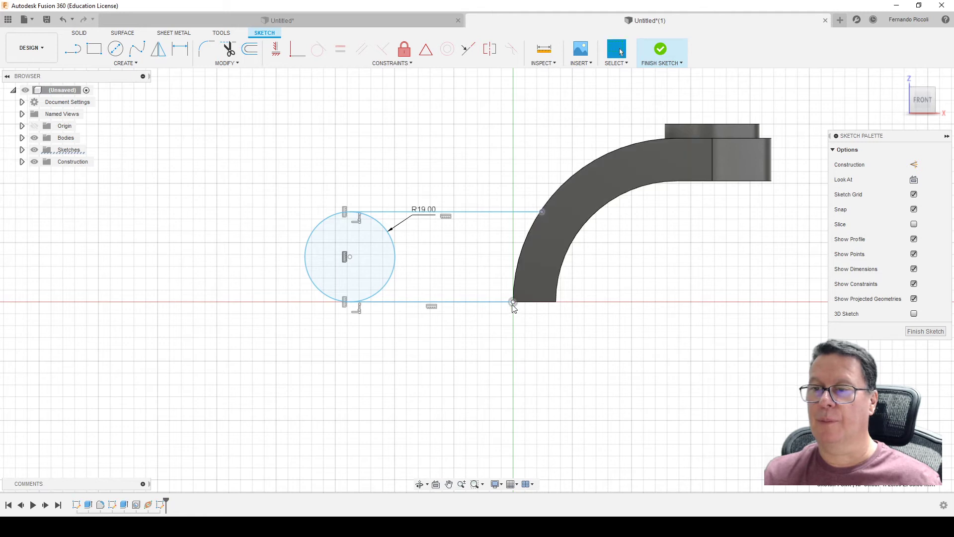
left_click_drag(514, 303, 527, 303)
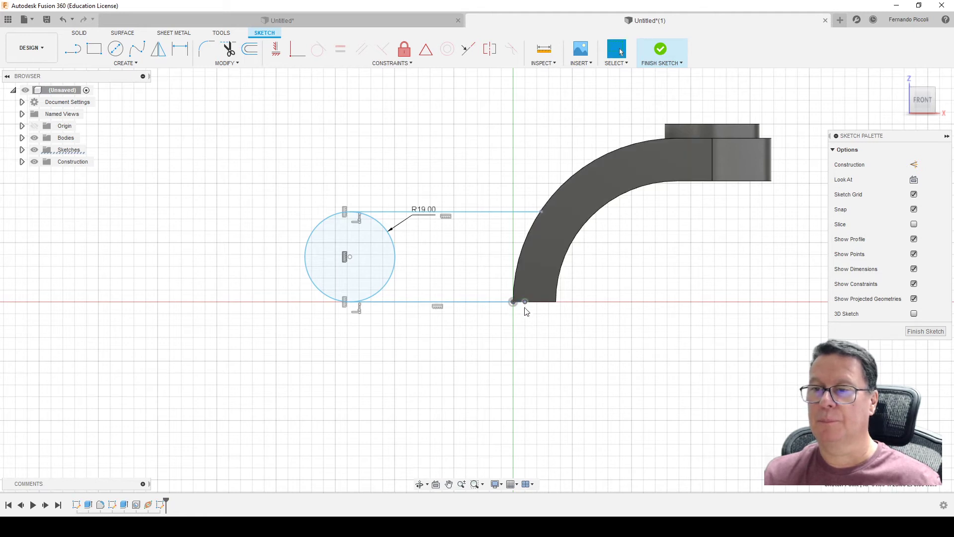
left_click(507, 302)
key("Delete")
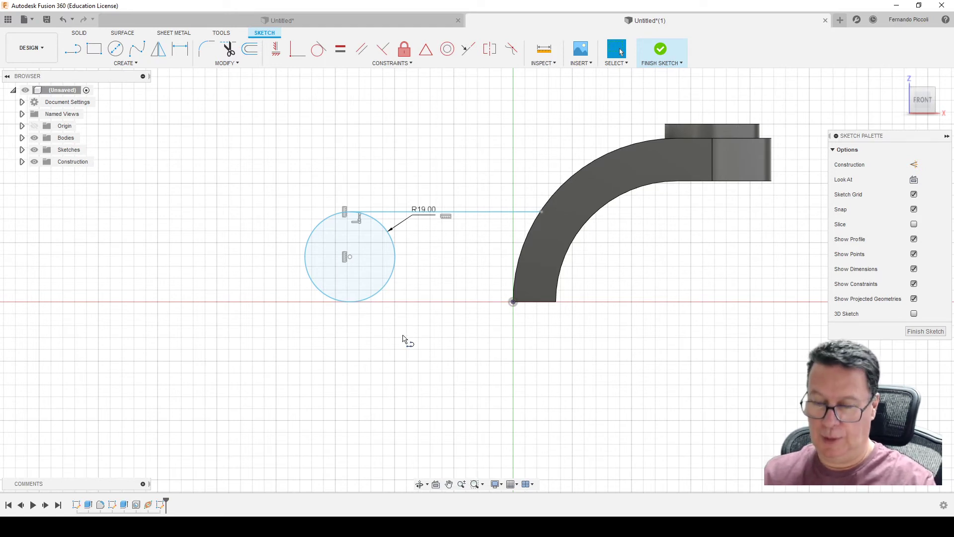
Draw a line from the R19 circle's bottom to the arc's lower corner, tangent to the circle.
key("l")
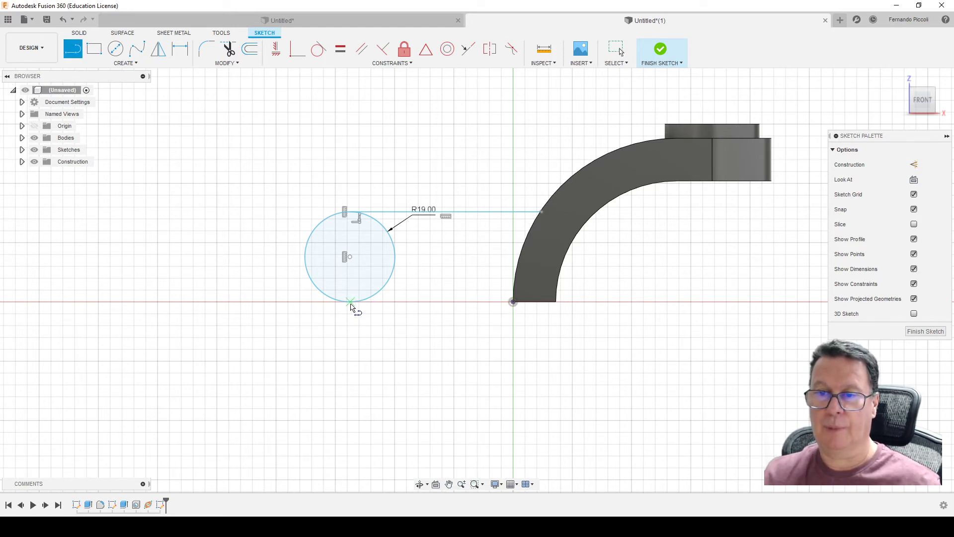
left_click(351, 303)
left_click(513, 302)
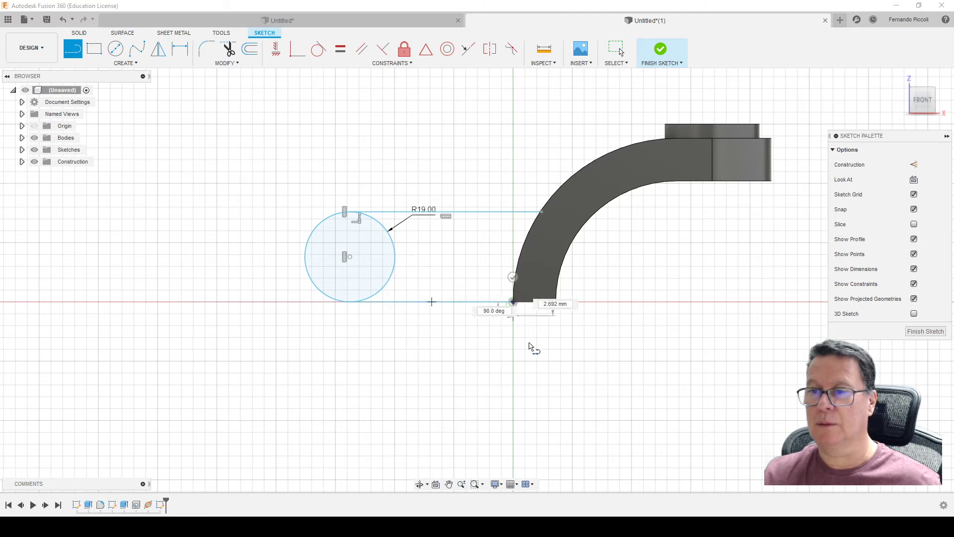
key("Escape")
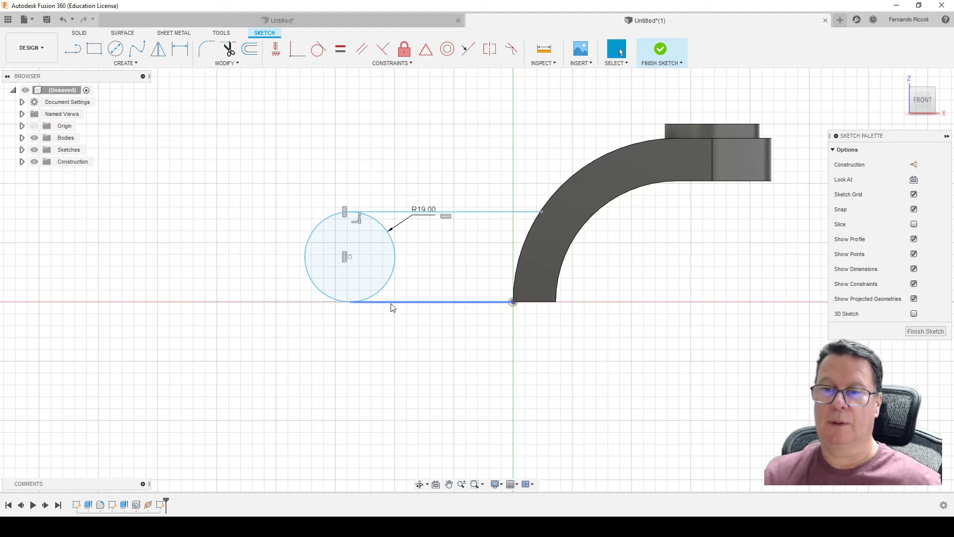
left_click(393, 302)
left_click(318, 49)
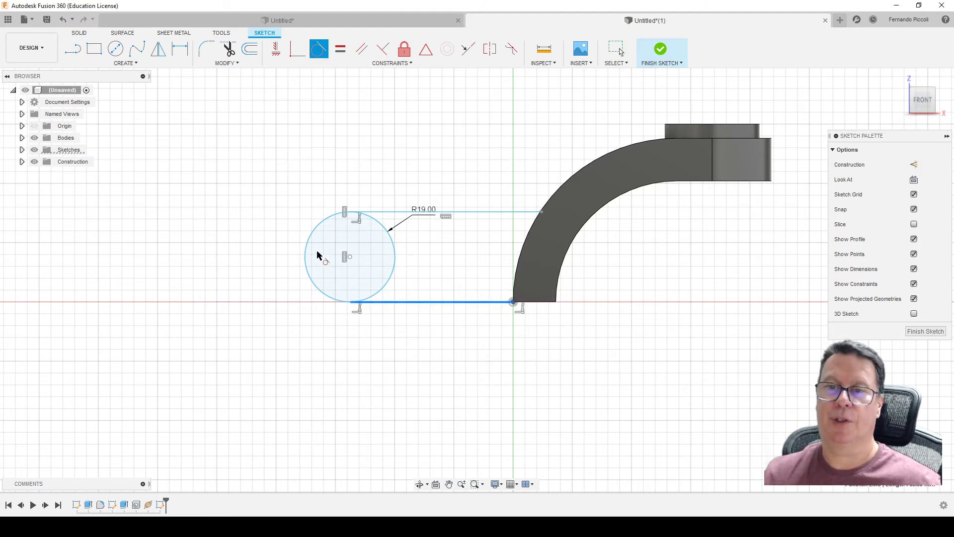
left_click(307, 247)
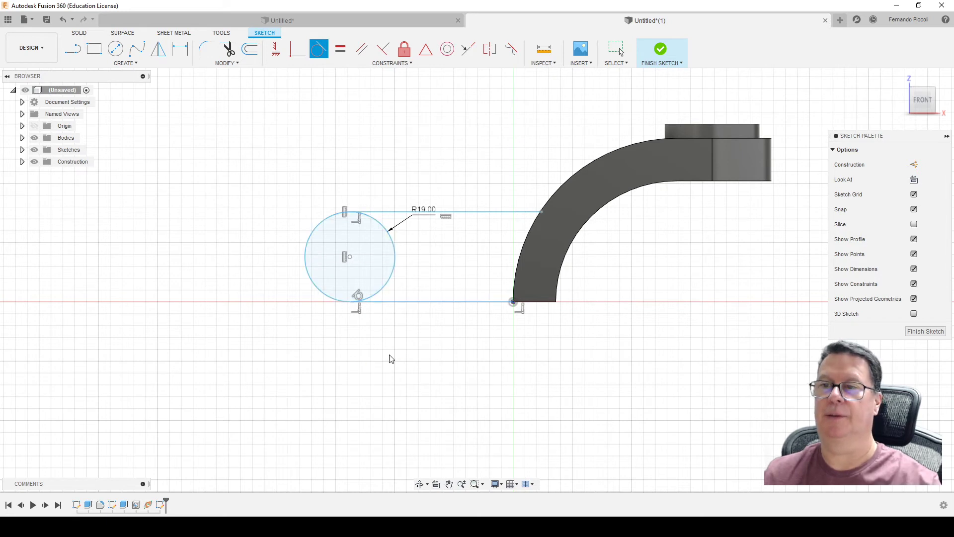
key("Escape")
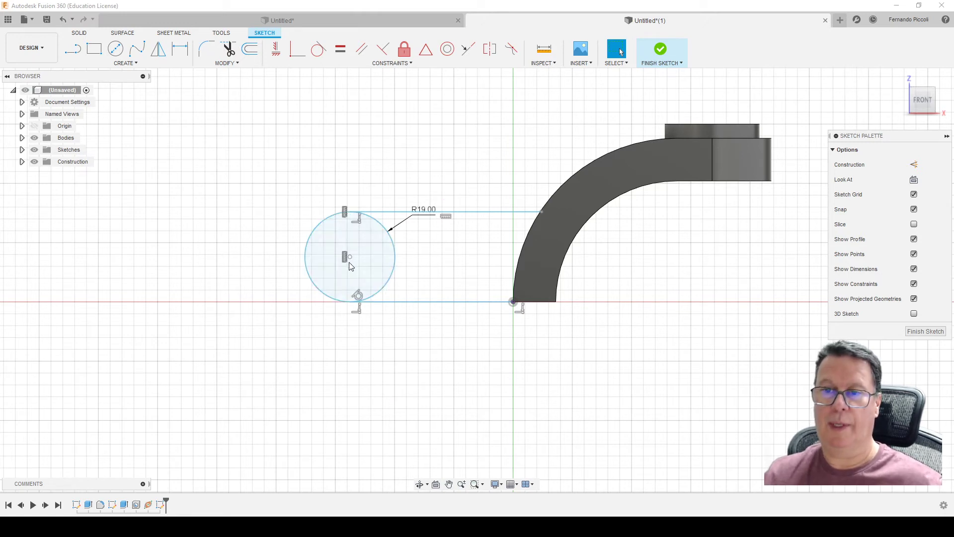
Draw a vertical line down from the circle centre to below the circle.
key("l")
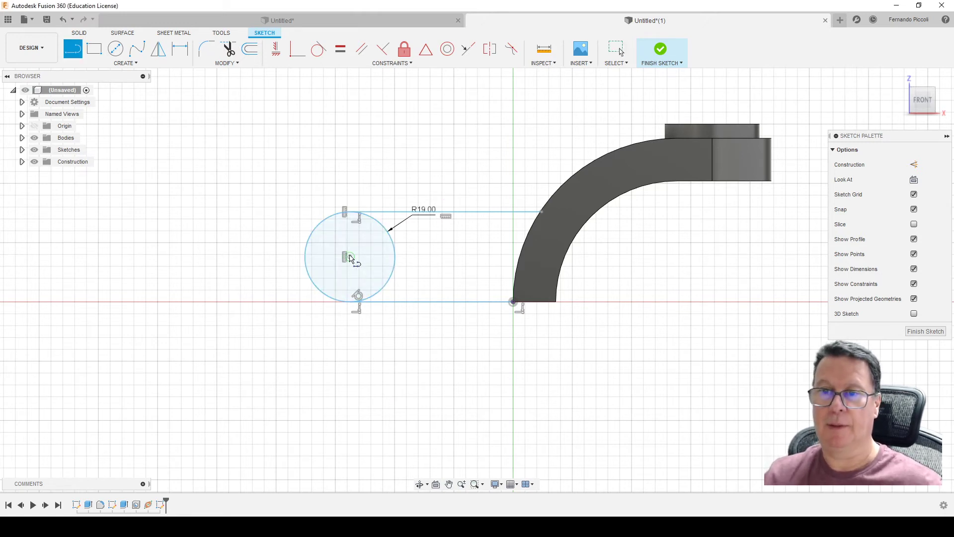
left_click(350, 256)
left_click(350, 372)
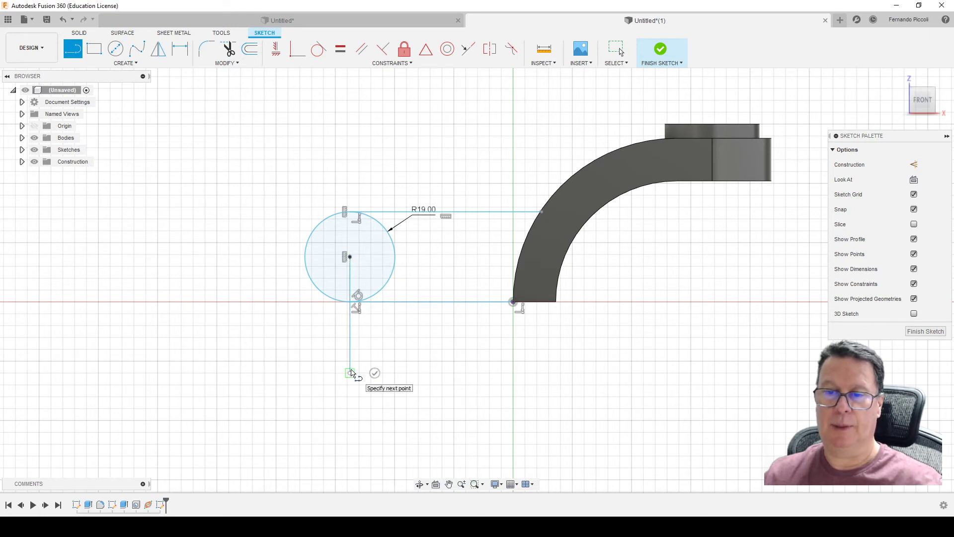
key("Escape")
Draw a 110 mm horizontal line to the right from the vertical line's lower end.
key("l")
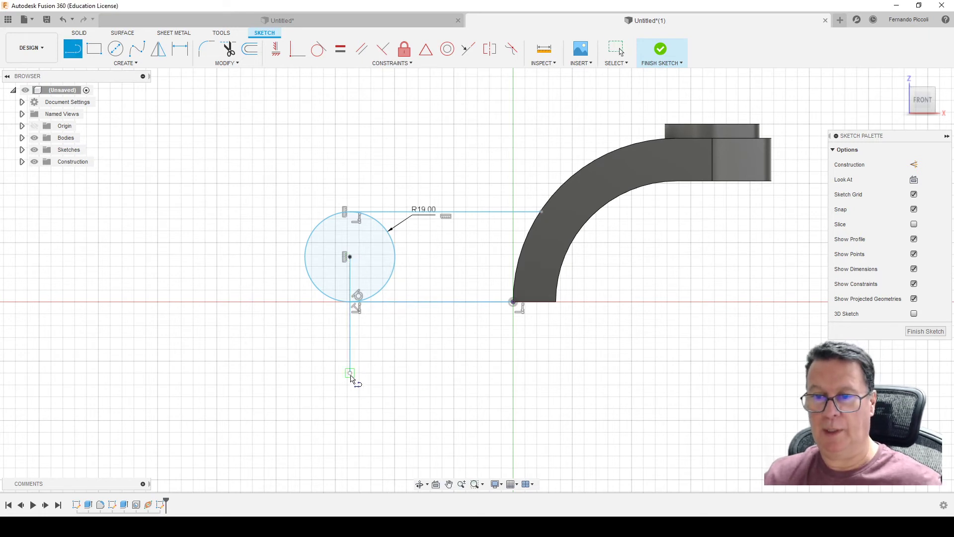
left_click(349, 372)
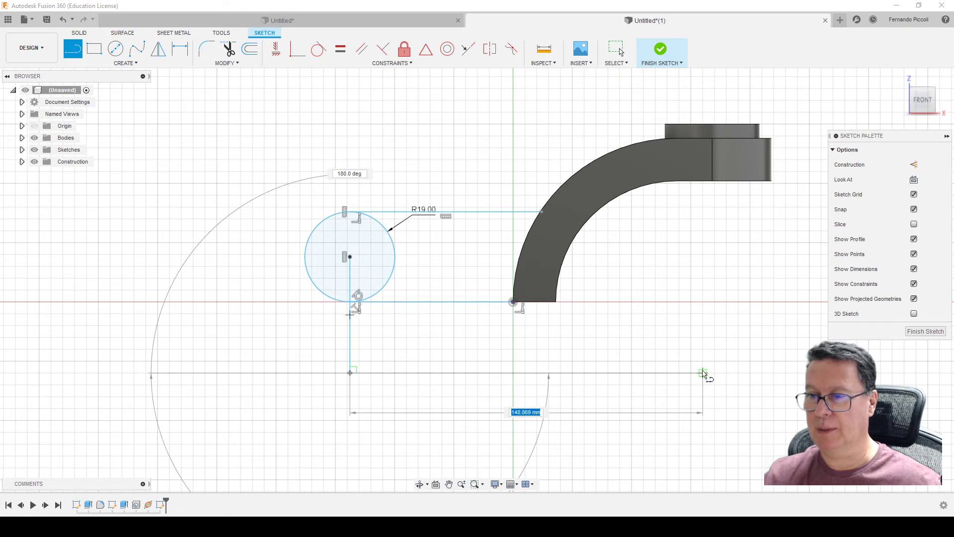
type("110")
key("Return")
key("Escape")
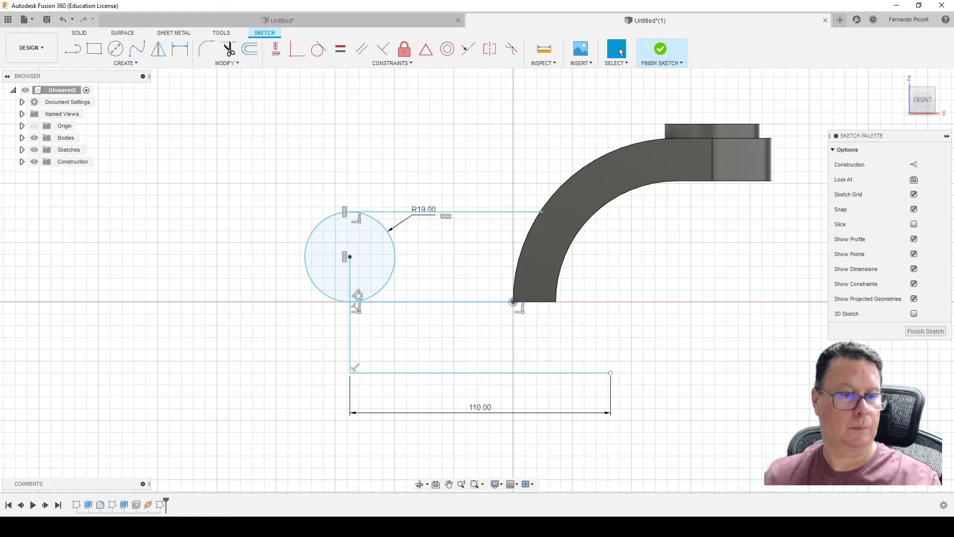
scroll(303, 312, "up", 1)
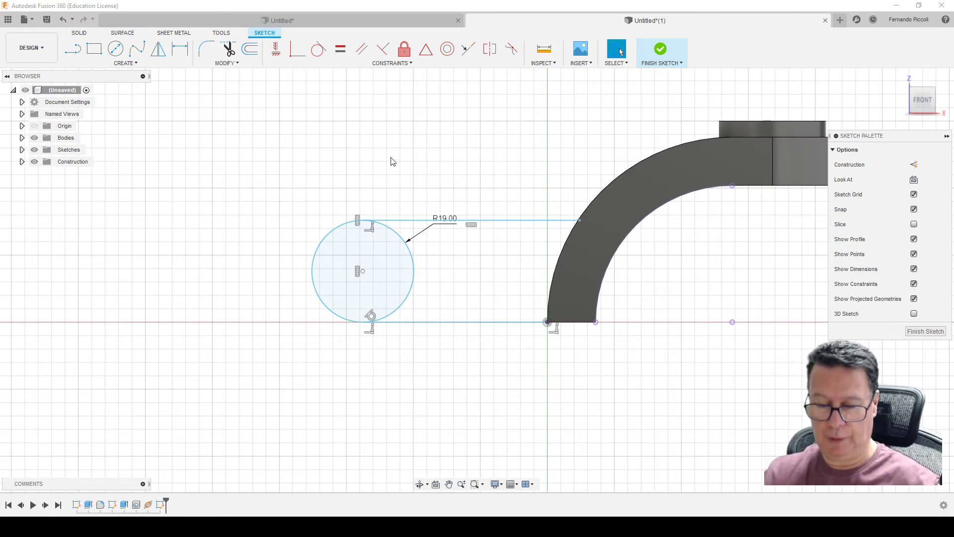
Add a driven 51 mm radius dimension to the bracket's inner arc.
left_click(645, 224)
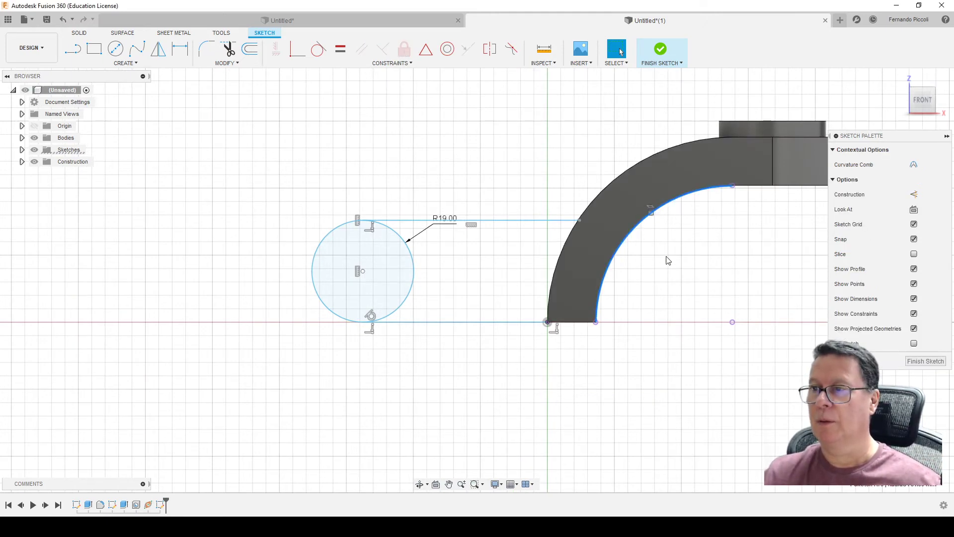
left_click(670, 260)
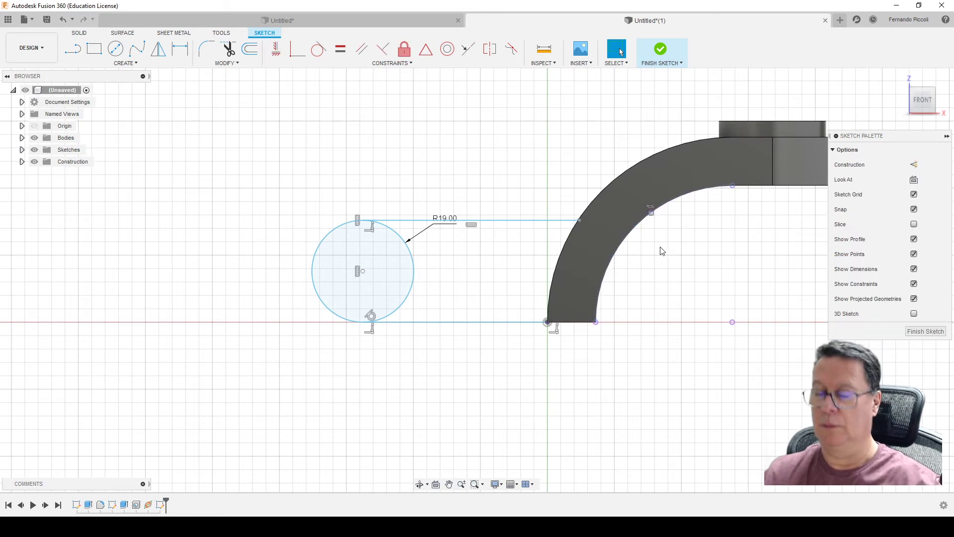
key("d")
left_click(645, 225)
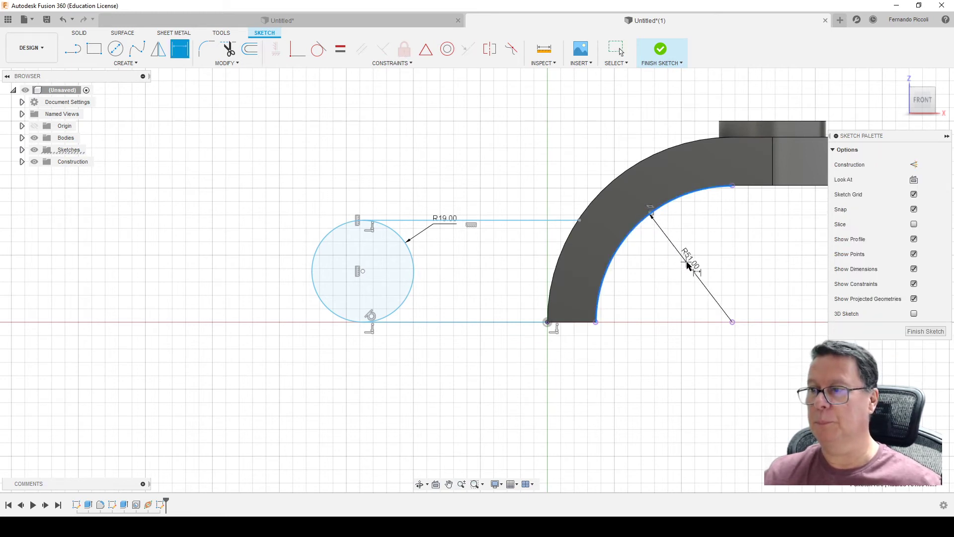
left_click(689, 271)
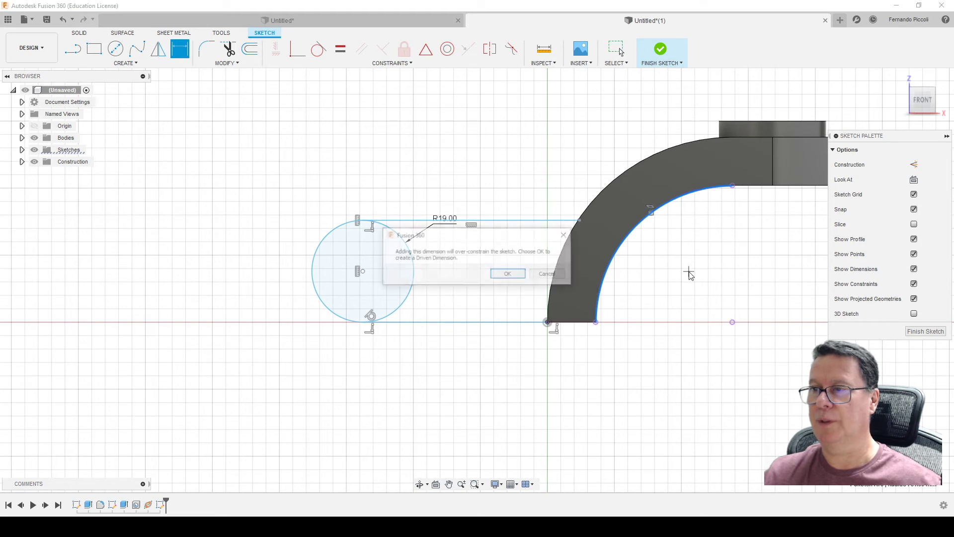
left_click(509, 275)
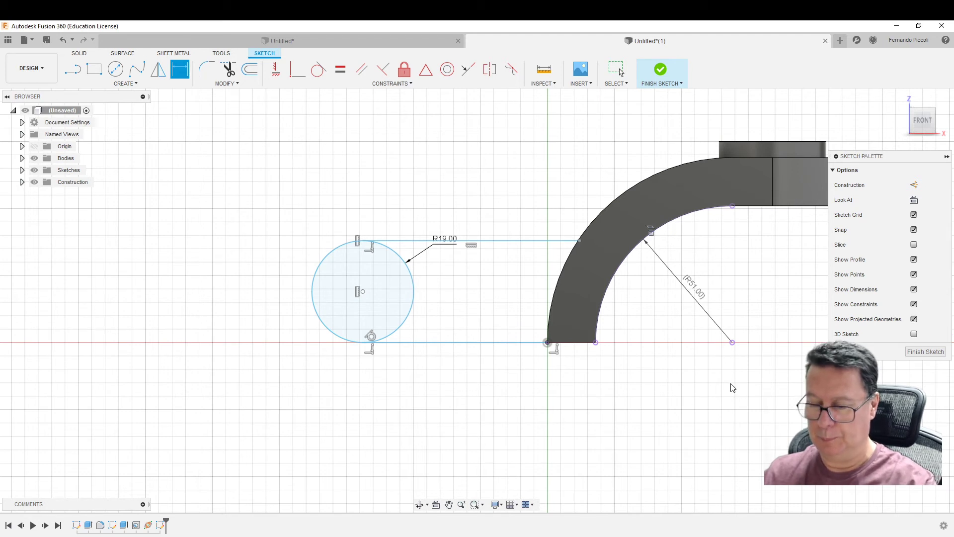
Draw a 110 mm line leftward along the base from the arc's lower end.
key("l")
left_click(733, 368)
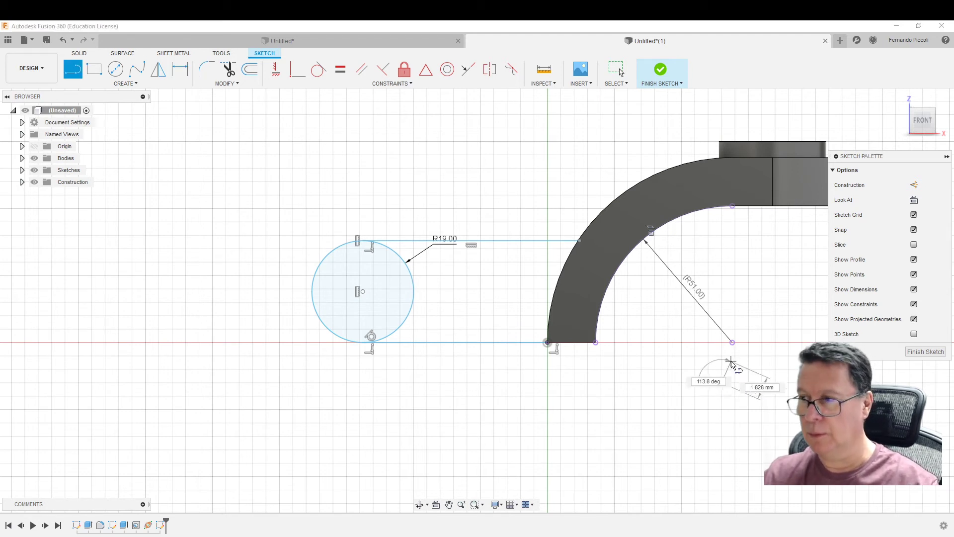
key("Escape")
key("Escape")
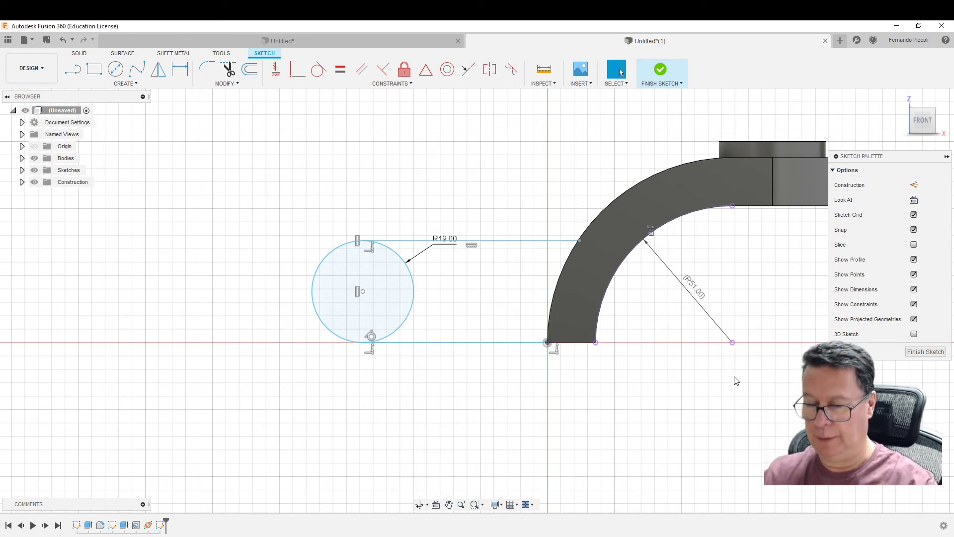
key("l")
left_click(733, 342)
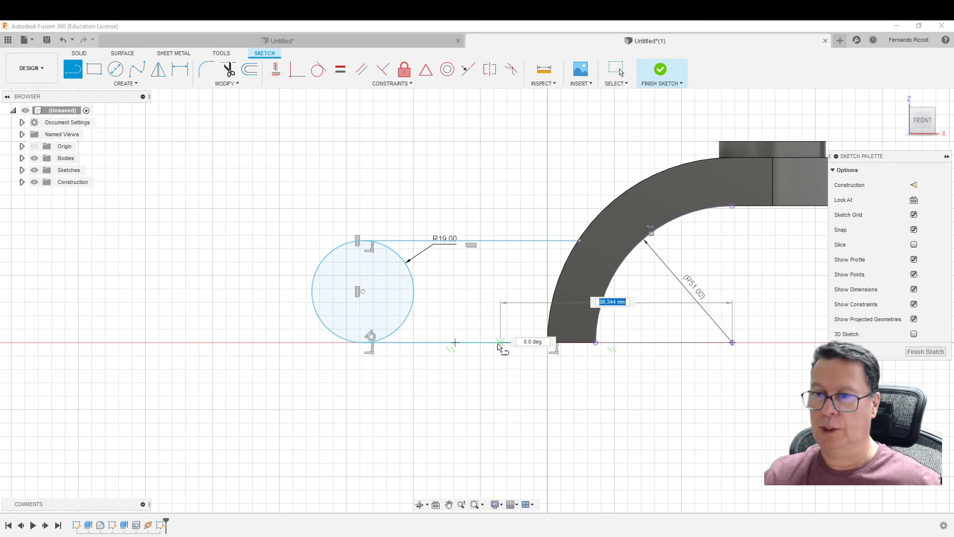
type("110")
key("Return")
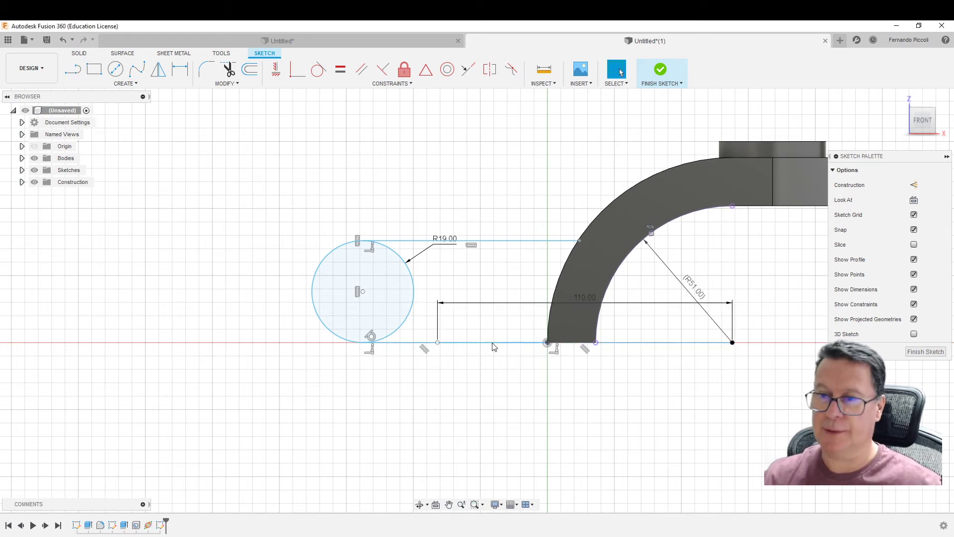
key("Escape")
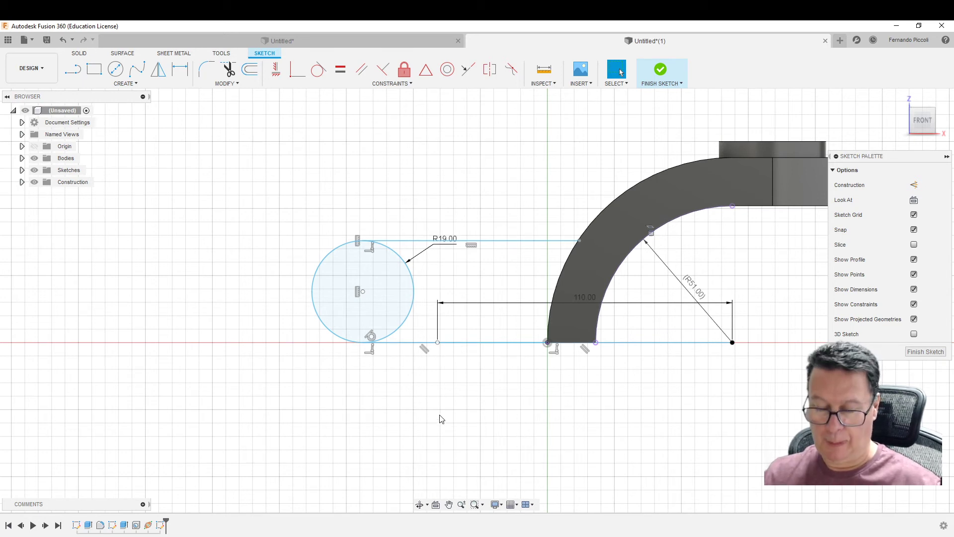
Draw a vertical line up from the 110 mm line's left end.
key("l")
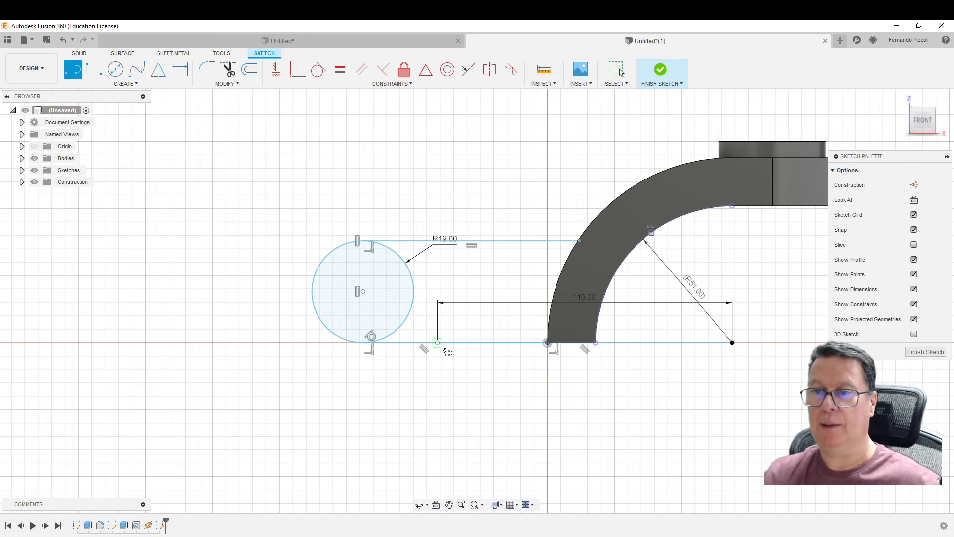
left_click(438, 343)
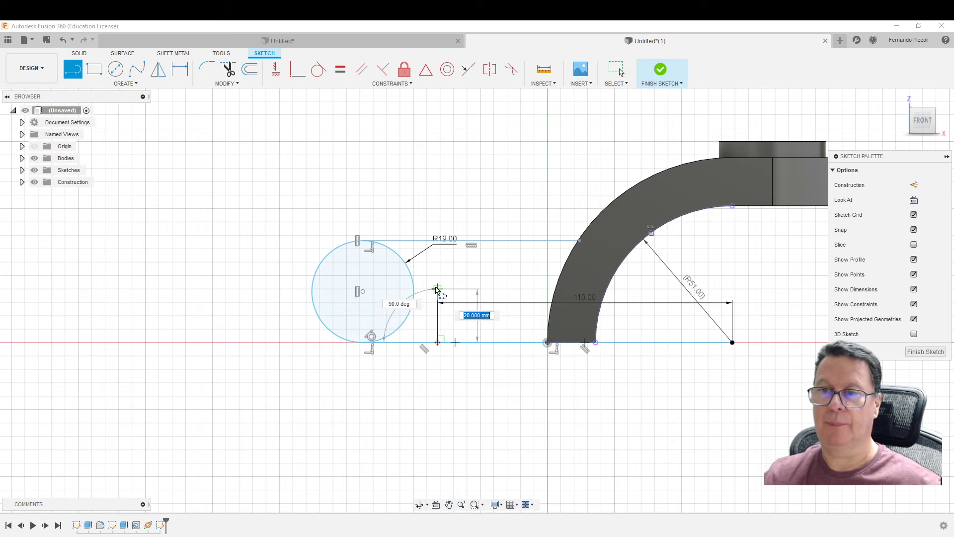
left_click(437, 269)
key("Escape")
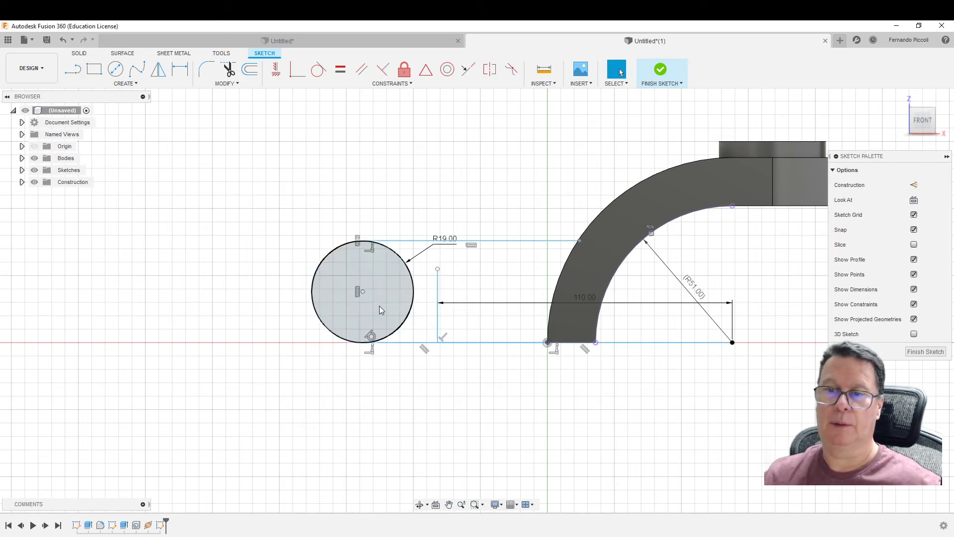
Dismiss the audio manager prompt and make a first, undone attempt to move the circle centre.
left_click(363, 294)
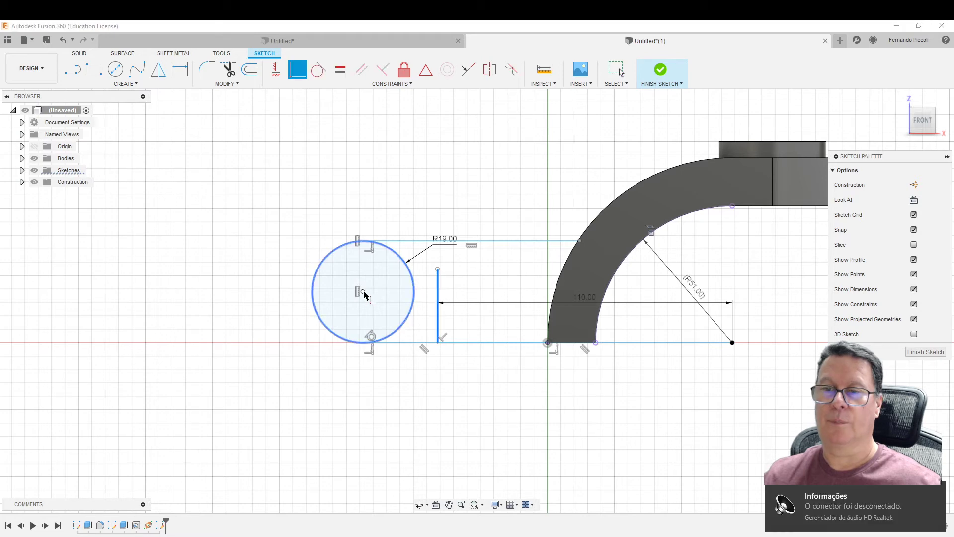
left_click(473, 347)
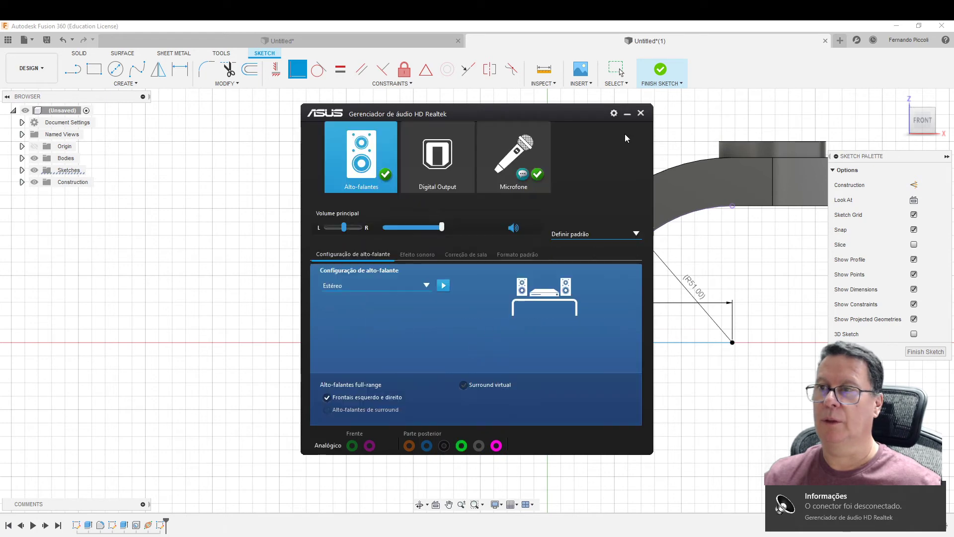
left_click(641, 114)
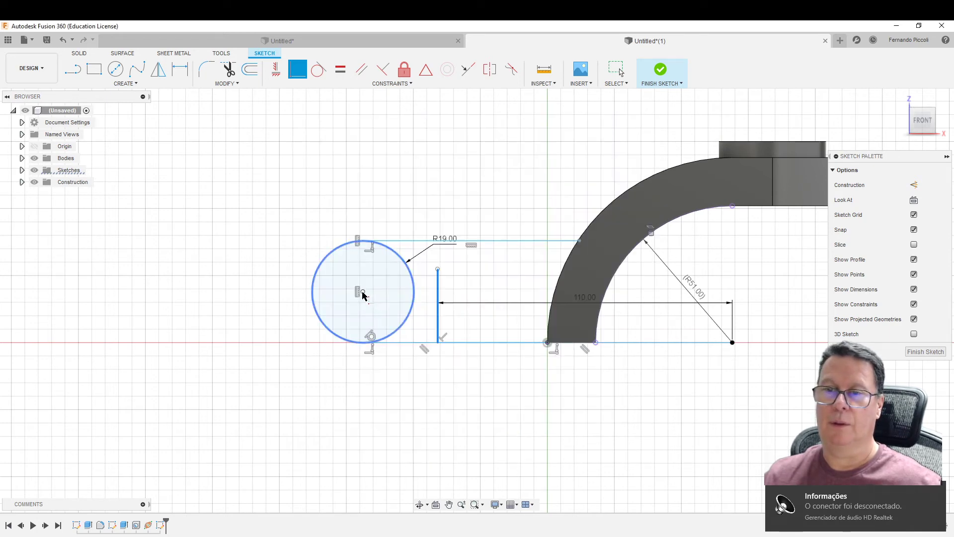
left_click_drag(363, 296, 434, 297)
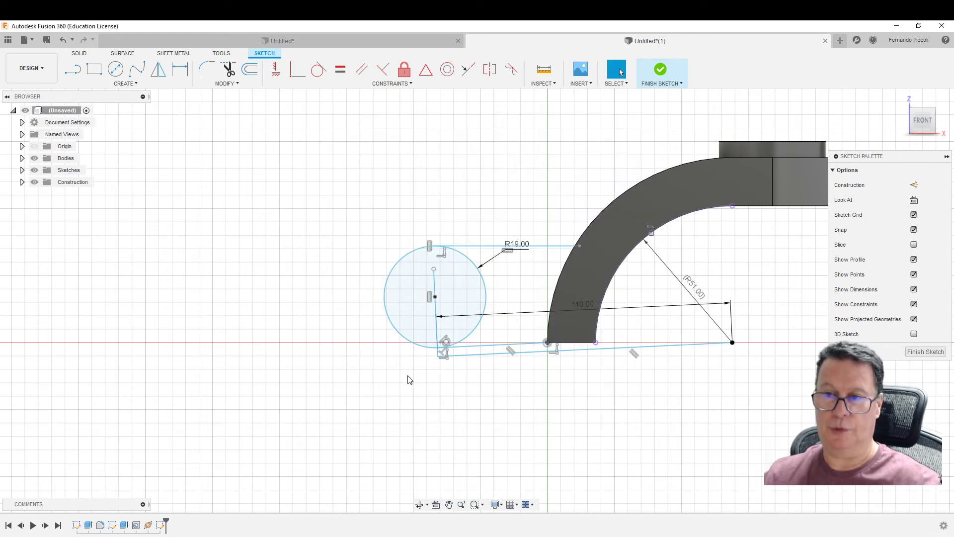
key("ctrl+z")
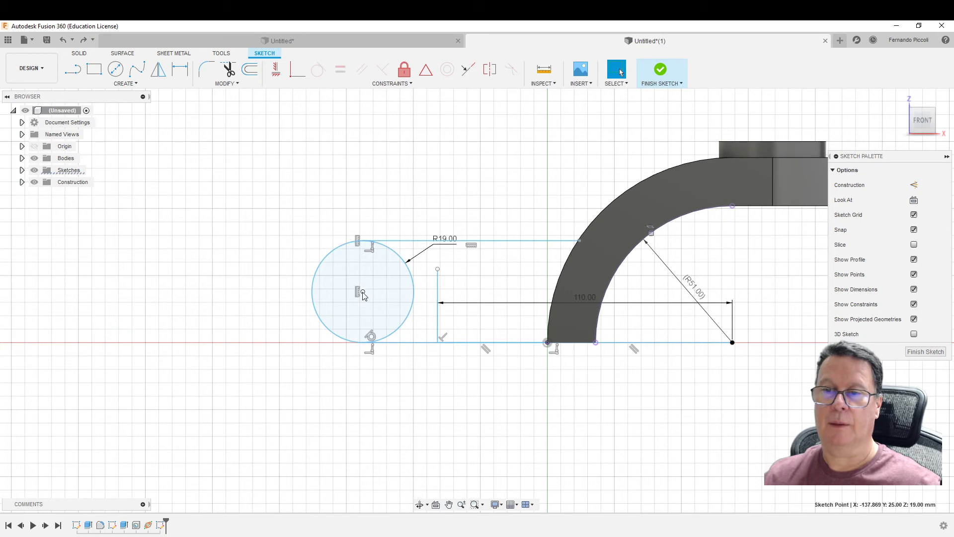
Drag the R19 circle by its centre right until it sits on the vertical line.
left_click(438, 289)
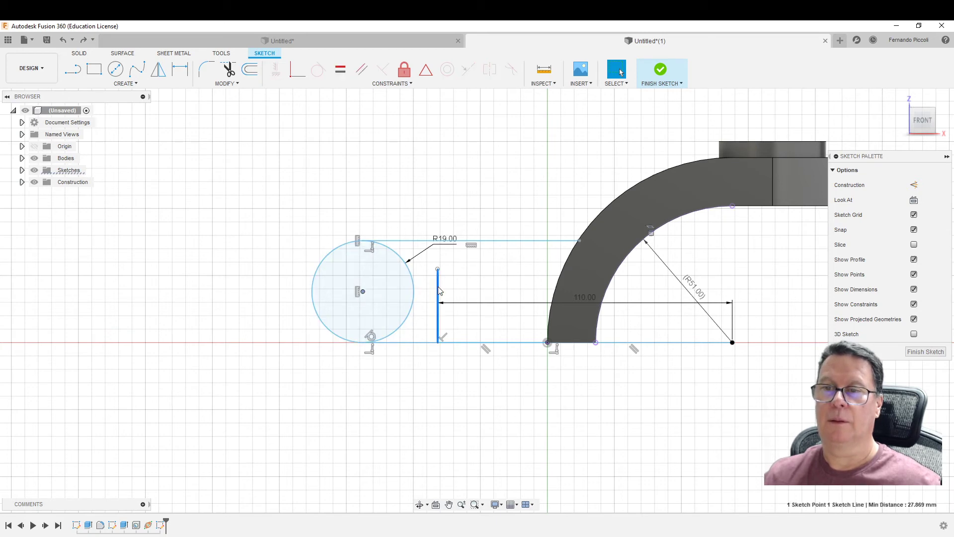
left_click(363, 291, "ctrl")
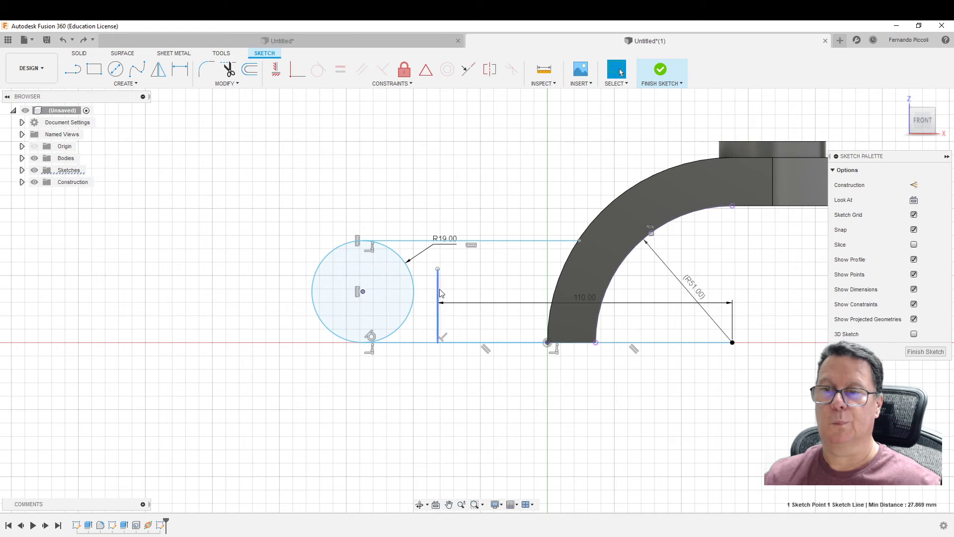
left_click(487, 272)
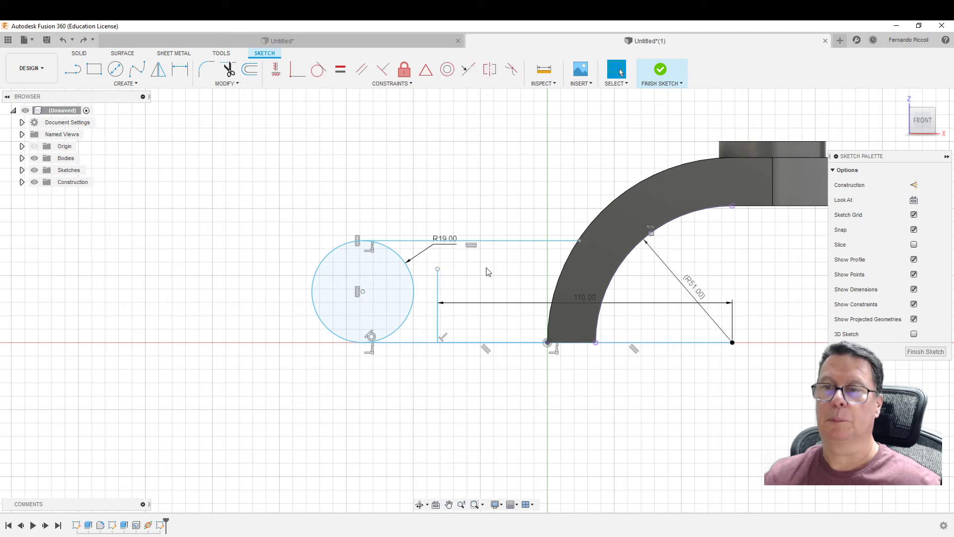
left_click(363, 296)
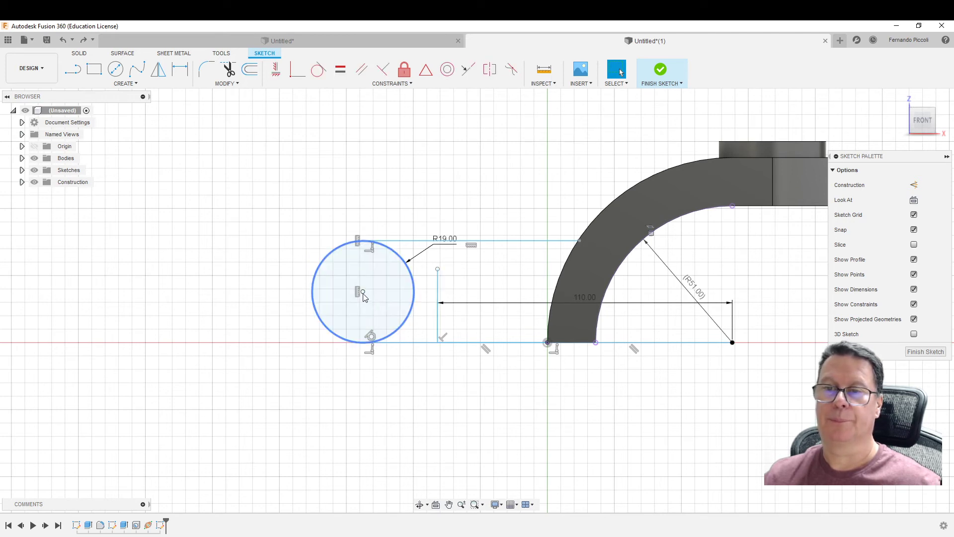
left_click(434, 272)
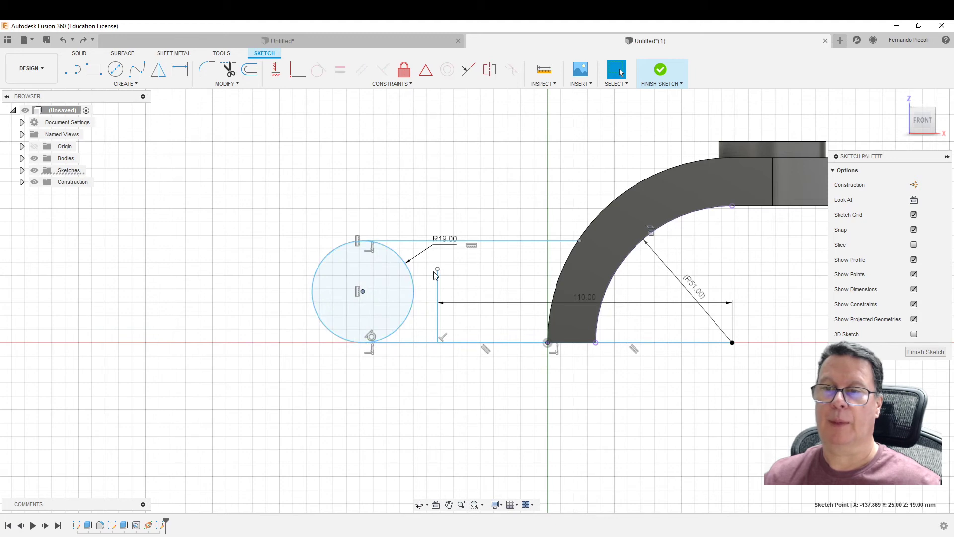
left_click(298, 83)
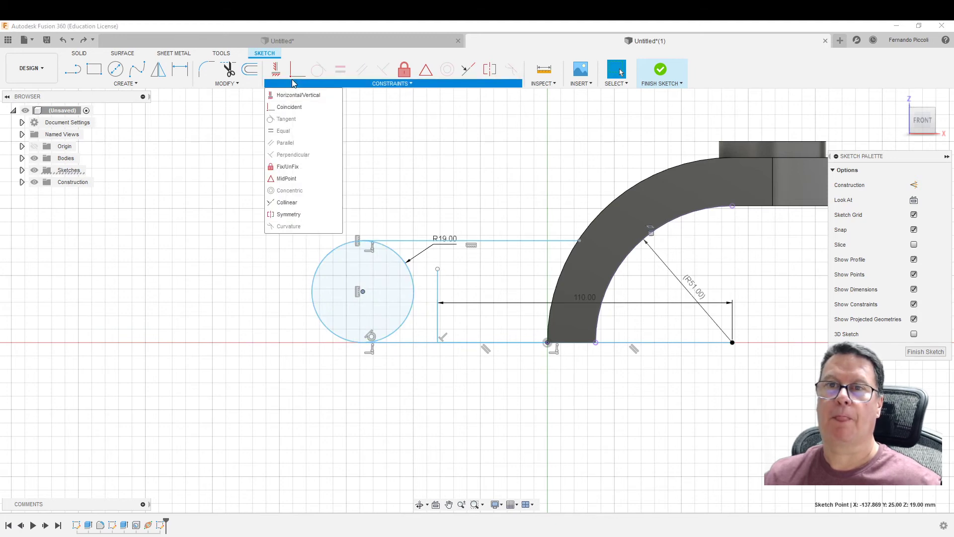
left_click(437, 298)
left_click(366, 294, "ctrl")
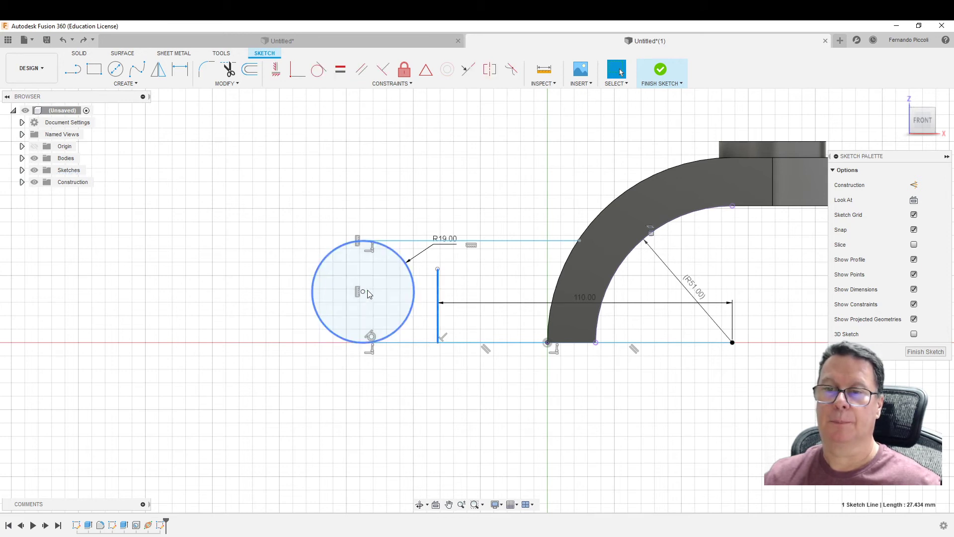
mouse_move(369, 295)
left_mouse_down()
mouse_move(440, 306)
mouse_move(426, 285)
mouse_move(377, 292)
left_mouse_up()
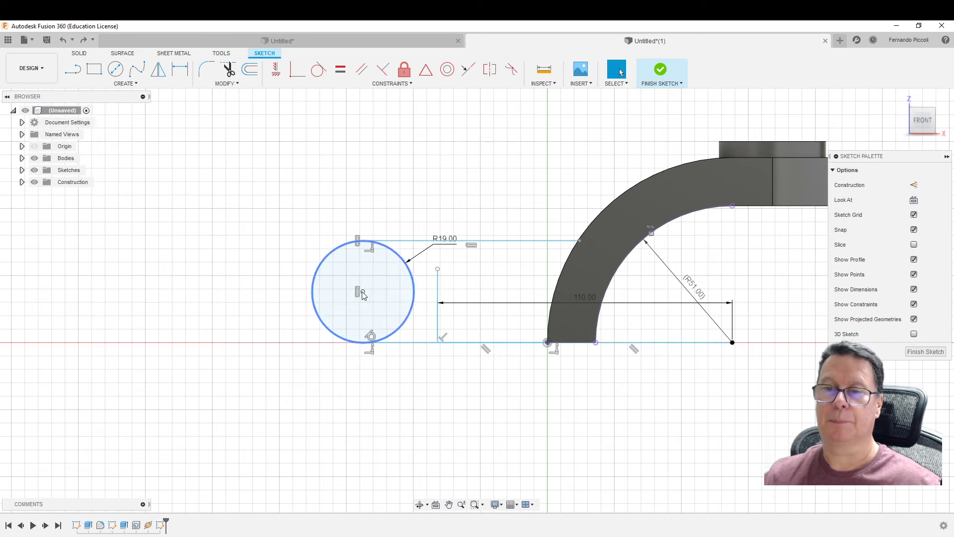
left_click_drag(362, 294, 437, 292)
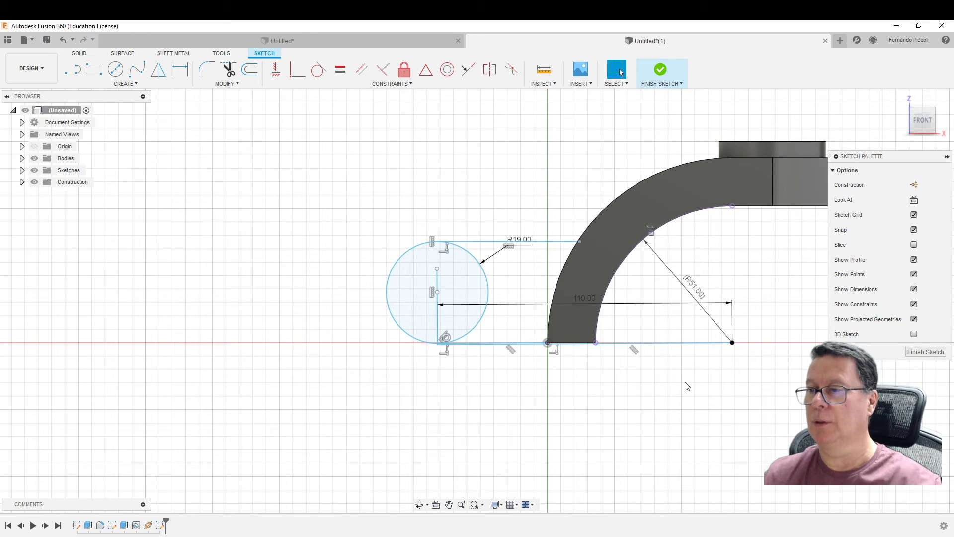
Delete the helper lines and 110 dimension, and make the bottom line horizontal.
left_click_drag(743, 305, 693, 356)
key("Delete")
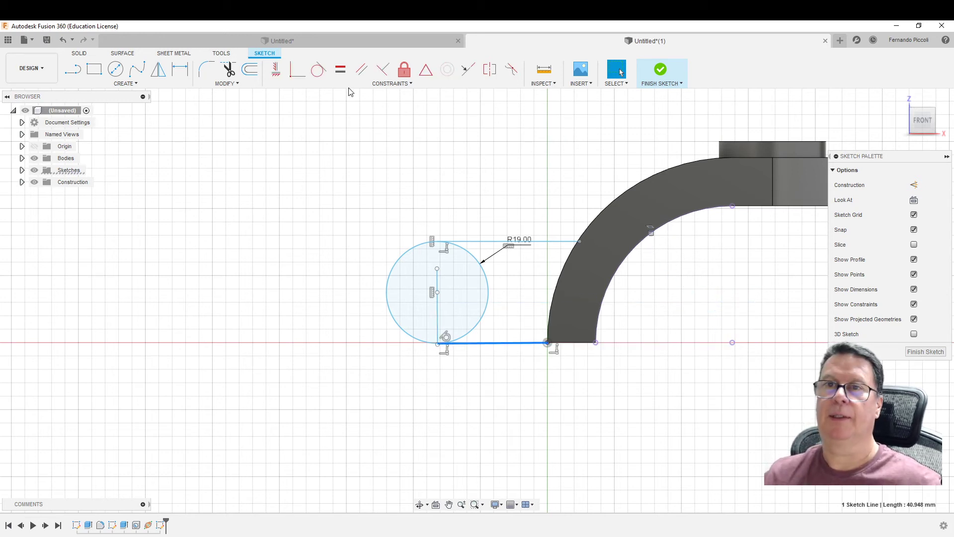
left_click(277, 71)
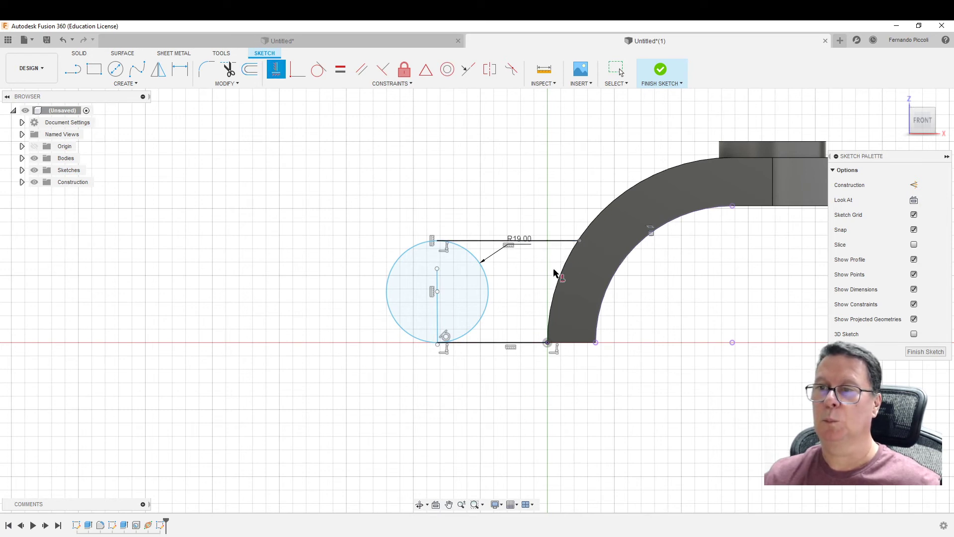
Trim away the circle's right half to leave a rounded end.
left_click(225, 83)
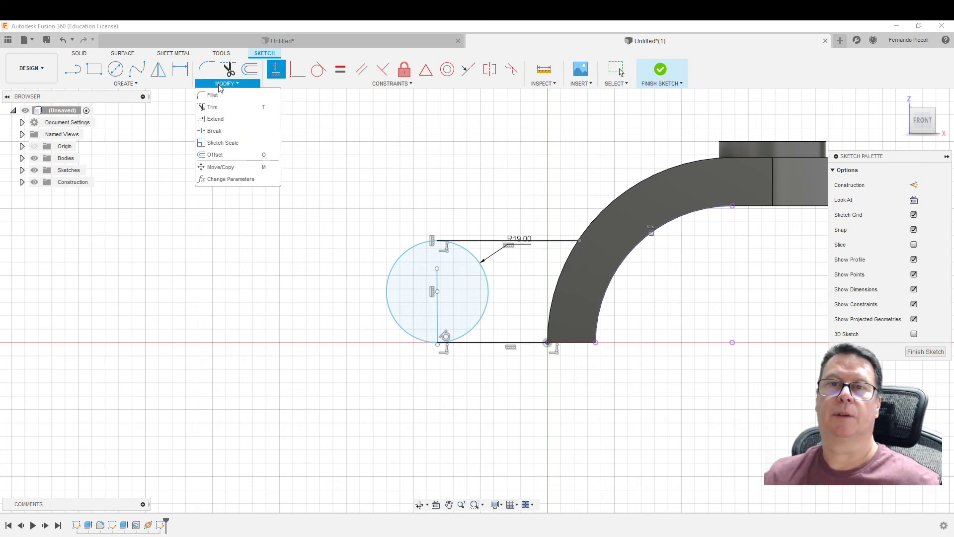
left_click(213, 107)
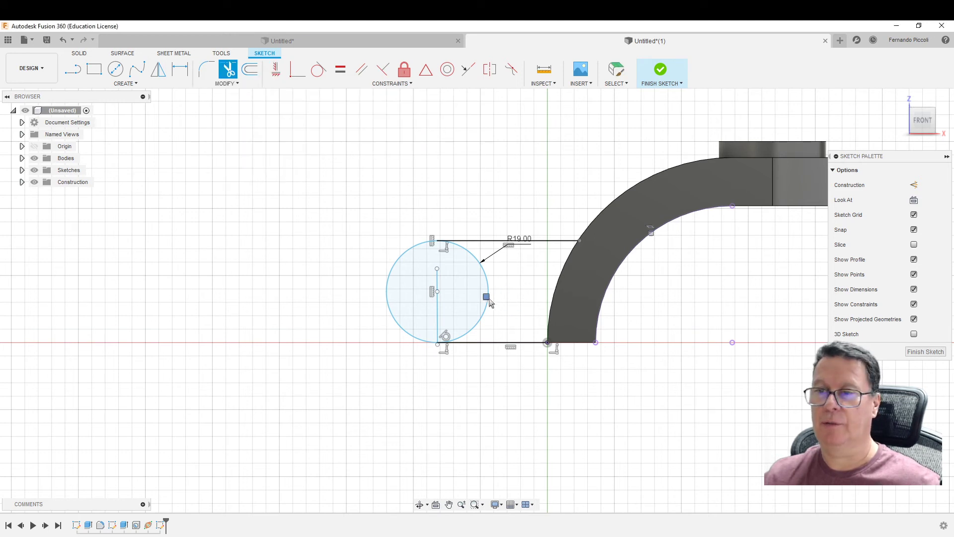
left_click(489, 300)
key("Escape")
Delete the vertical line inside the circle and finish the sketch.
left_click_drag(454, 278, 434, 312)
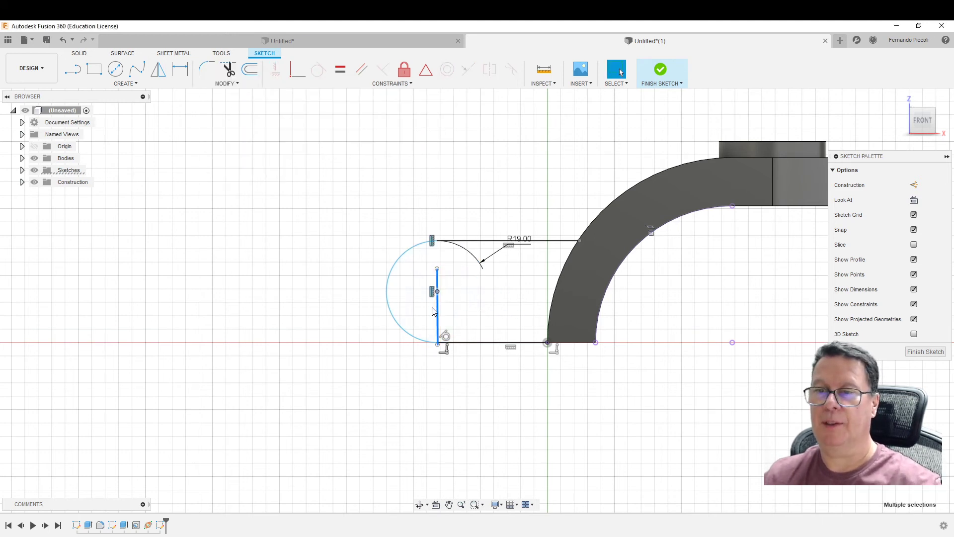
key("Delete")
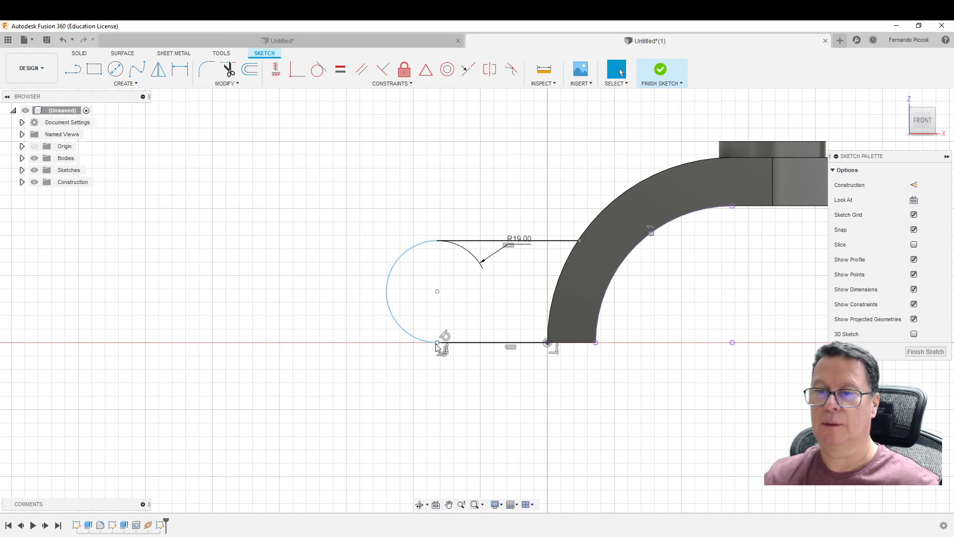
left_click_drag(436, 344, 441, 341)
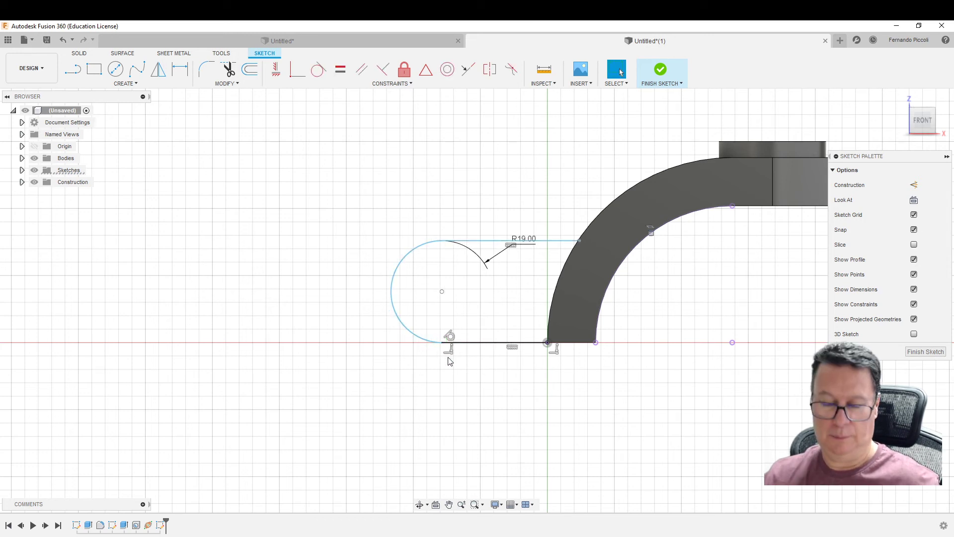
key("ctrl+z")
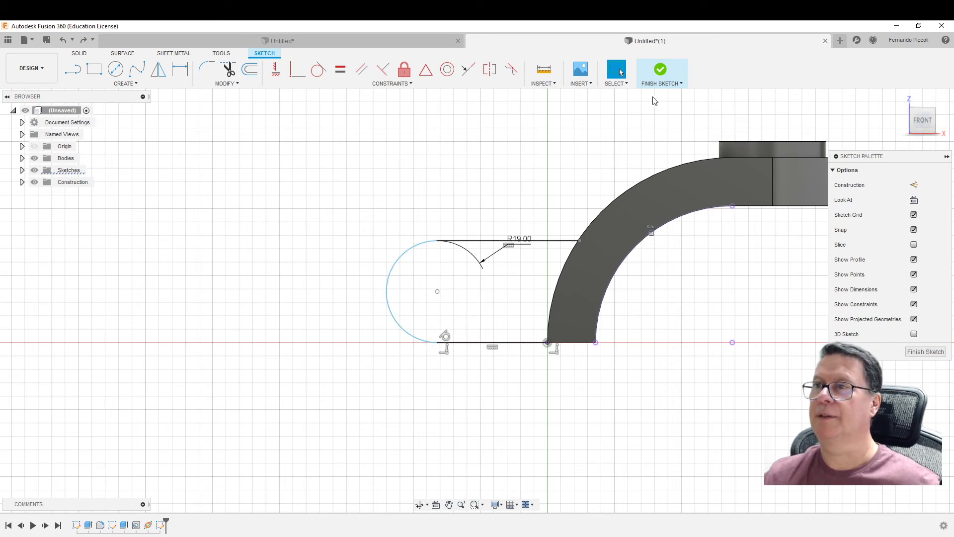
left_click(659, 74)
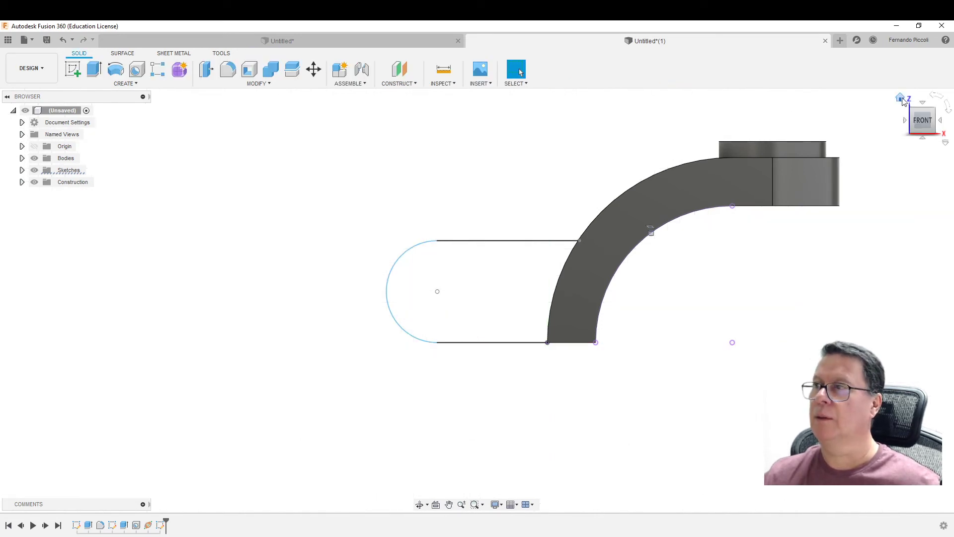
left_click(903, 99)
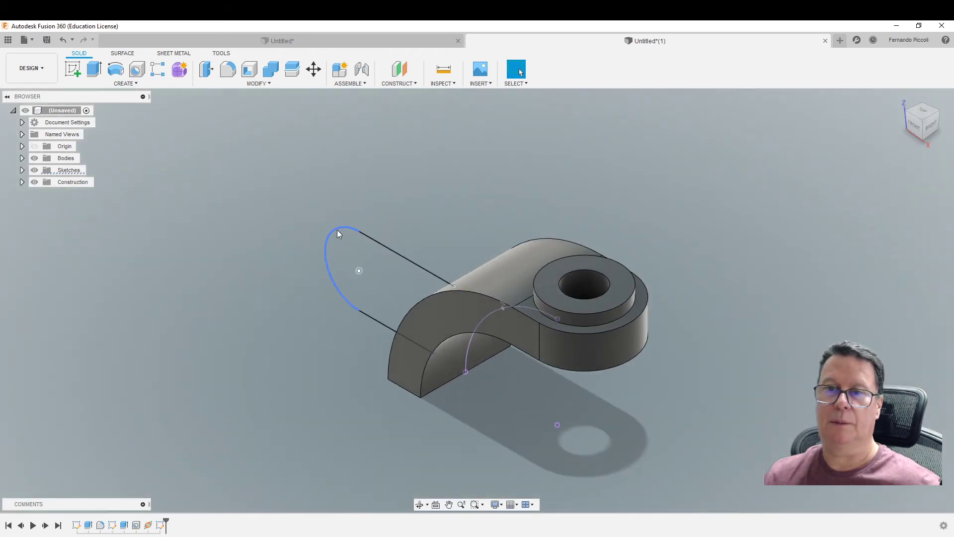
left_click(337, 232)
left_click(371, 238)
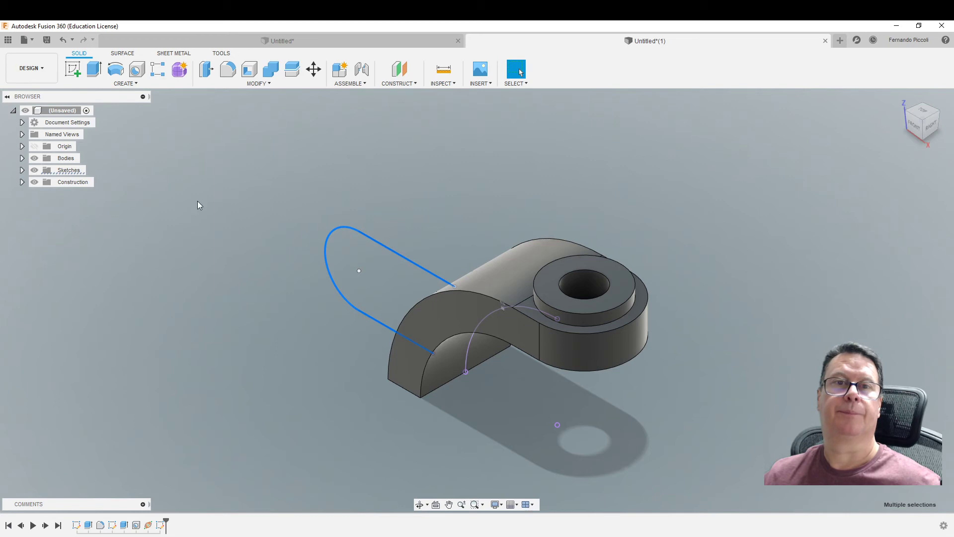
left_click(125, 85)
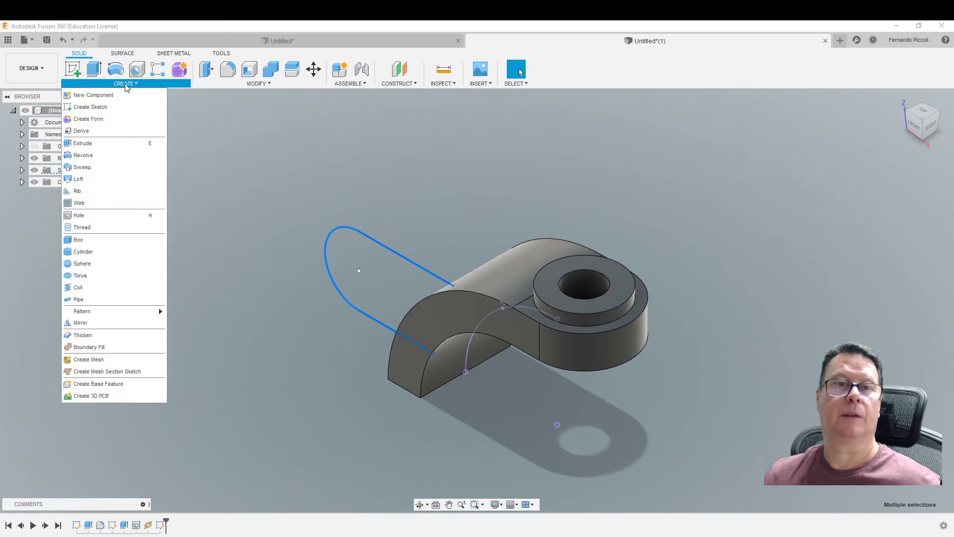
left_click(110, 193)
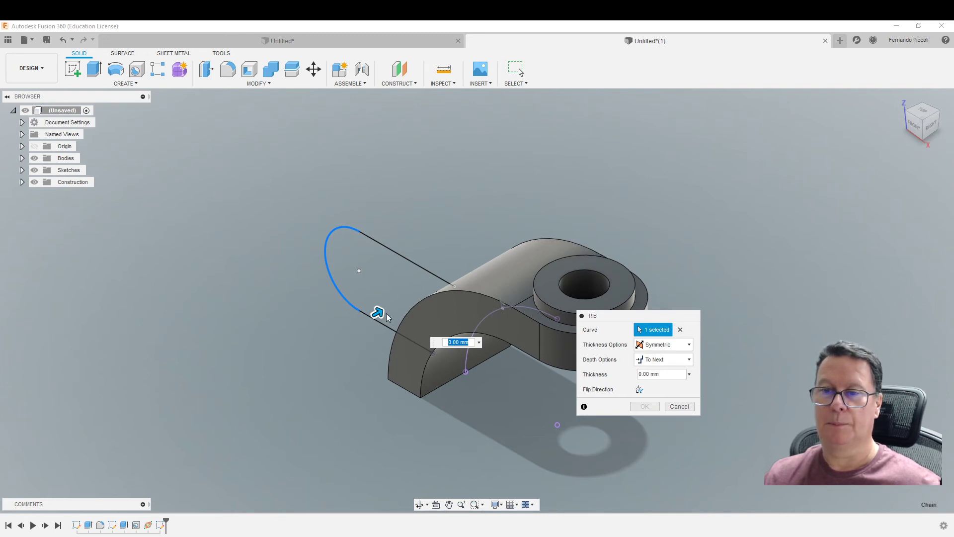
left_click_drag(387, 317, 400, 309)
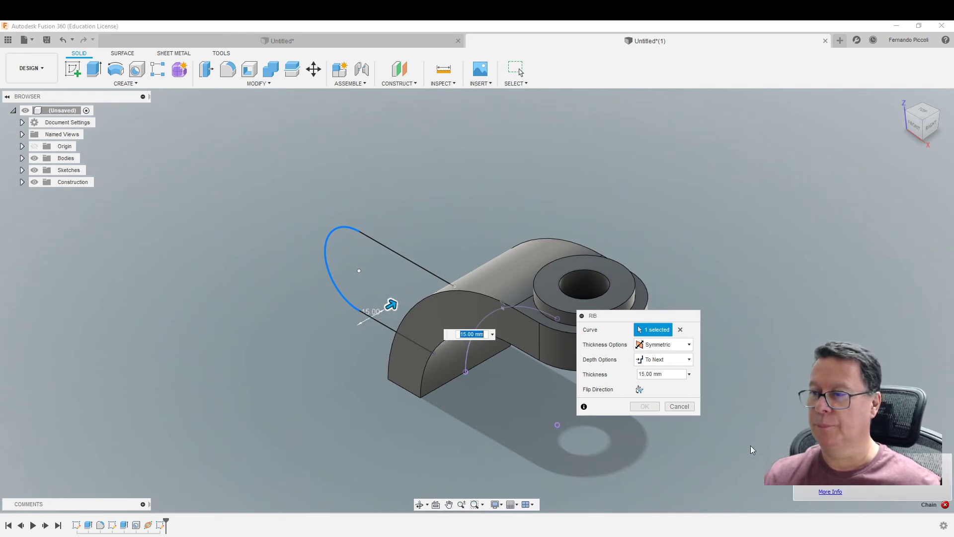
left_click(686, 408)
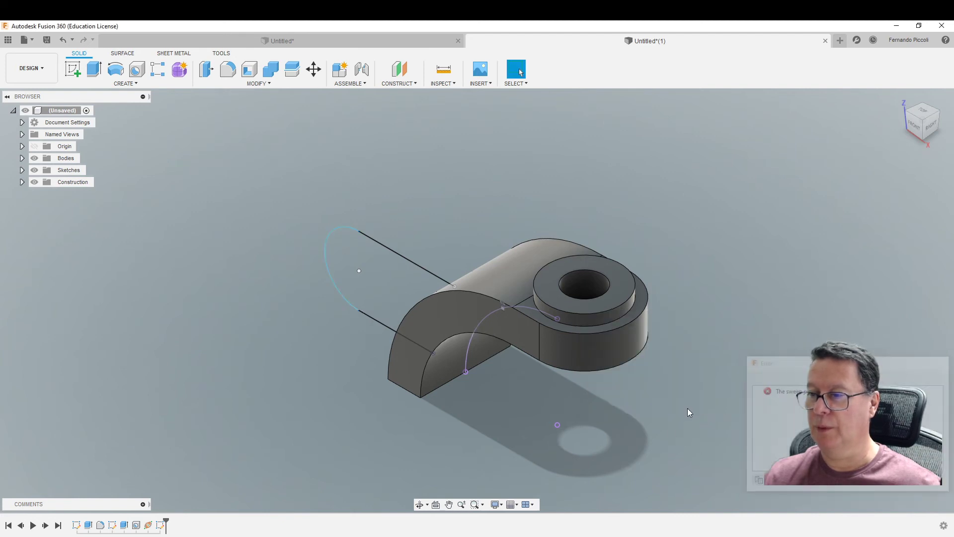
middle_click_drag(521, 431, 314, 432, "shift")
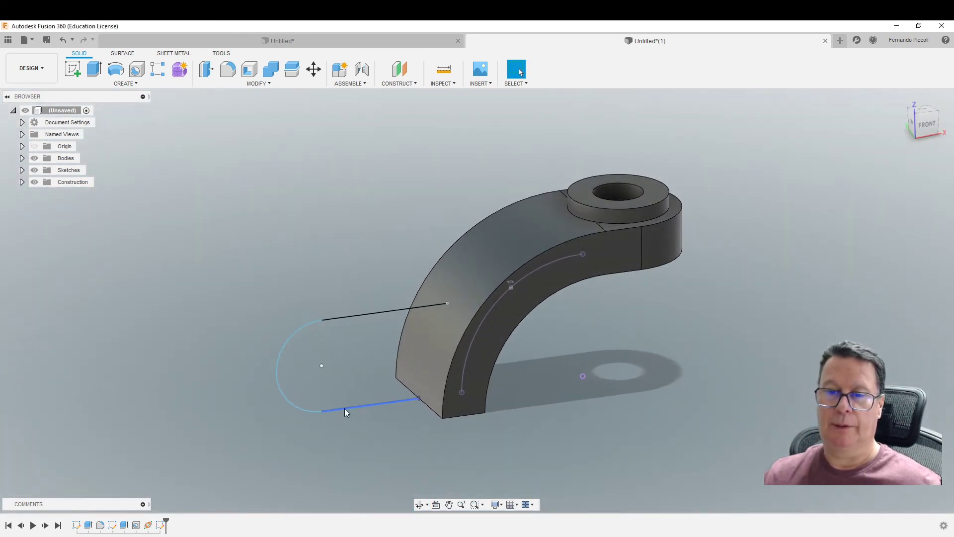
left_click(345, 407)
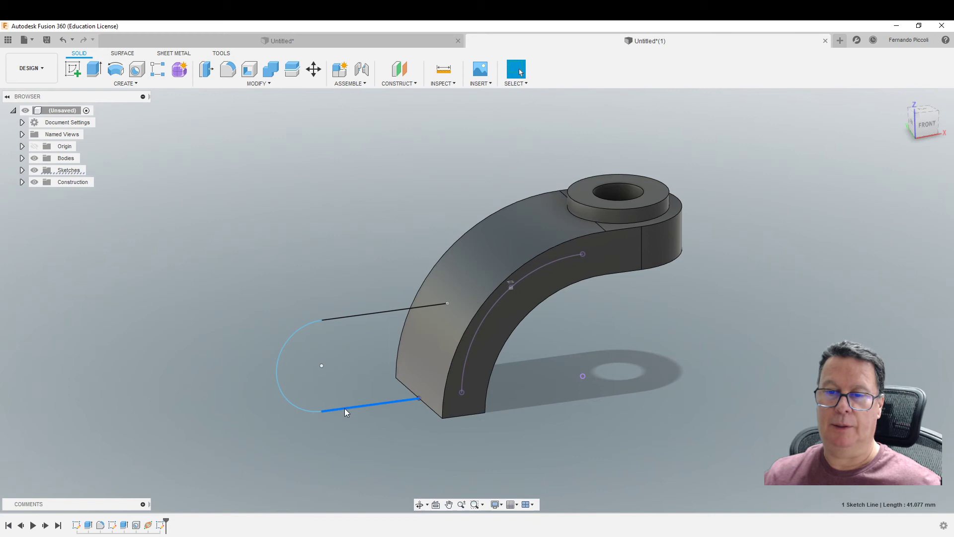
Reopen the tab sketch and delete its top and bottom horizontal lines.
left_click(350, 316, "shift")
left_click(380, 443)
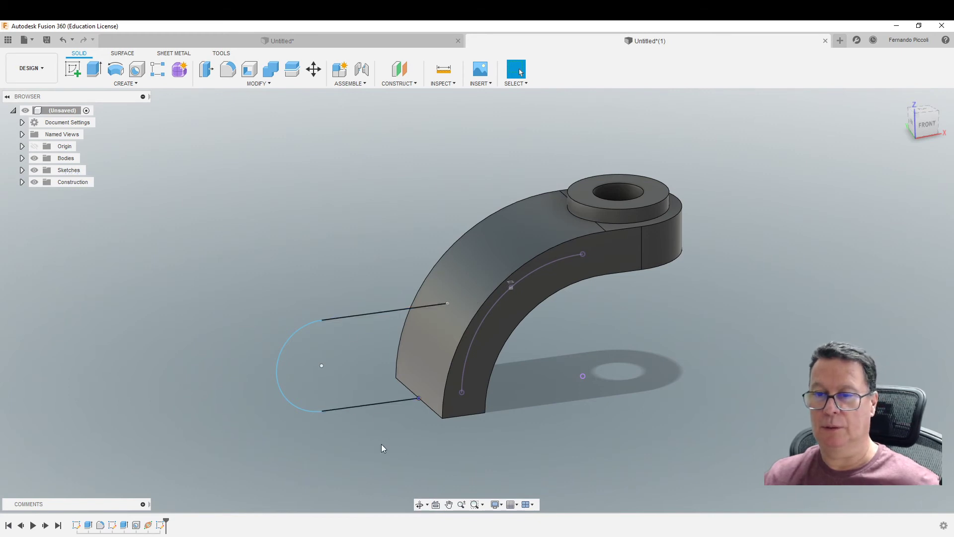
right_click(315, 320)
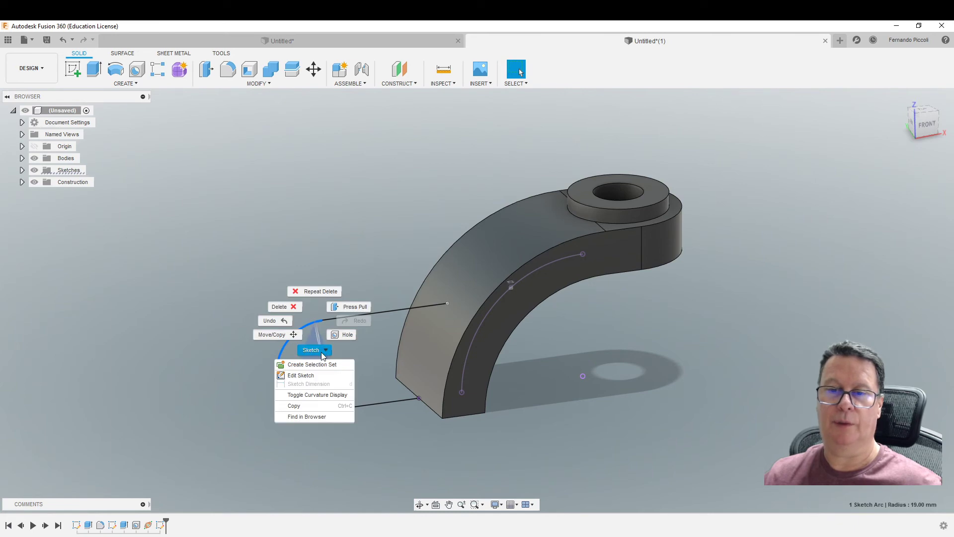
left_click(317, 376)
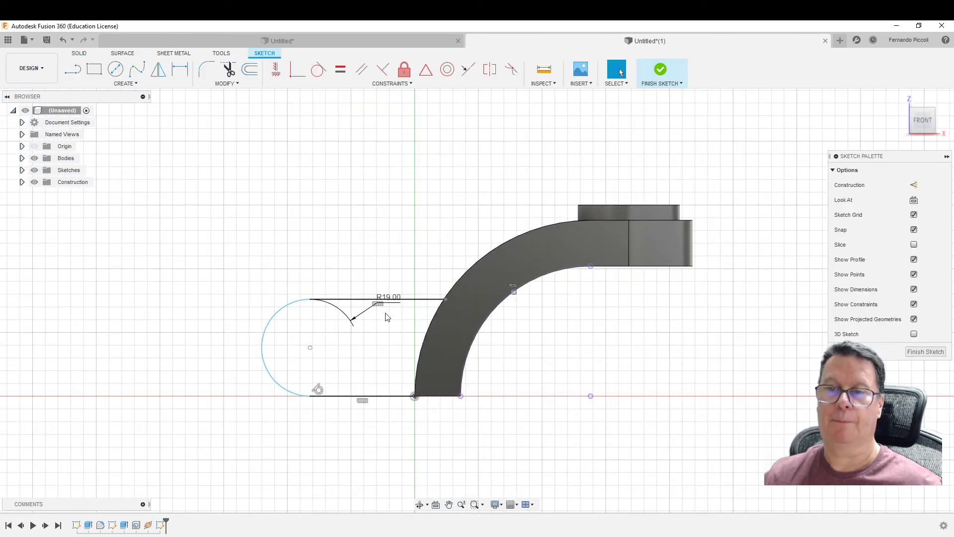
left_click(404, 299)
key("Delete")
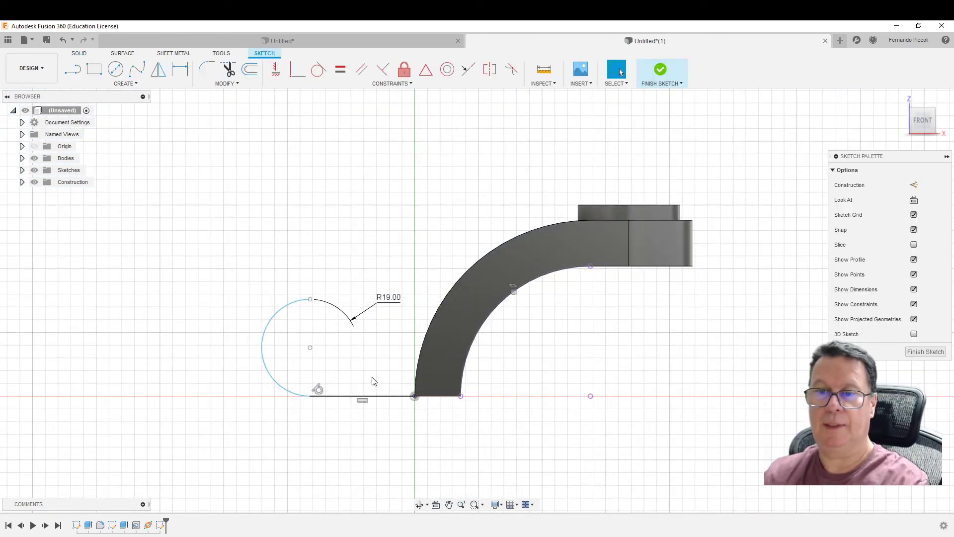
left_click(370, 396)
key("Delete")
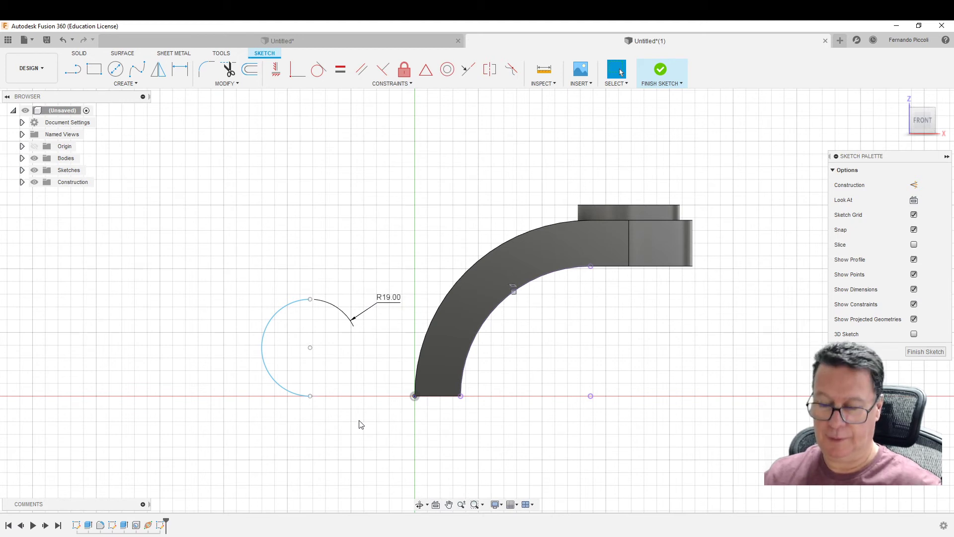
Redraw the bottom and top tab lines from the R19 arc ends to the bracket.
key("l")
left_click(310, 396)
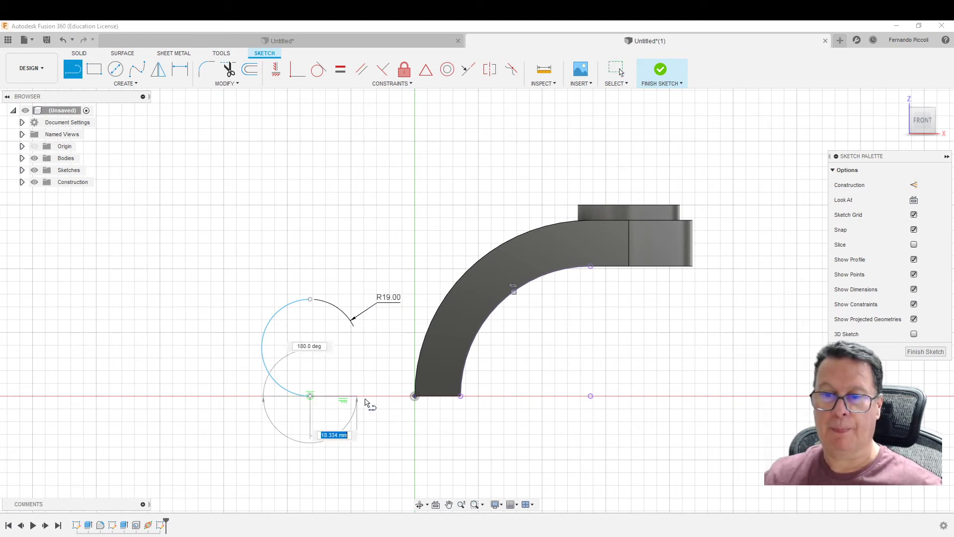
left_click(414, 396)
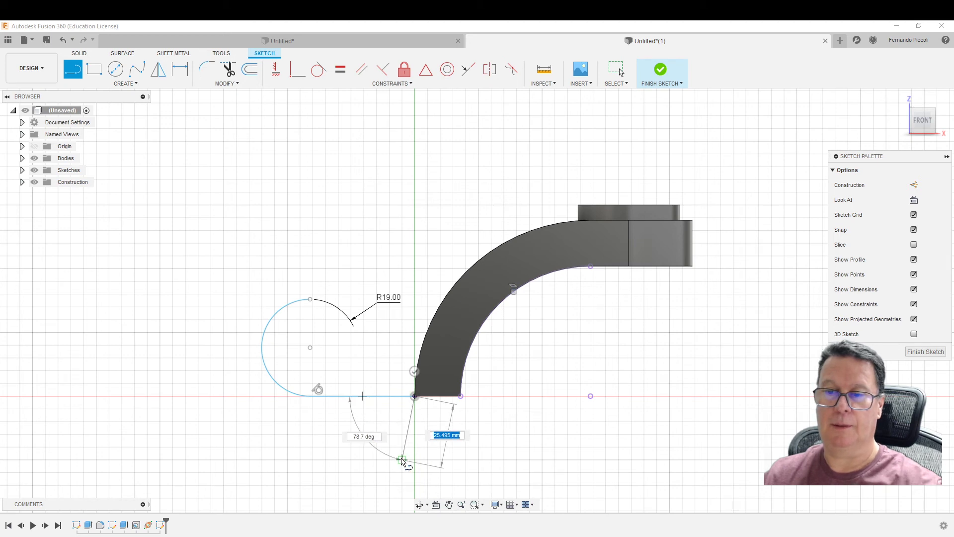
key("Escape")
key("l")
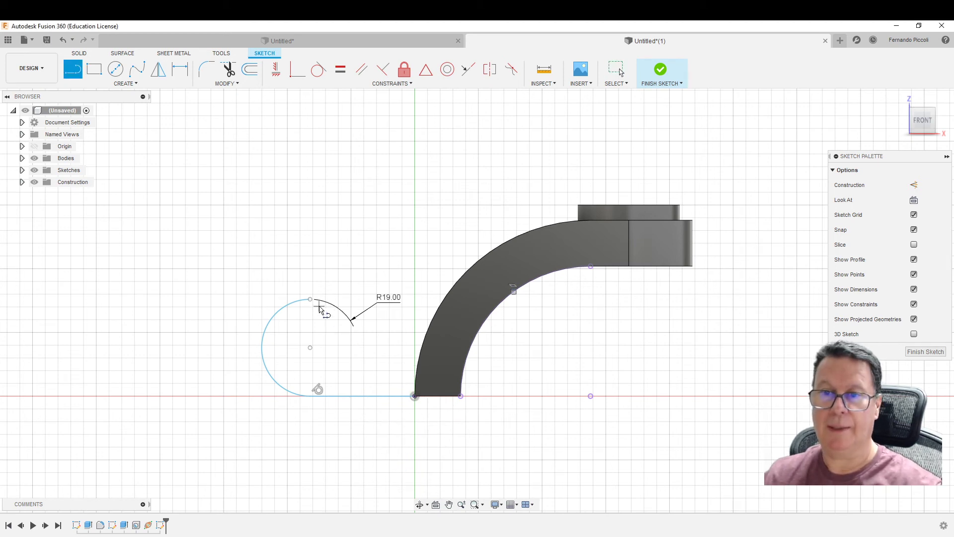
left_click(310, 299)
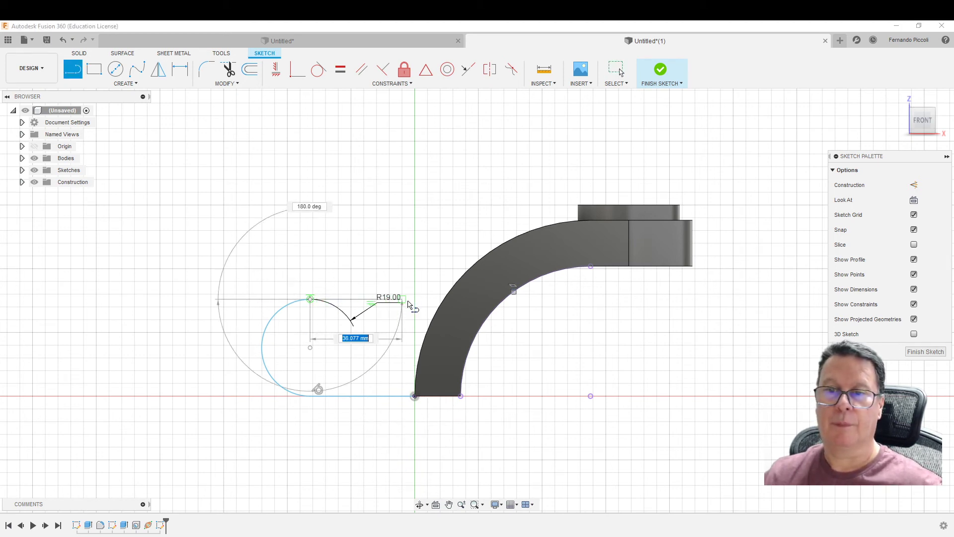
left_click(446, 299)
key("Escape")
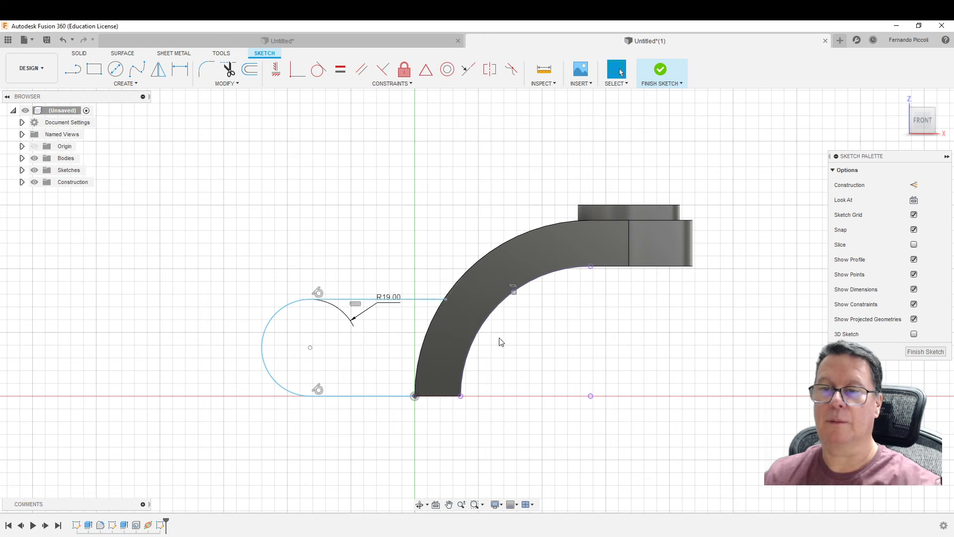
Select the tab outline's arc and both lines, then finish the sketch.
left_click(287, 308)
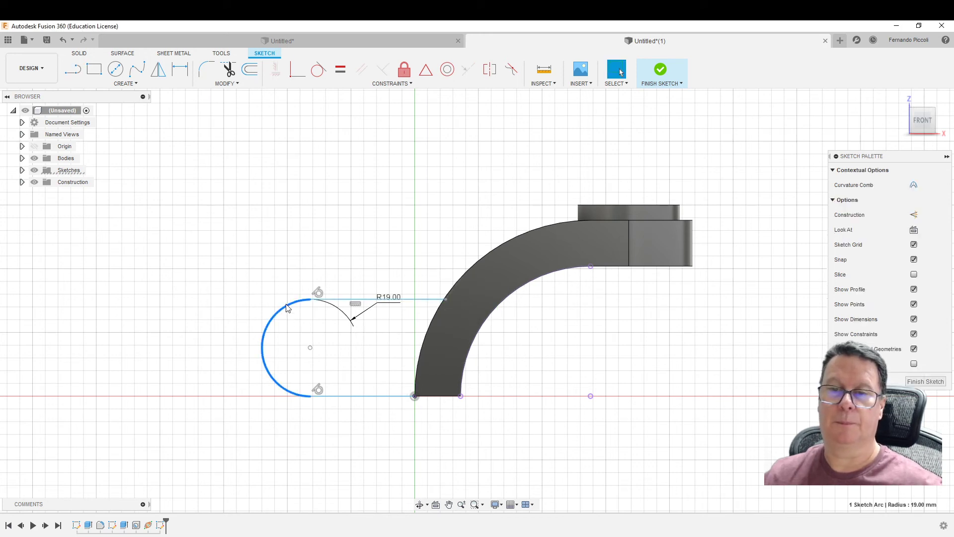
left_click(339, 300)
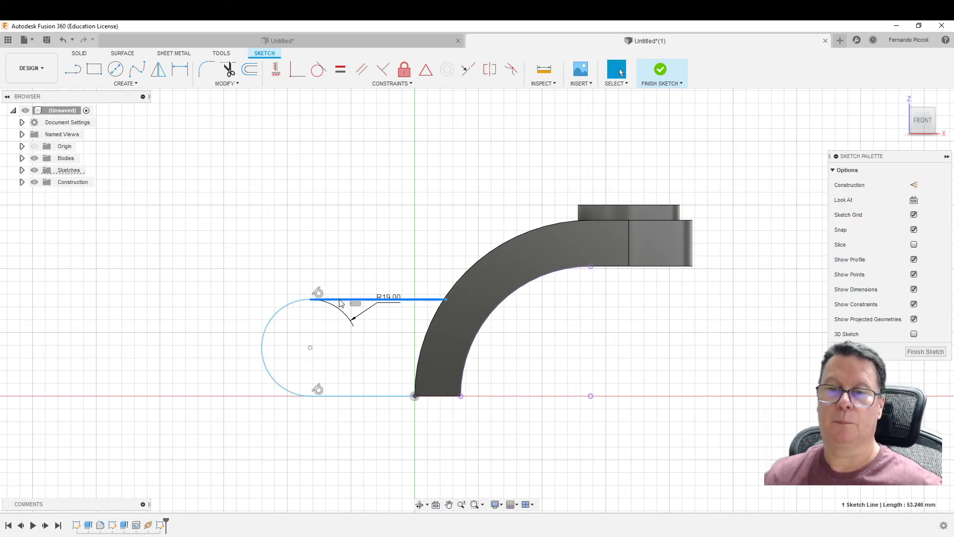
left_click(301, 305, "shift")
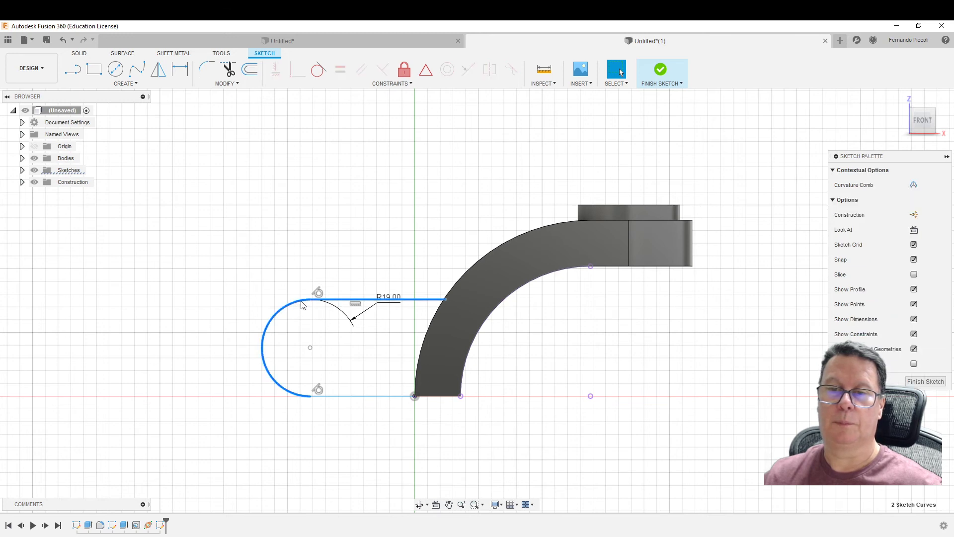
left_click(340, 397, "shift")
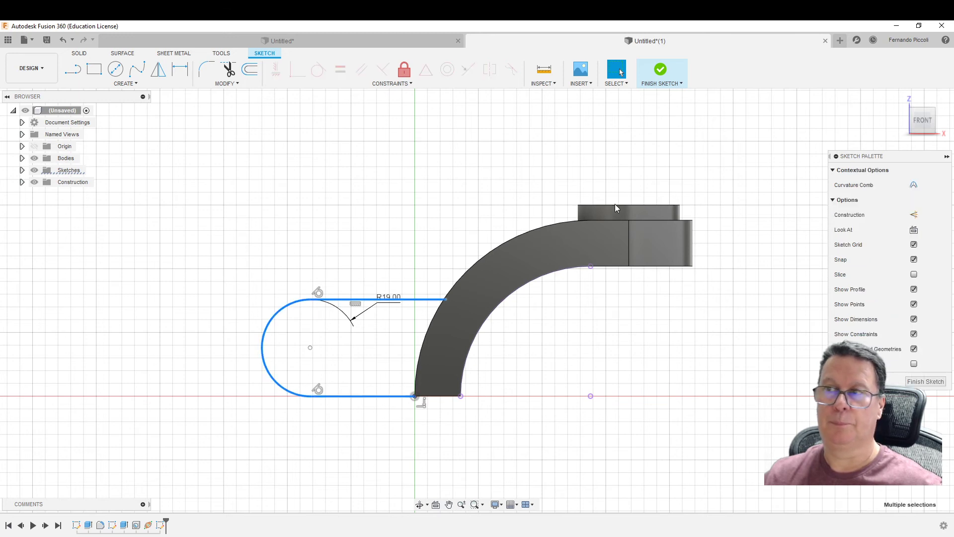
left_click(661, 74)
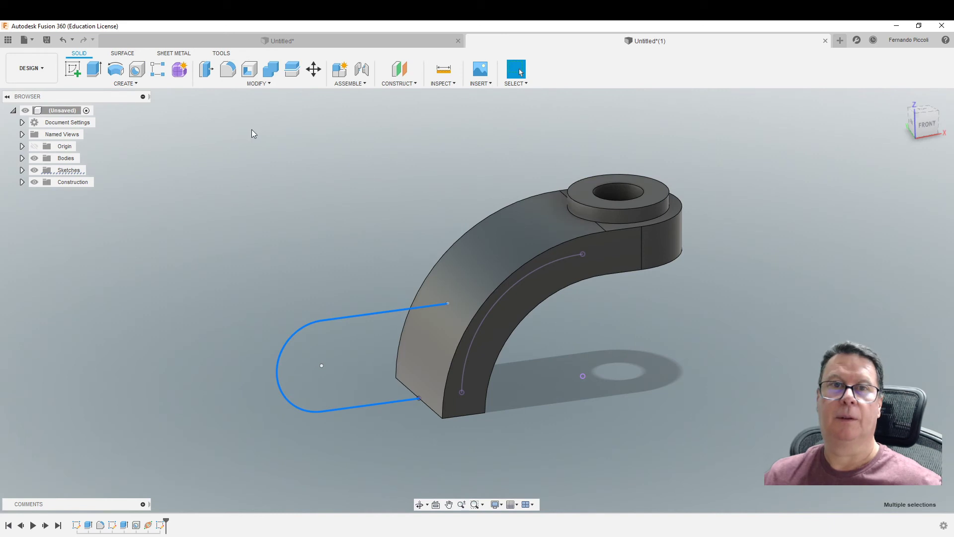
Try a 25 mm Rib on the tab outline, then dismiss the error and cancel it.
left_click(116, 84)
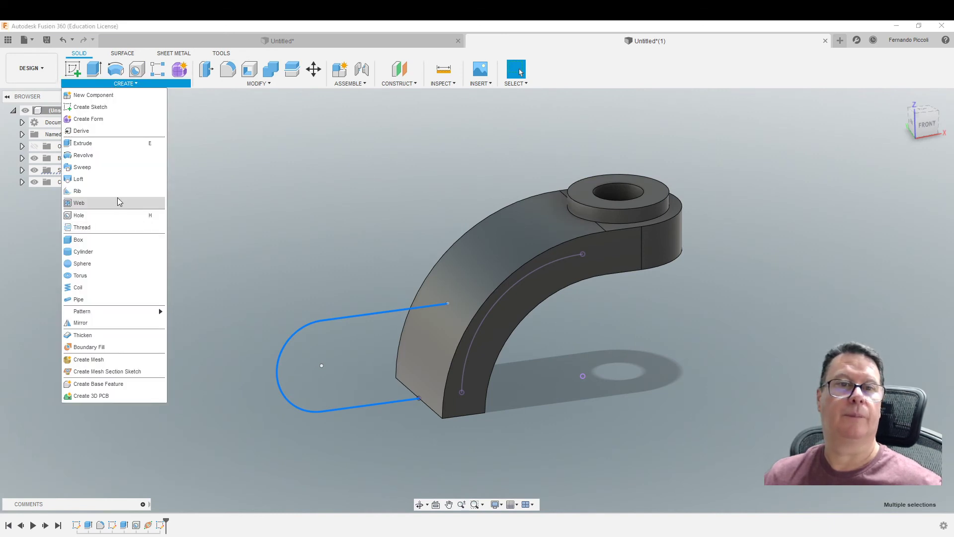
left_click(112, 191)
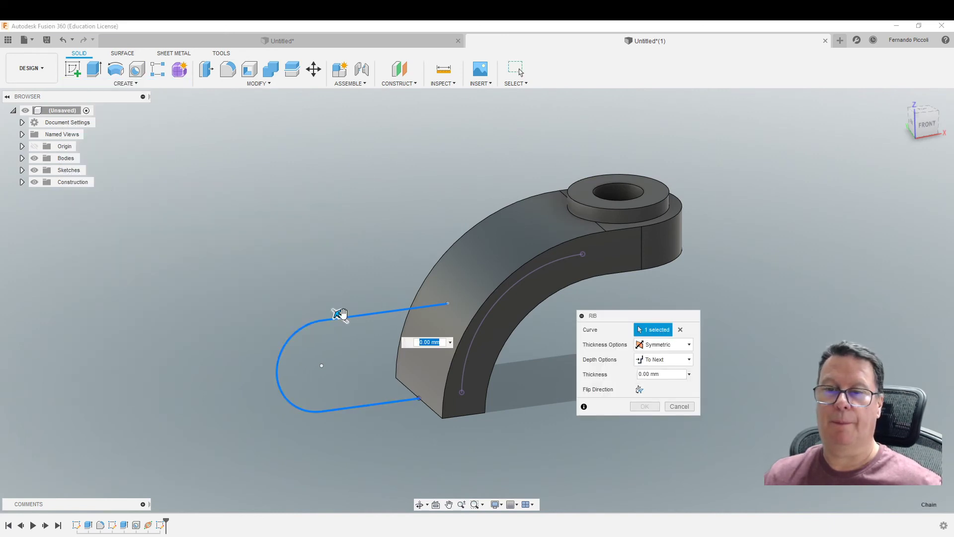
left_click_drag(337, 313, 326, 304)
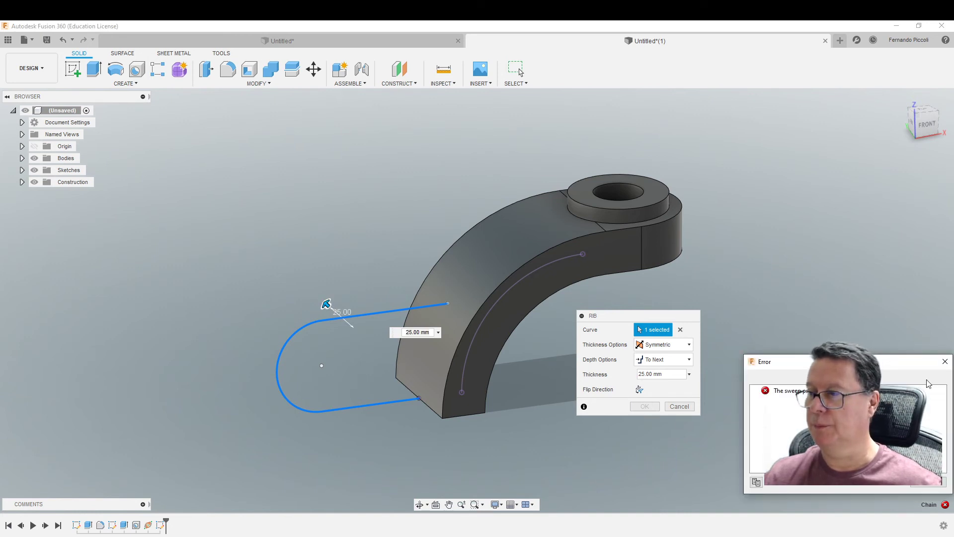
left_click(945, 362)
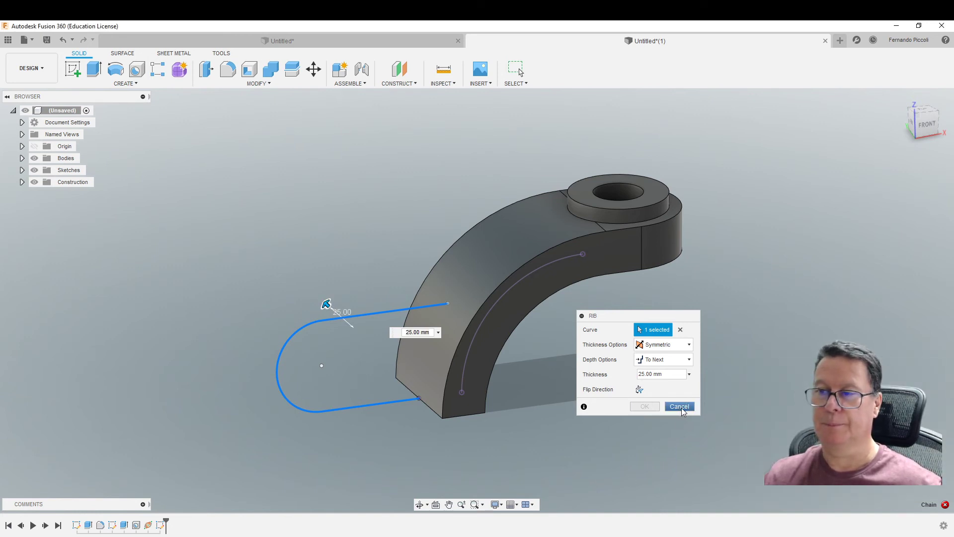
left_click(680, 406)
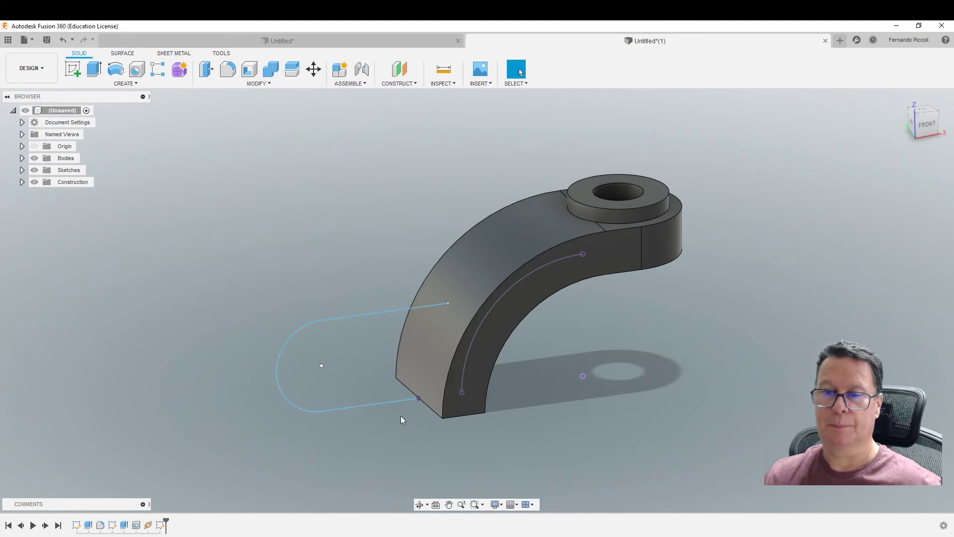
Reopen the slot sketch for editing and select its top line.
left_click(389, 404)
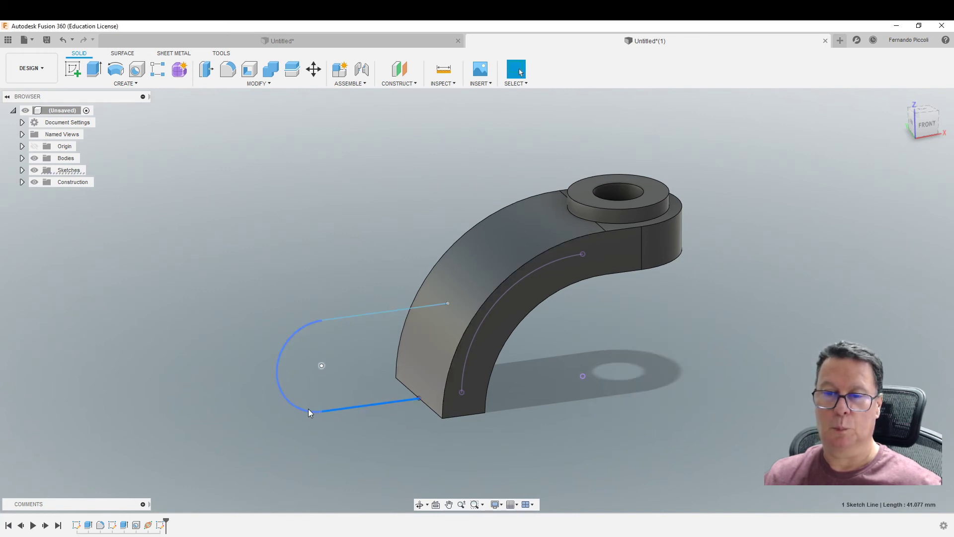
left_click(372, 314)
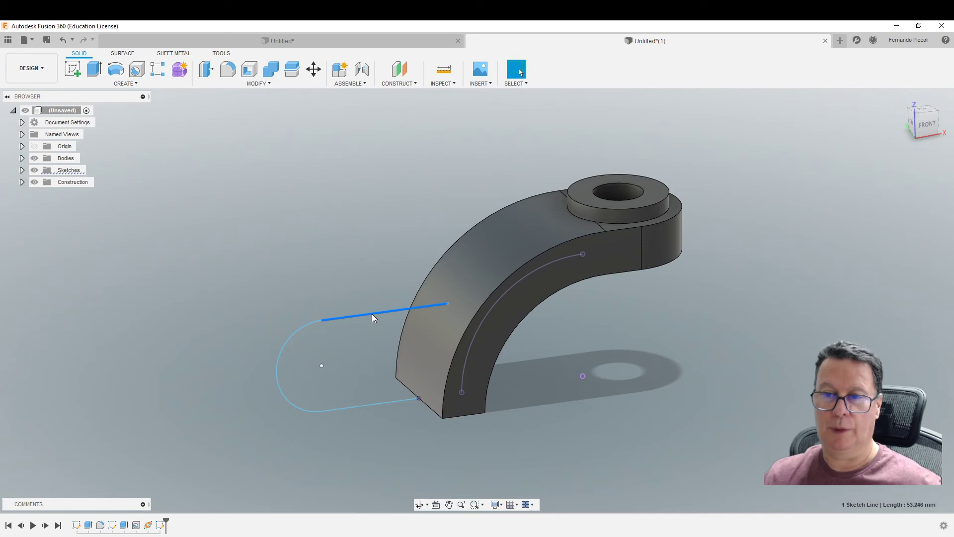
right_click(373, 315)
left_click(363, 369)
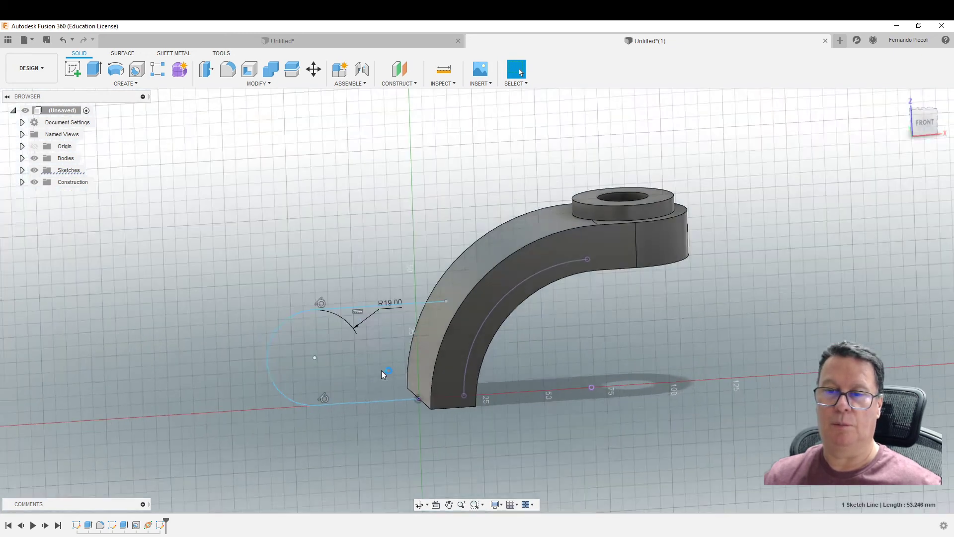
left_click(329, 301)
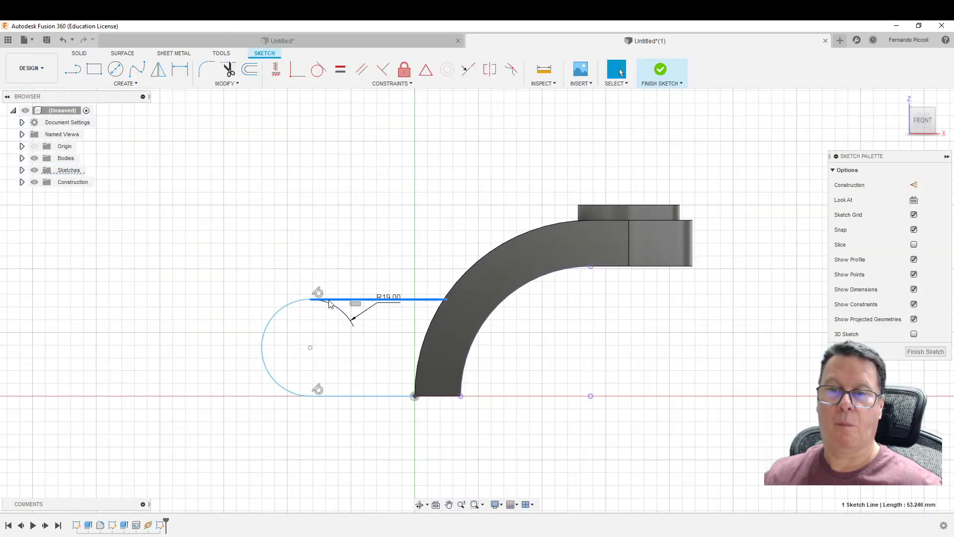
left_click(310, 300)
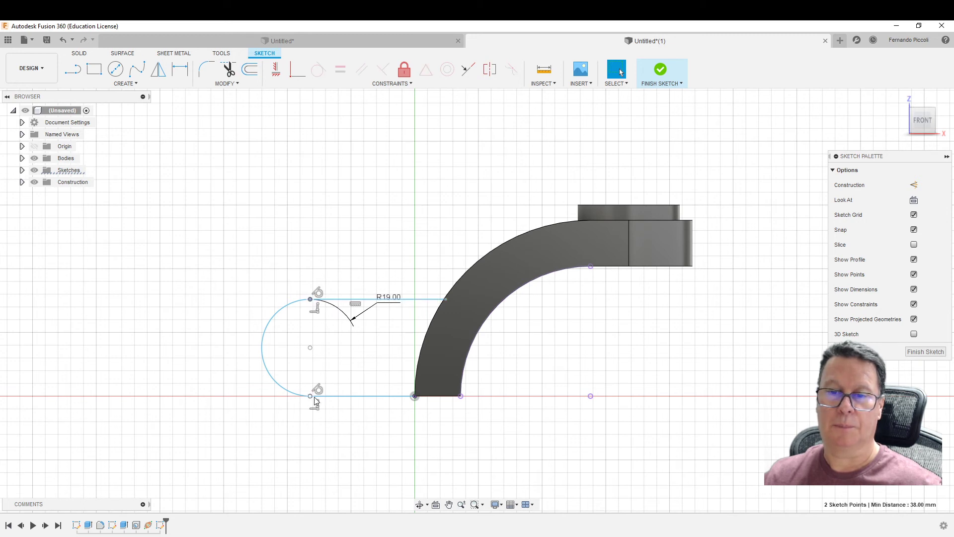
Make the top line's right endpoint coincident with the bracket's outer arc, then finish the sketch.
left_click(441, 300)
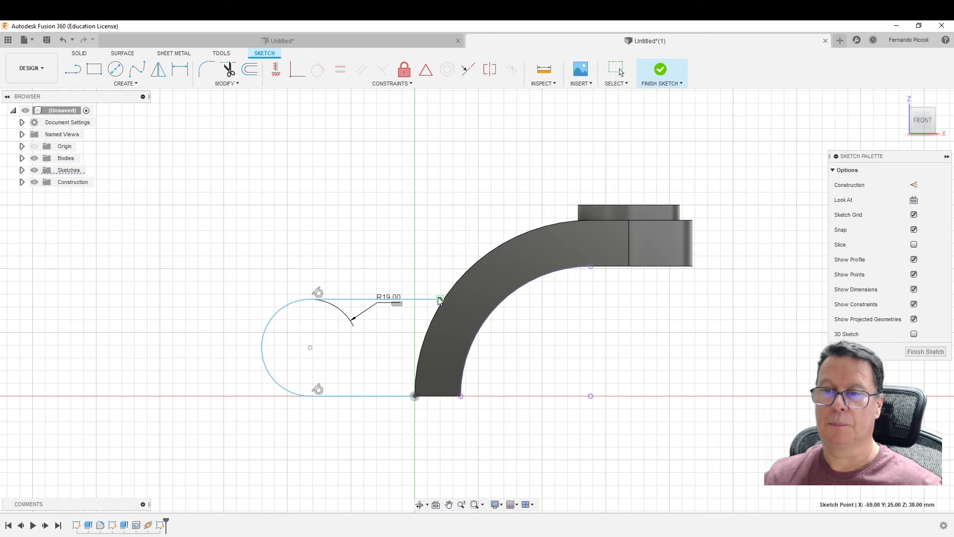
left_click_drag(442, 299, 432, 298)
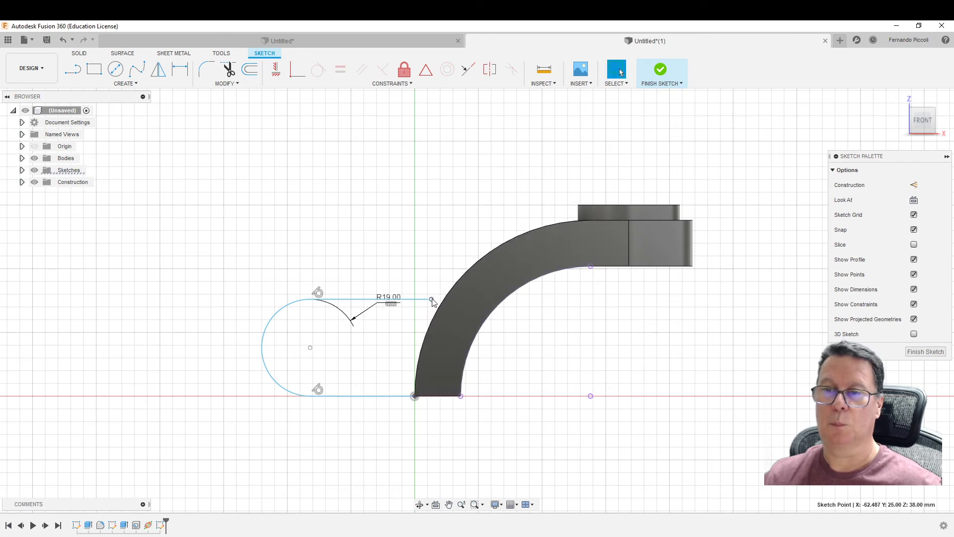
left_click(442, 301, "ctrl")
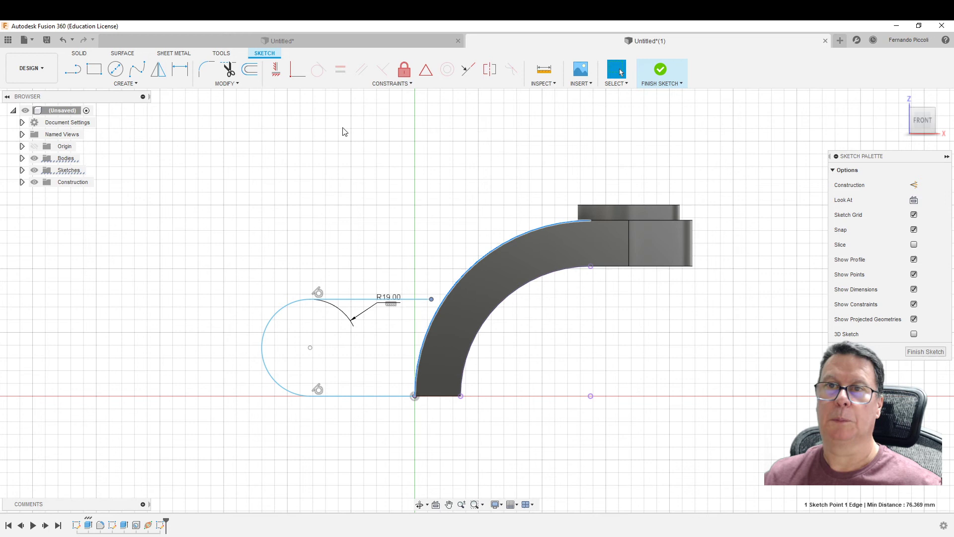
left_click(300, 74)
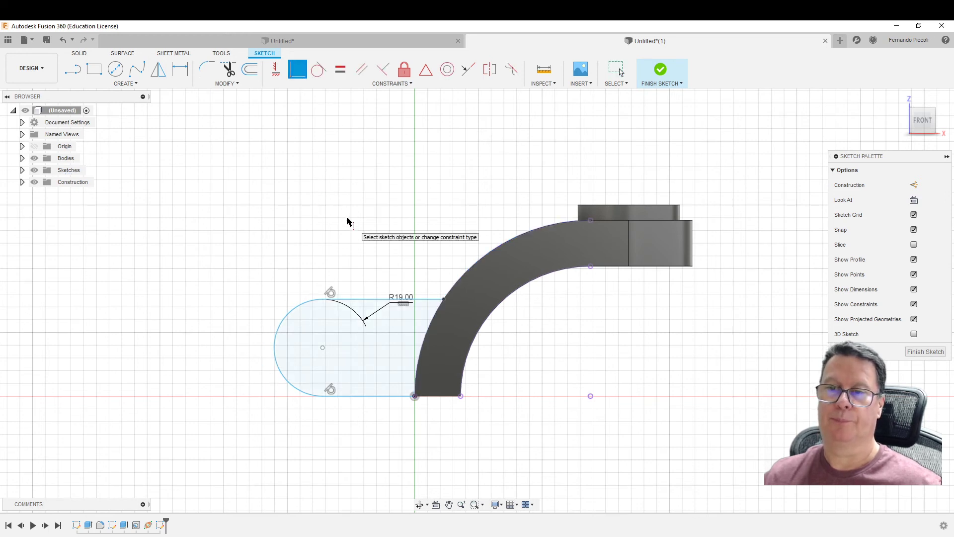
left_click(661, 69)
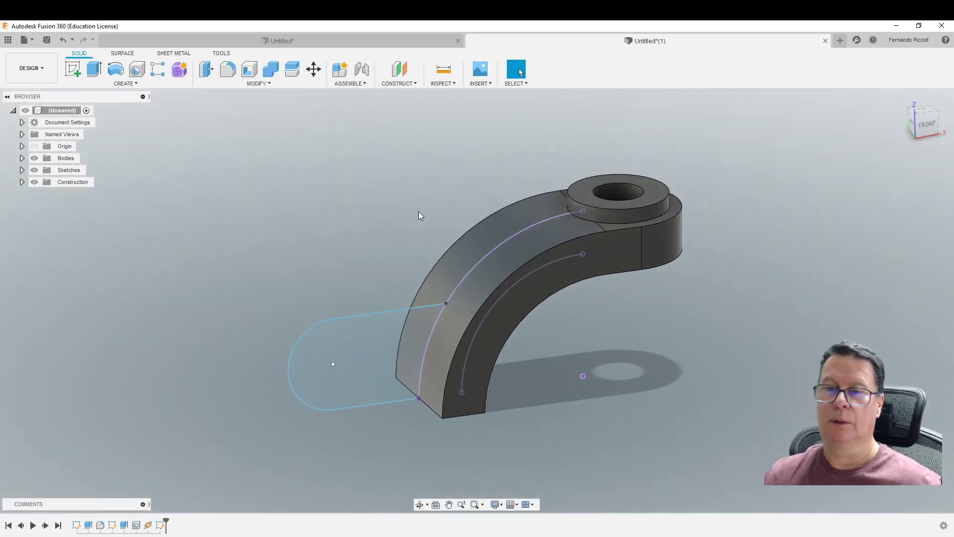
Extrude the rounded slot profile with Symmetric direction, ready to enter its distance.
left_click(369, 348)
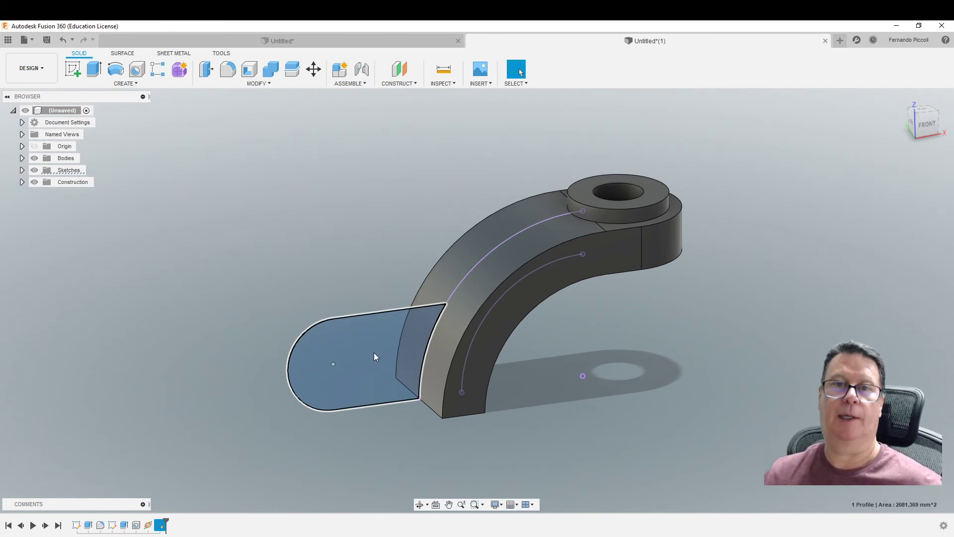
right_click(373, 353)
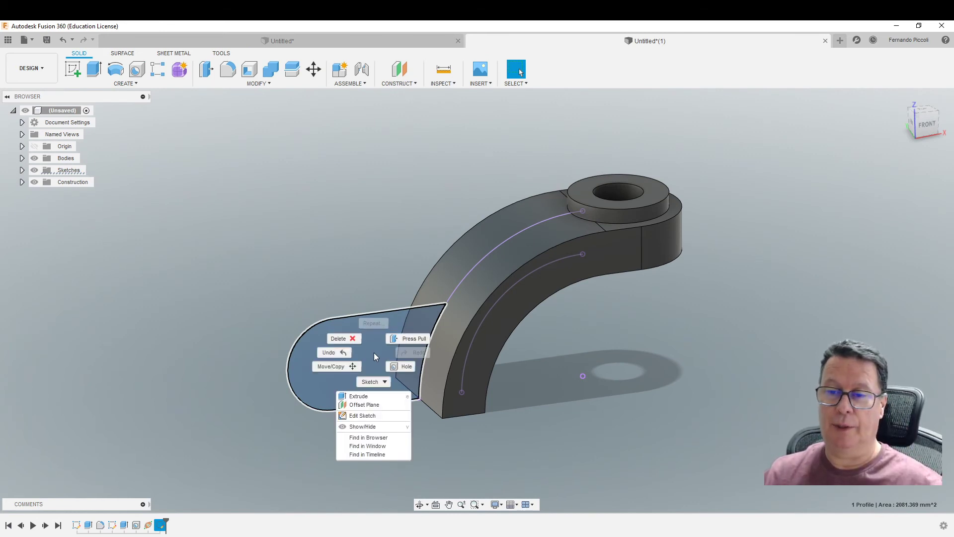
left_click(372, 396)
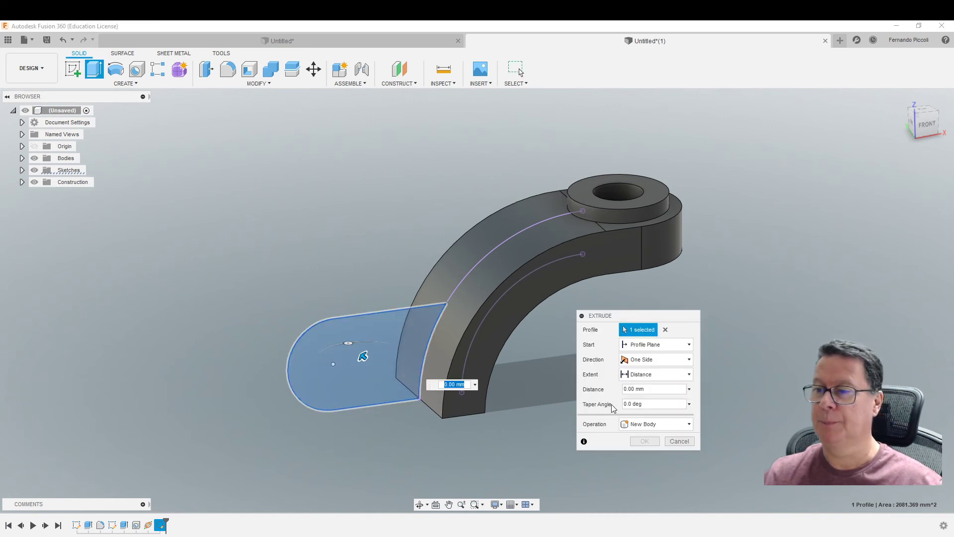
left_click_drag(601, 316, 725, 244)
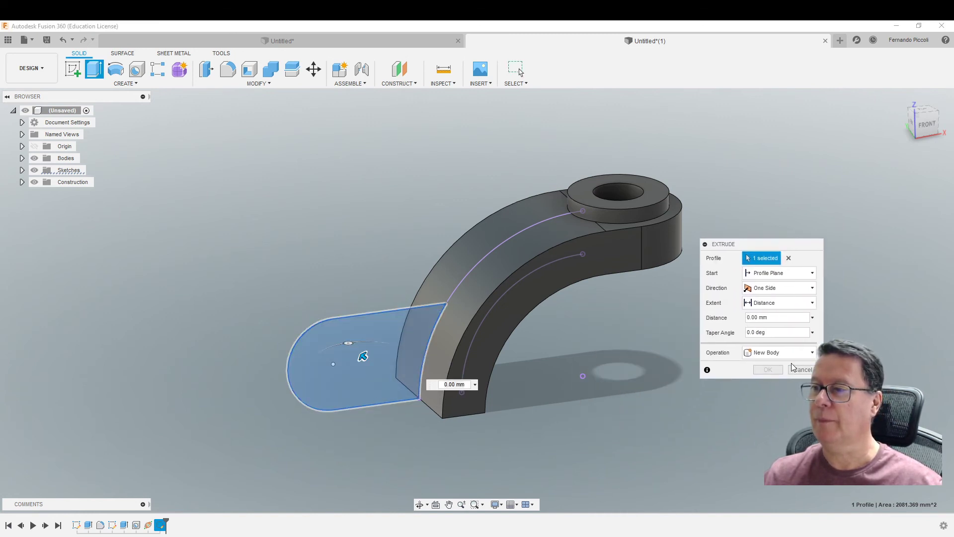
left_click(798, 289)
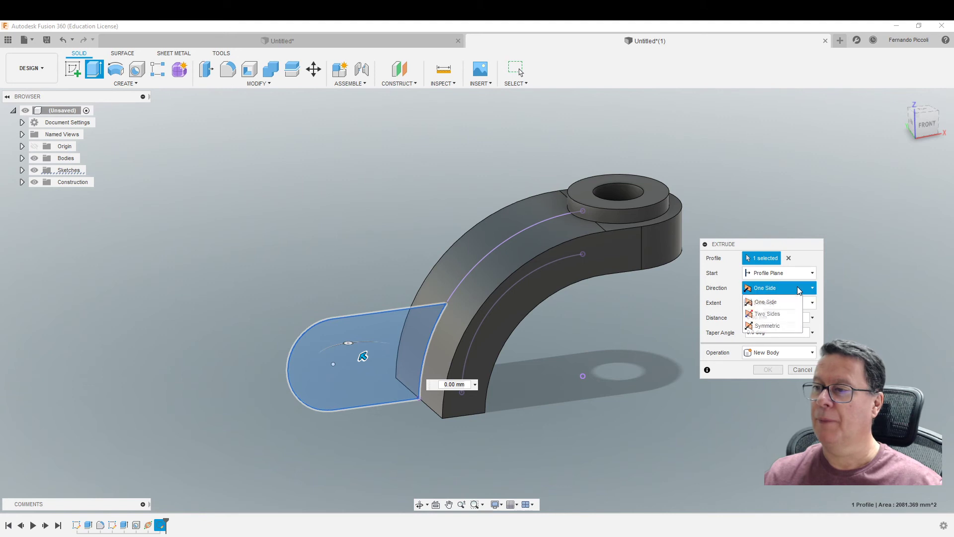
left_click(787, 323)
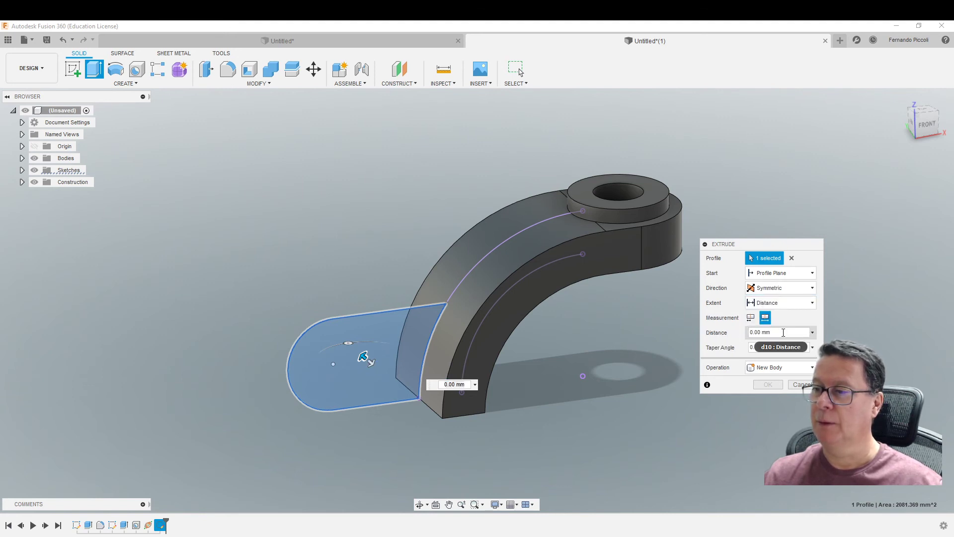
left_click(784, 332)
Finish the symmetric tab extrusion at 38 mm thickness.
type("38")
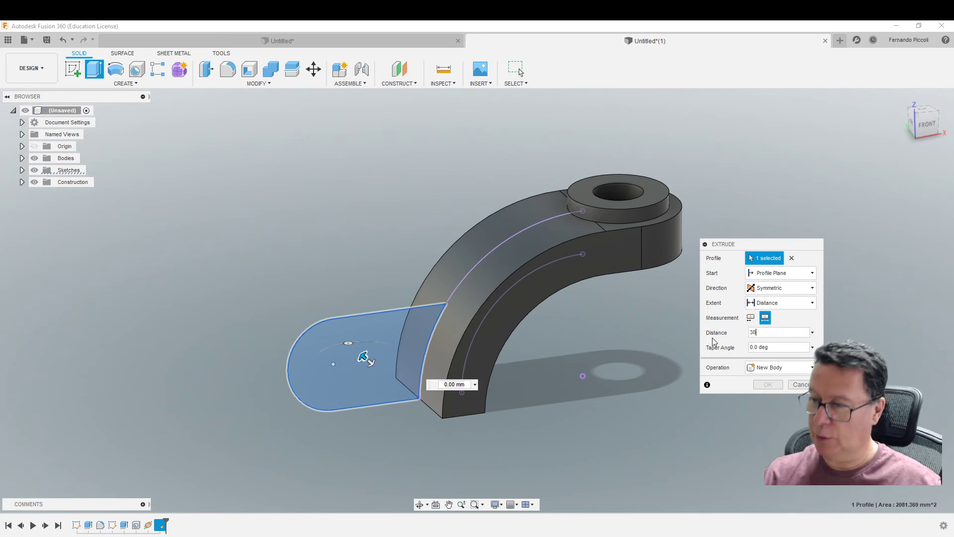
left_click(774, 386)
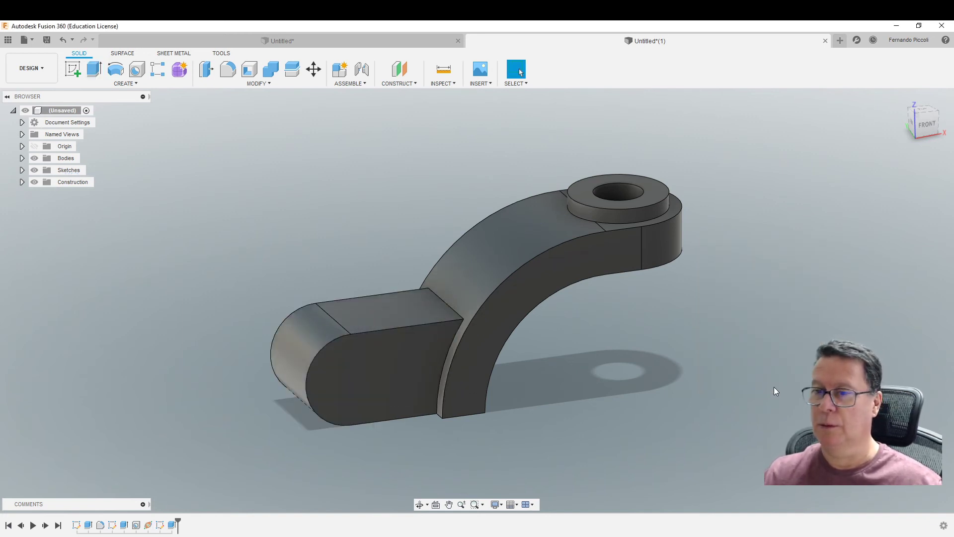
middle_click_drag(651, 419, 686, 382)
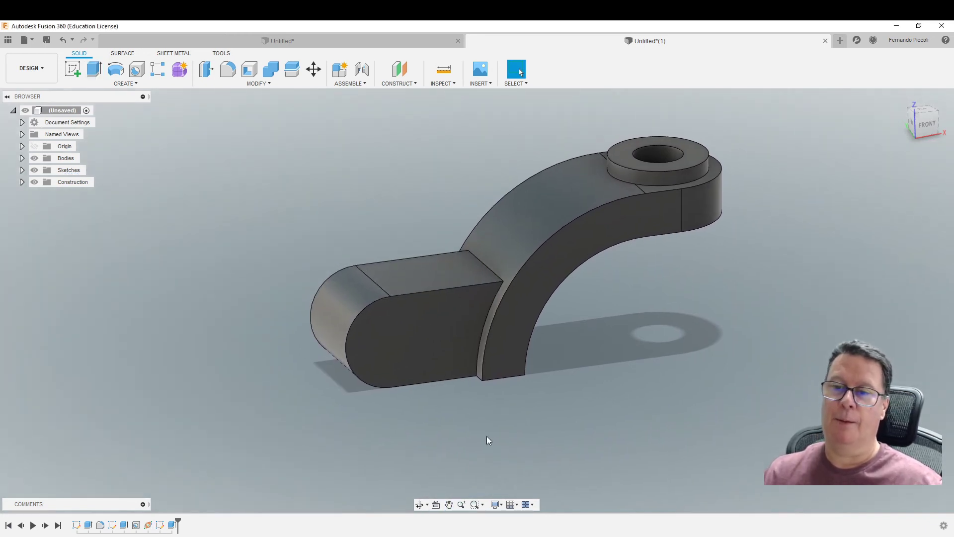
Start a hole on the tab's flat front face.
left_click(399, 347)
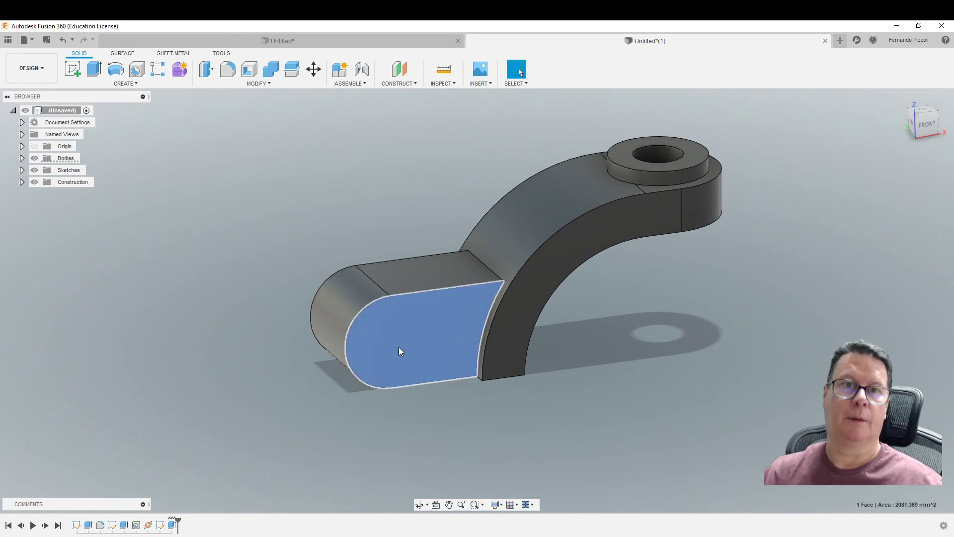
left_click(125, 83)
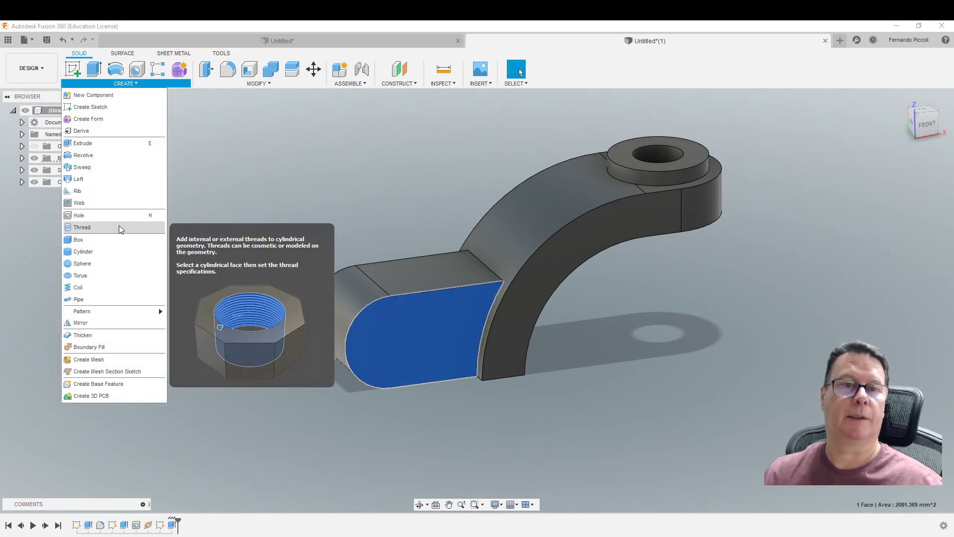
left_click(105, 216)
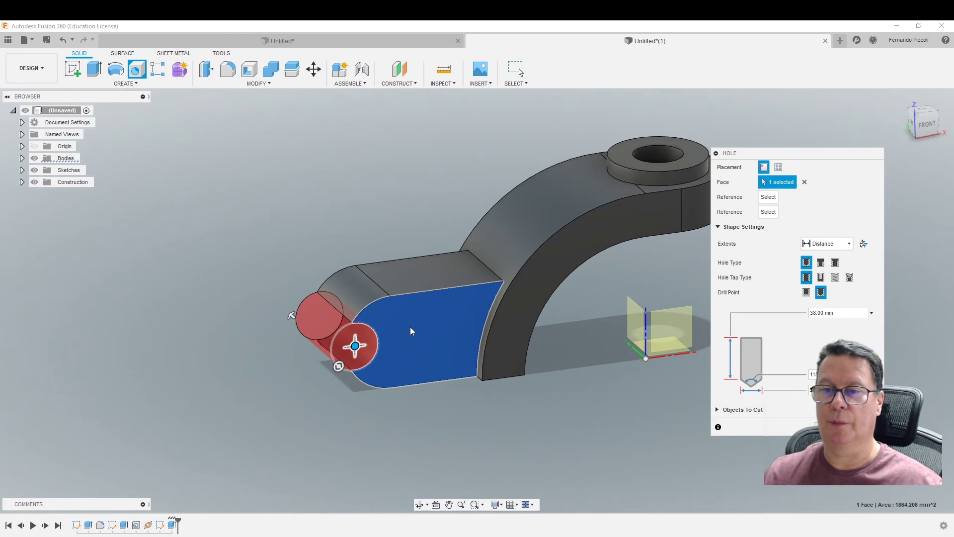
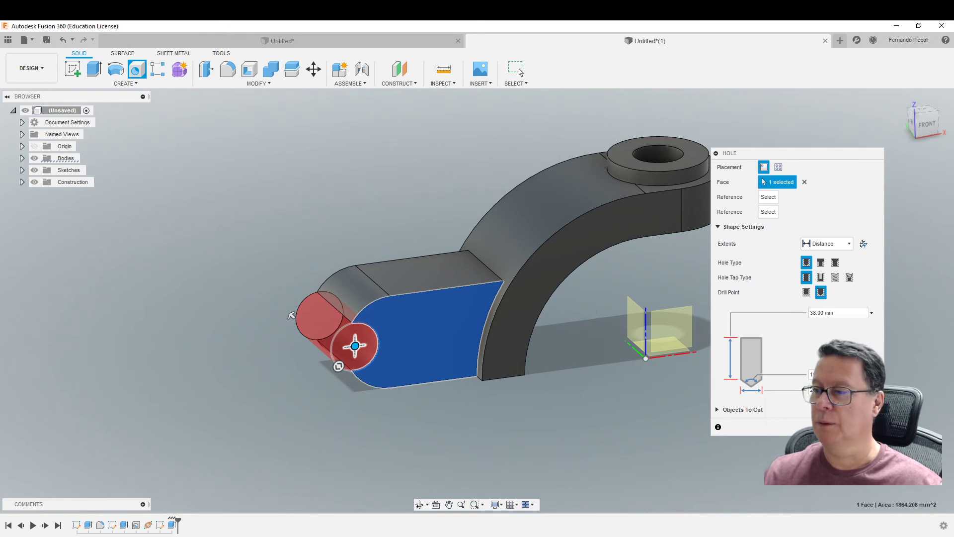
Cancel the pending hole and back out of a sketch accidentally started on the tab face.
key("Escape")
left_click(407, 359)
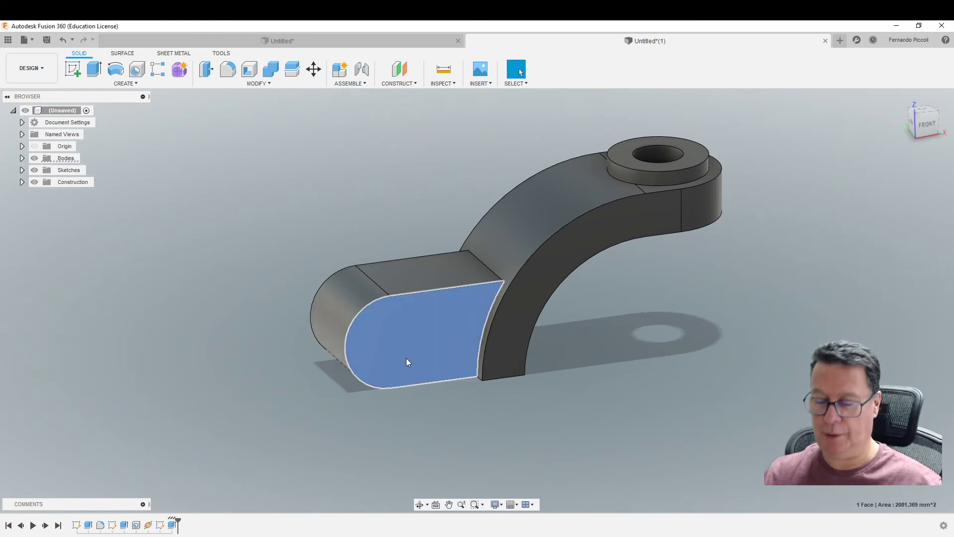
key("s")
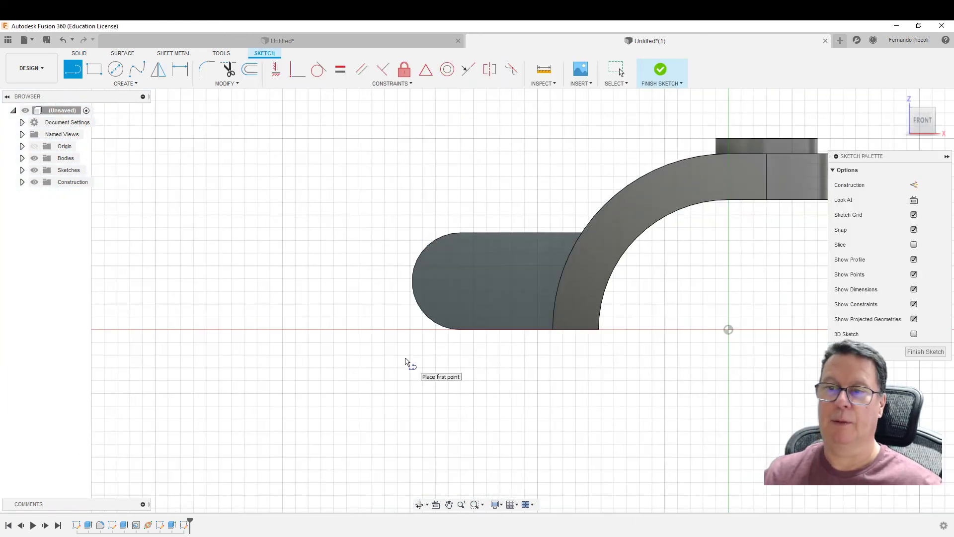
left_click(125, 84)
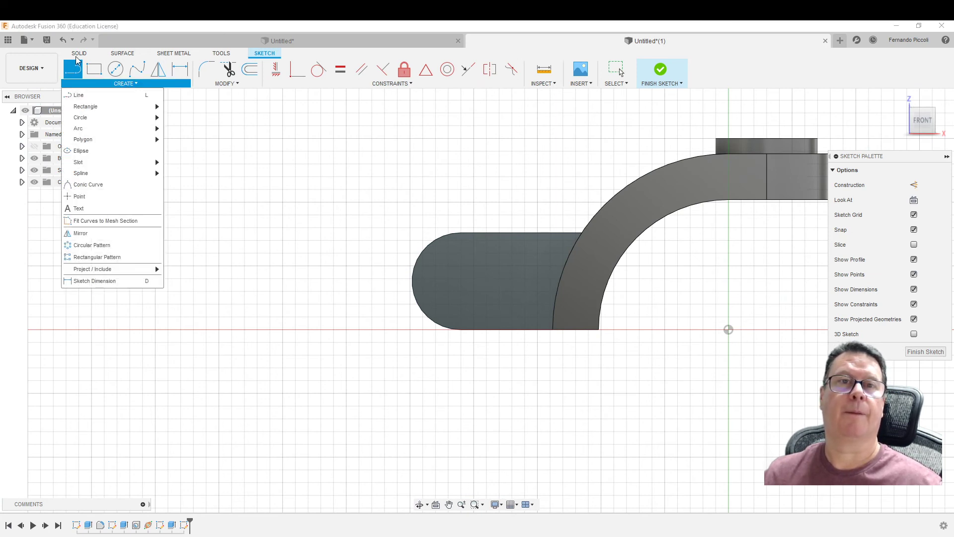
left_click(79, 53)
left_click(131, 85)
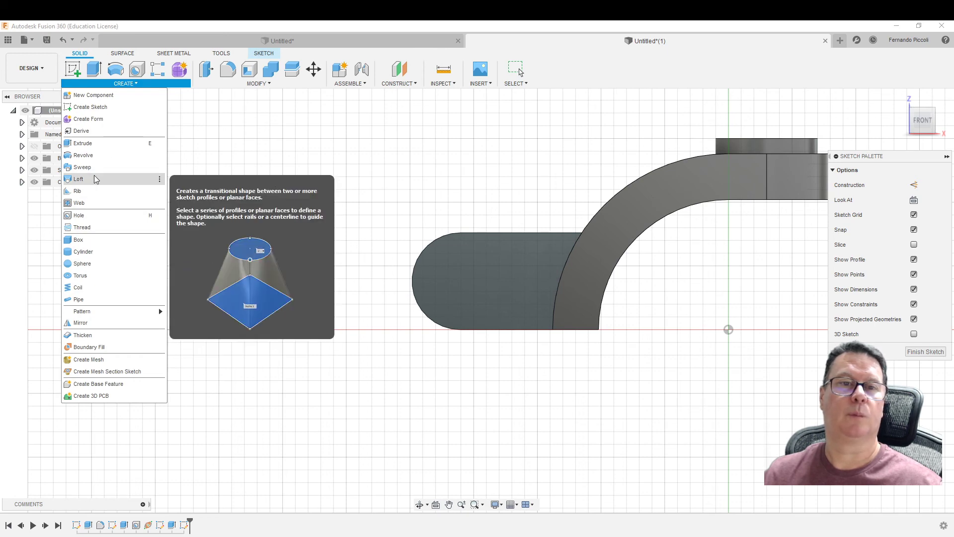
left_click(94, 215)
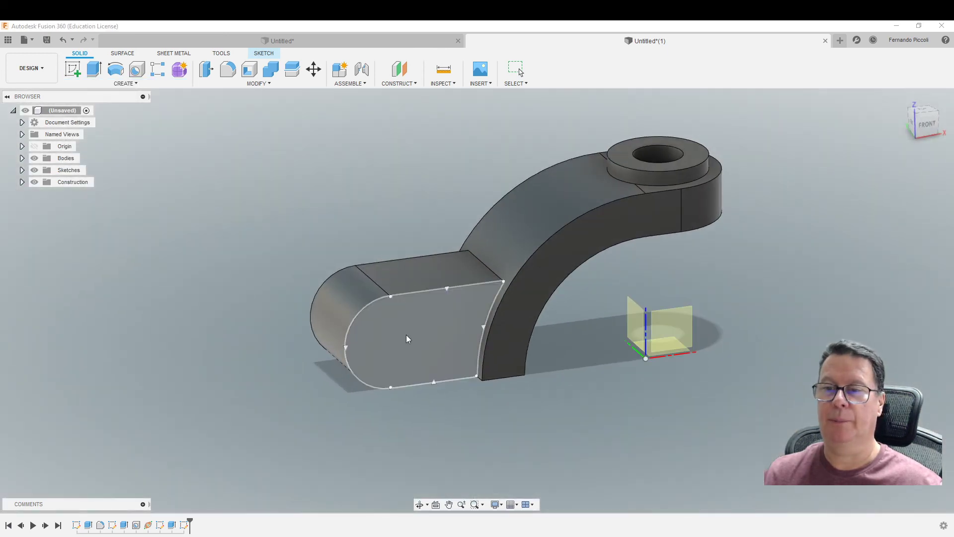
Drill a through hole in the rounded end of the flat tab.
key("h")
left_click(399, 338)
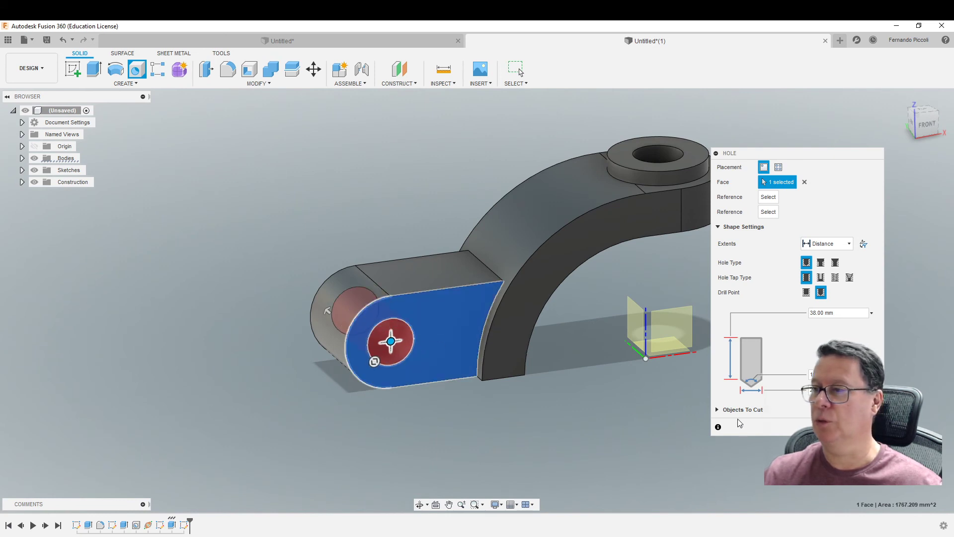
key("Return")
mouse_move(515, 450)
middle_mouse_down("shift")
mouse_move(667, 397)
mouse_move(647, 420)
mouse_move(520, 430)
mouse_move(515, 443)
middle_mouse_up("shift")
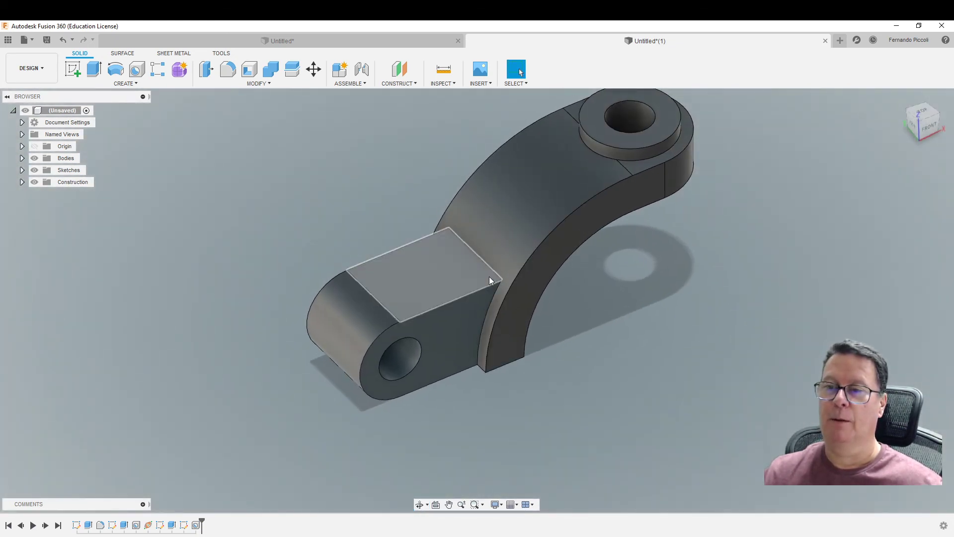
Add a construction plane along the tab-to-arm edge at distance 0.5.
left_click(399, 81)
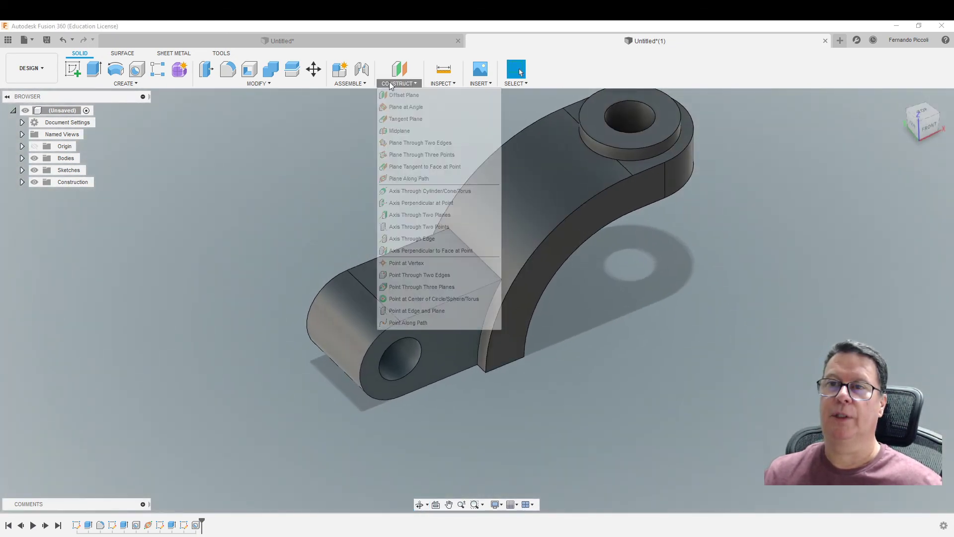
left_click(416, 179)
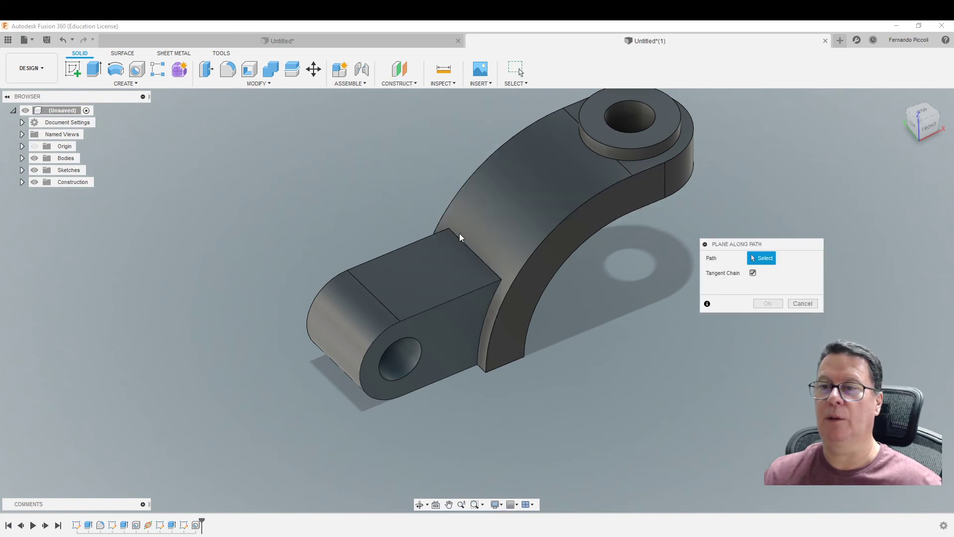
left_click(466, 243)
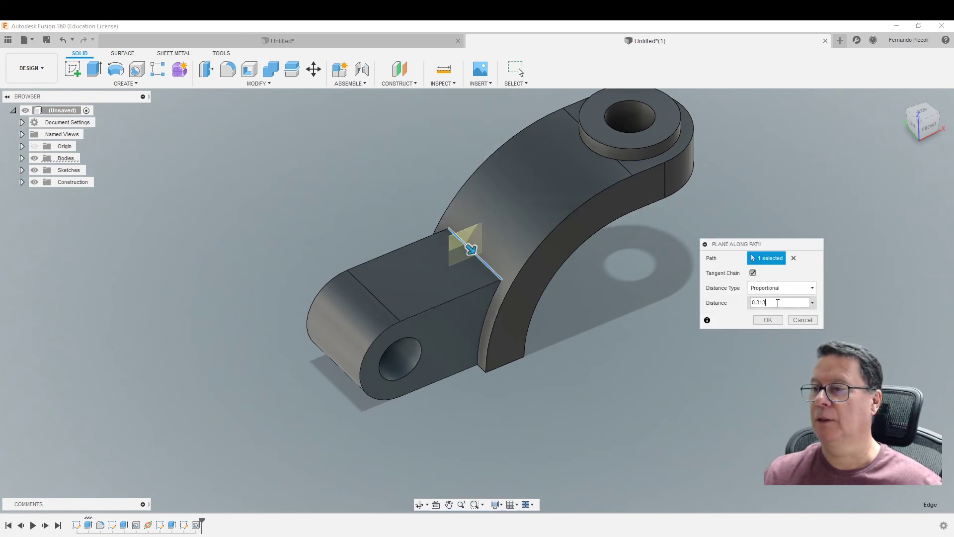
left_click_drag(776, 302, 709, 301)
type("0.50")
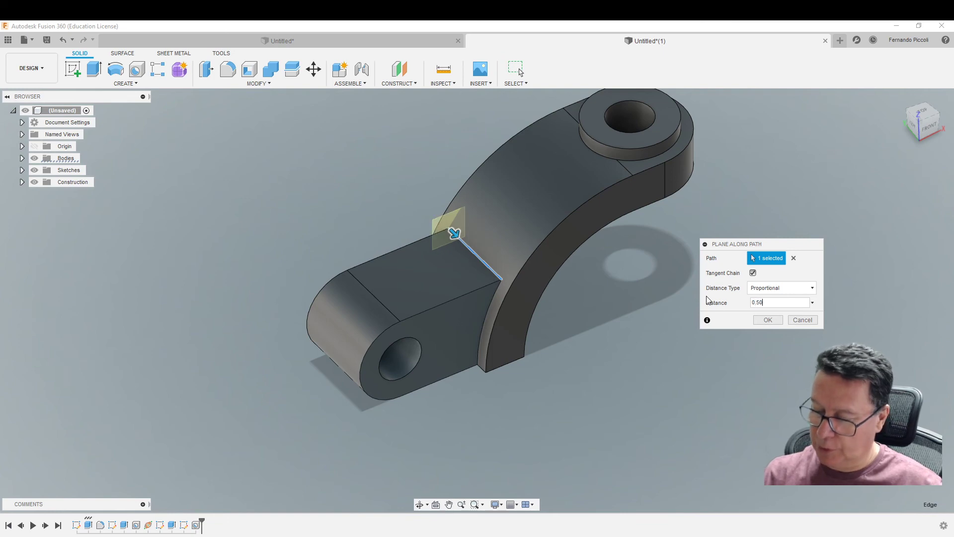
type("5")
key("Return")
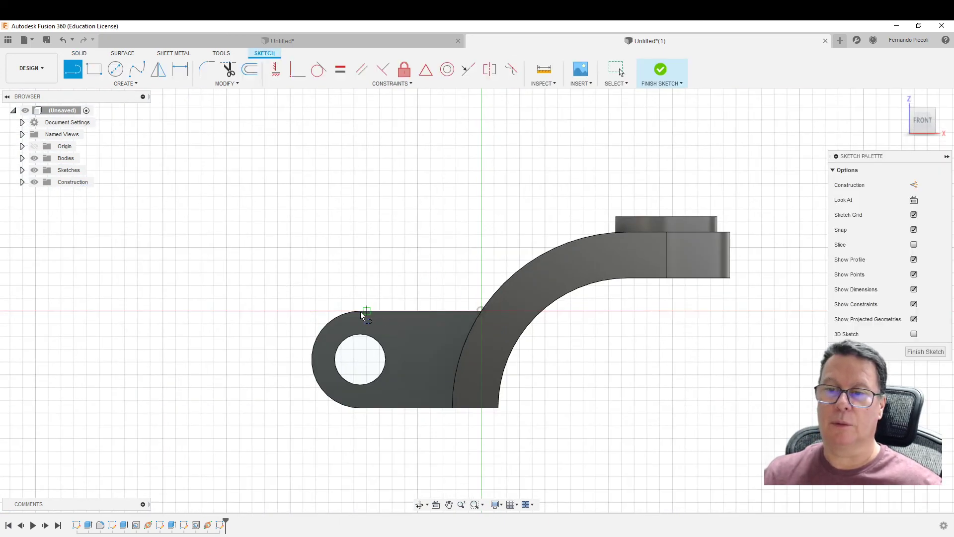
Draw a diagonal line from the tab's top edge to the curved arm, tangent to the arc.
left_click(380, 313)
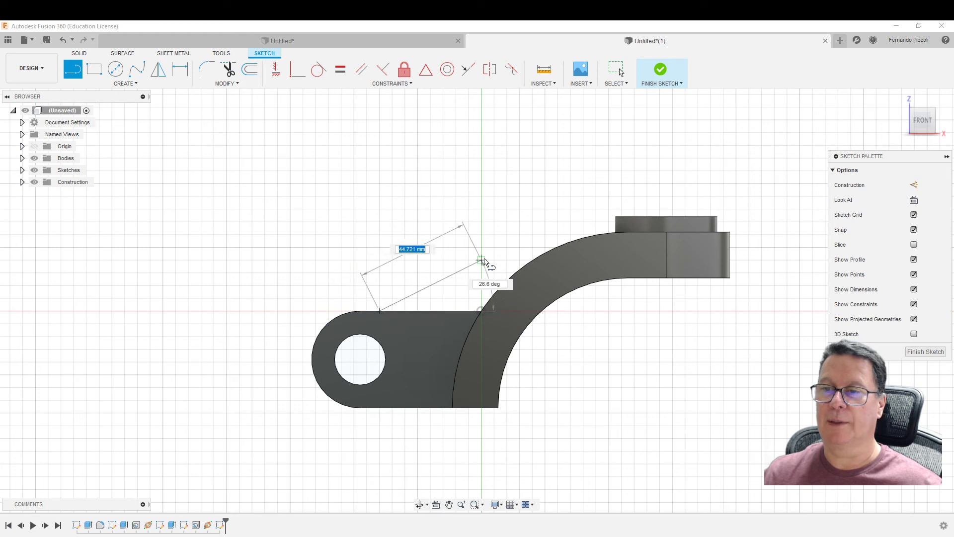
left_click(535, 259)
key("Escape")
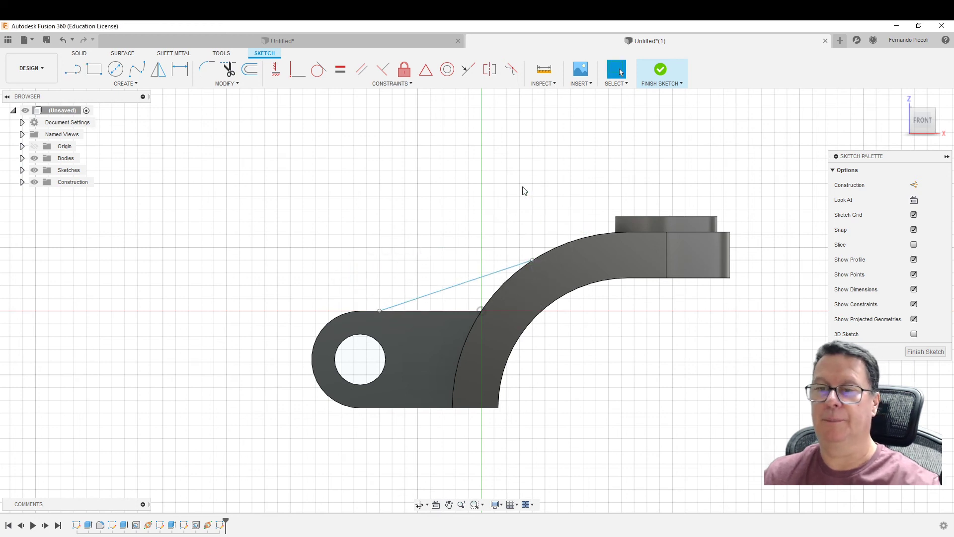
left_click(500, 273)
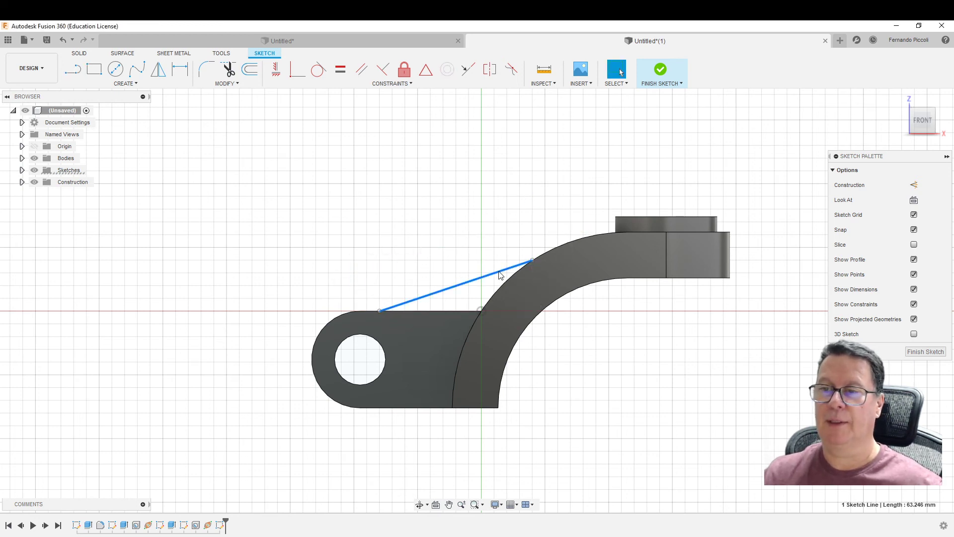
left_click(507, 279, "ctrl")
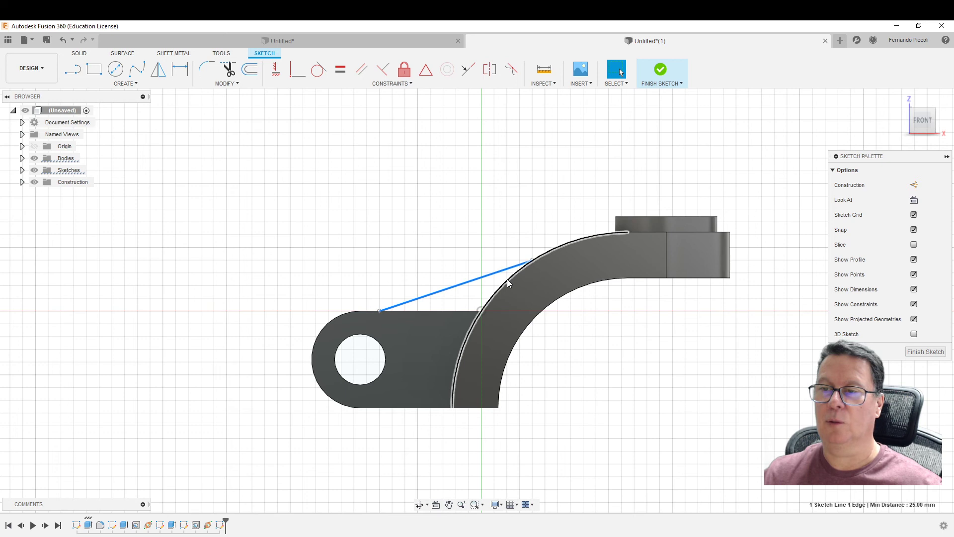
left_click(318, 72)
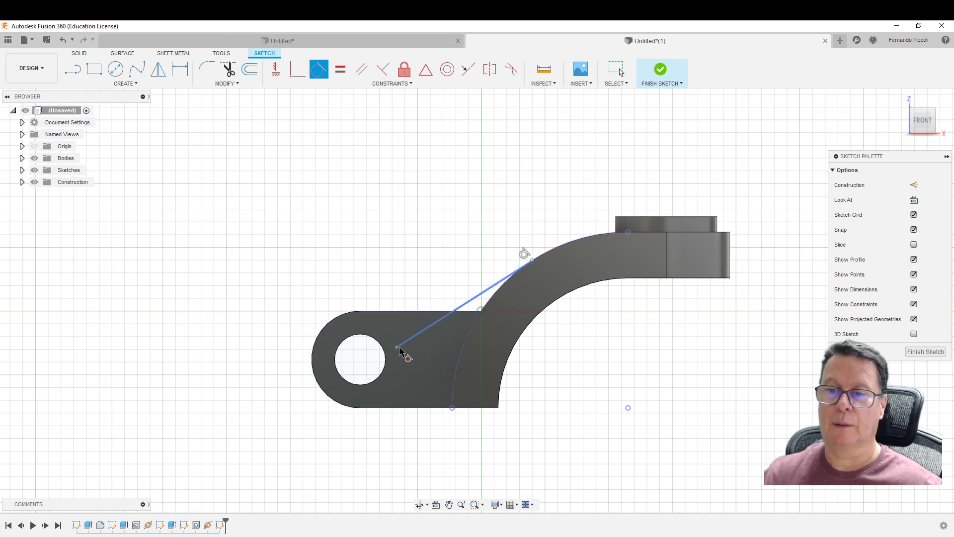
key("Escape")
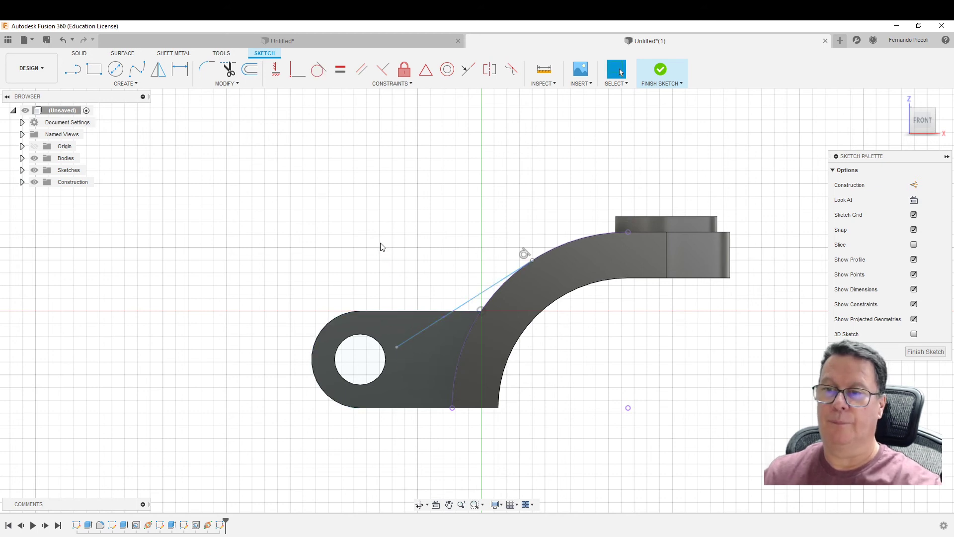
Slide the line's ends along the tab and arc, reapply tangency, and finish the sketch.
mouse_move(397, 345)
left_mouse_down()
mouse_move(363, 311)
mouse_move(393, 313)
left_mouse_up()
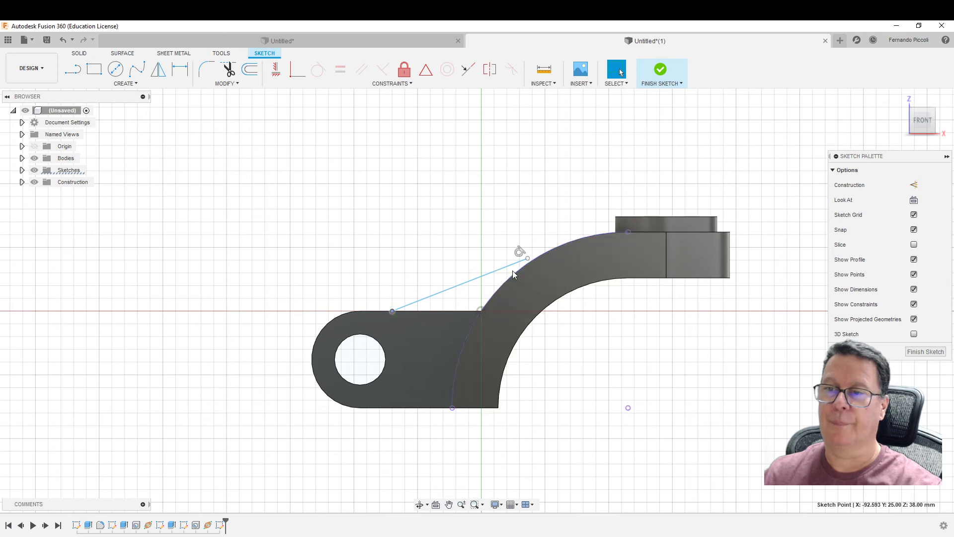
left_click(527, 260)
left_click_drag(529, 258, 567, 246)
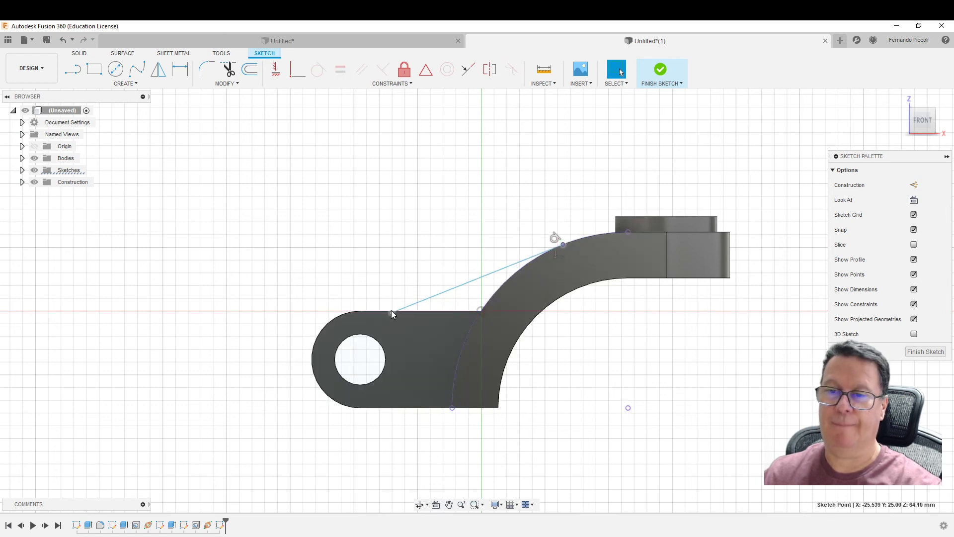
mouse_move(391, 312)
left_mouse_down()
mouse_move(363, 309)
mouse_move(379, 312)
left_mouse_up()
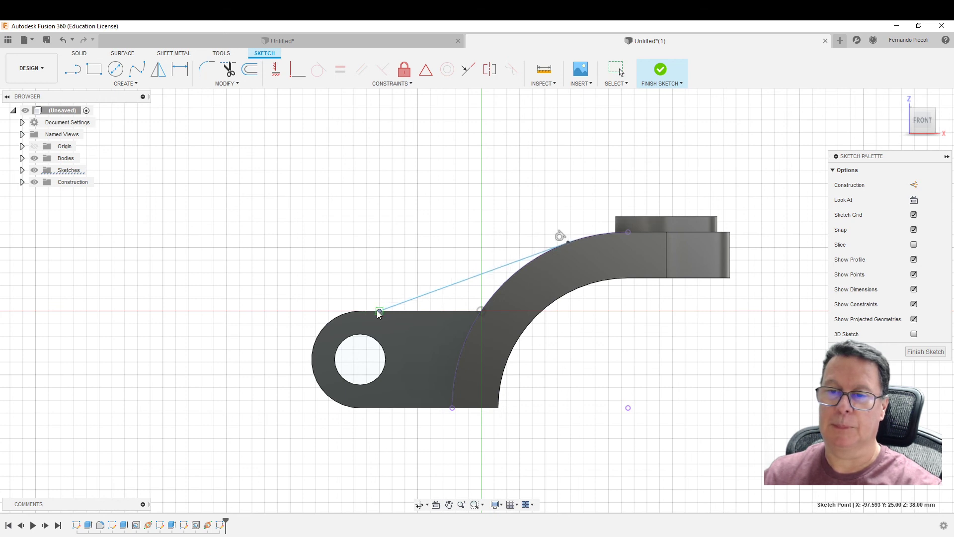
left_click(522, 259)
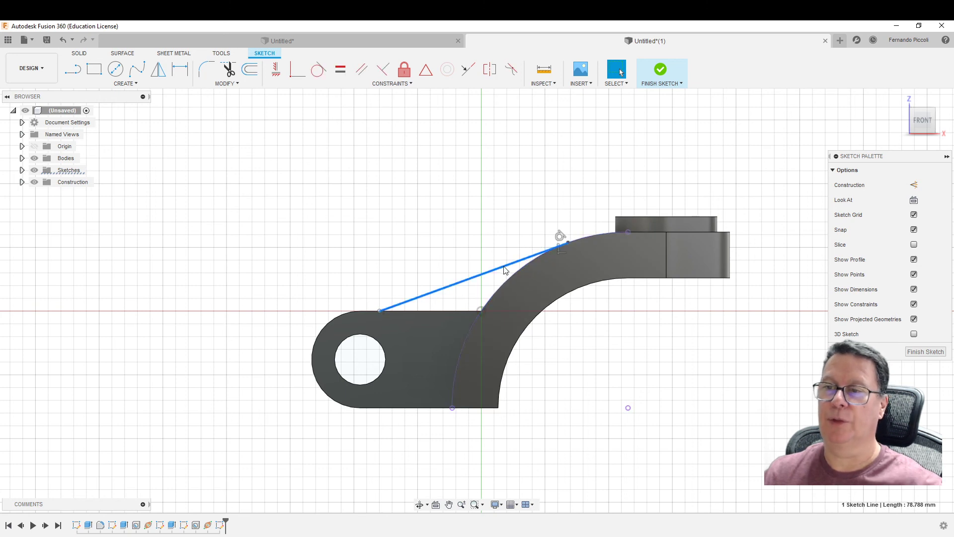
left_click(511, 276, "shift")
left_click(318, 74)
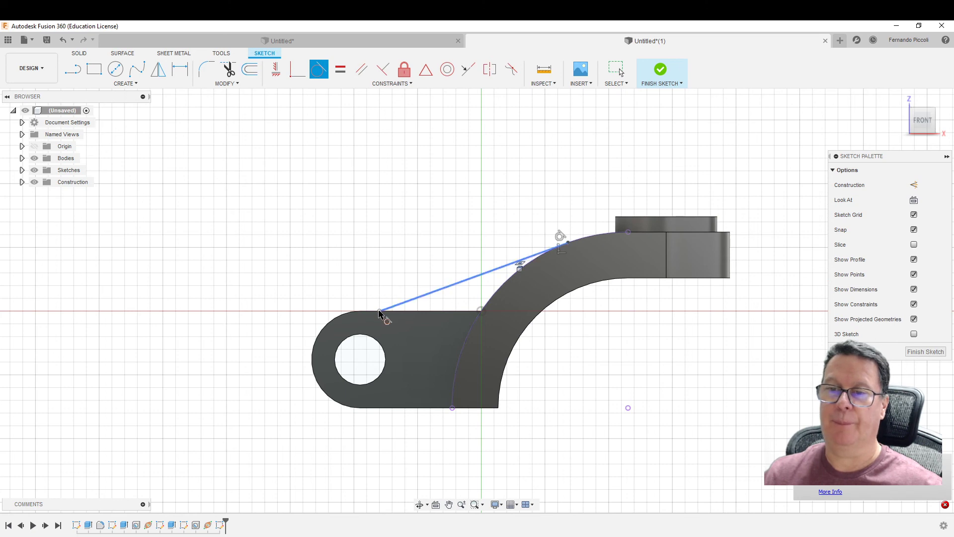
left_click(661, 68)
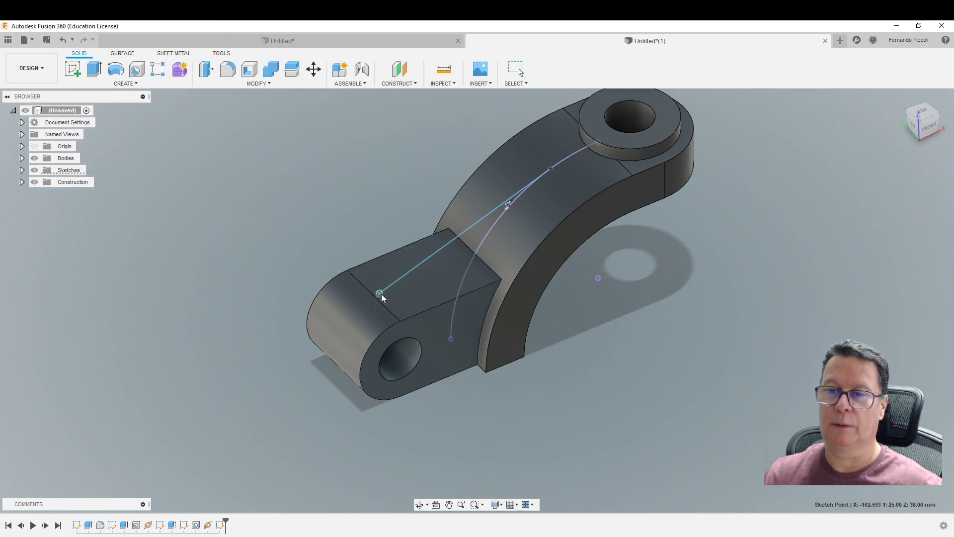
Nudge the diagonal line's end point along the tab and reopen its sketch for editing.
left_click_drag(380, 294, 372, 299)
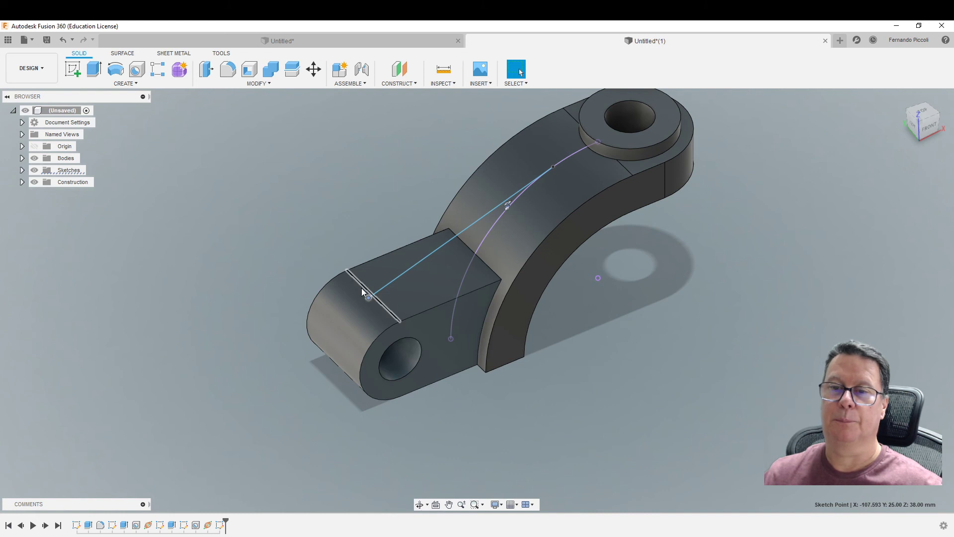
left_click(362, 285, "ctrl")
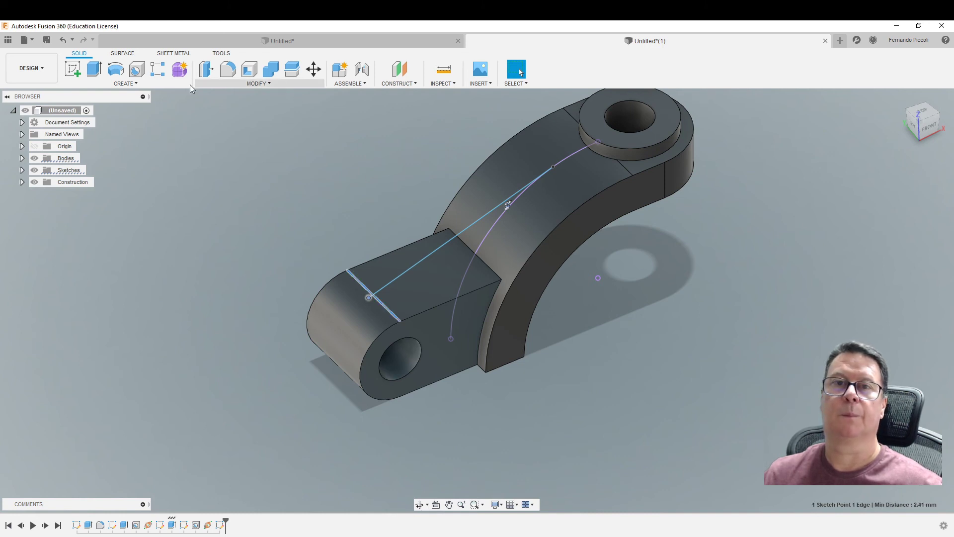
key("Escape")
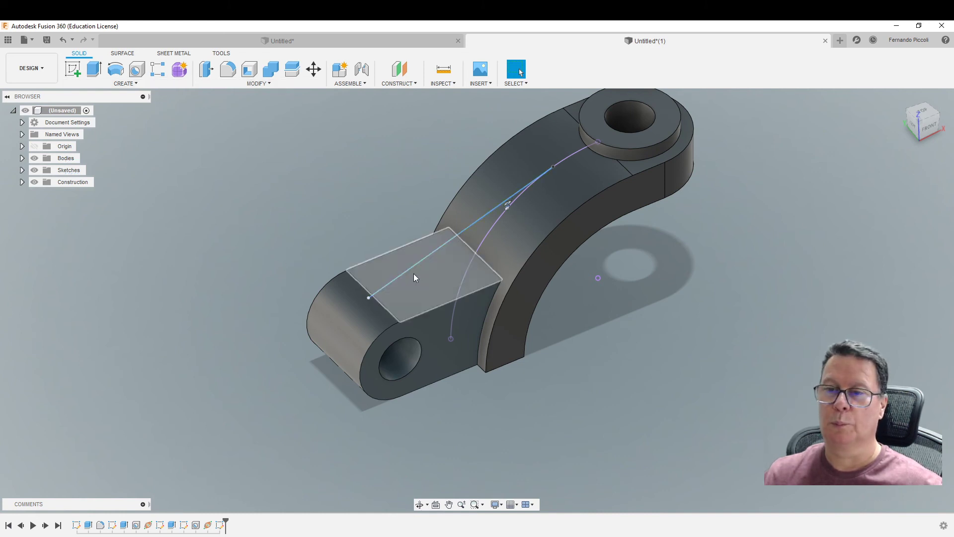
left_click(417, 263)
right_click(417, 264)
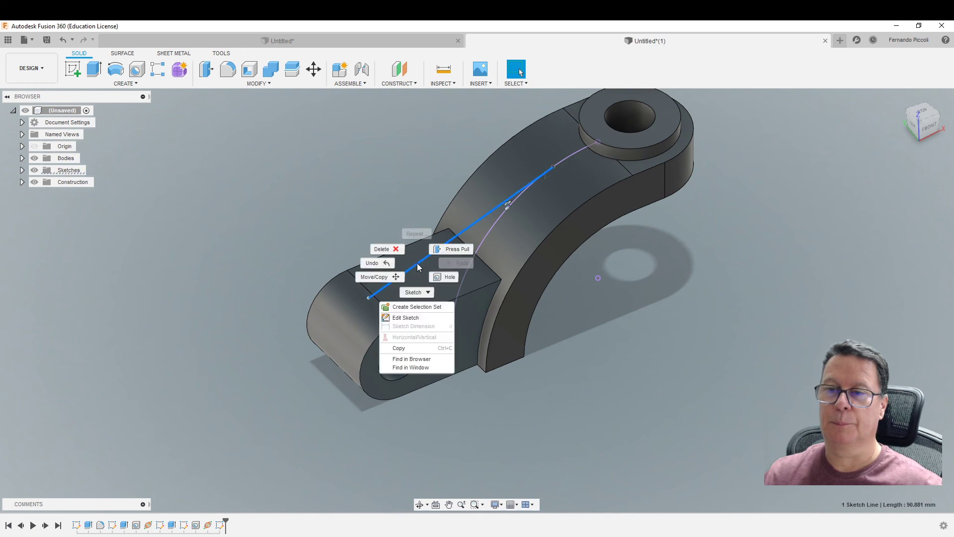
left_click(422, 317)
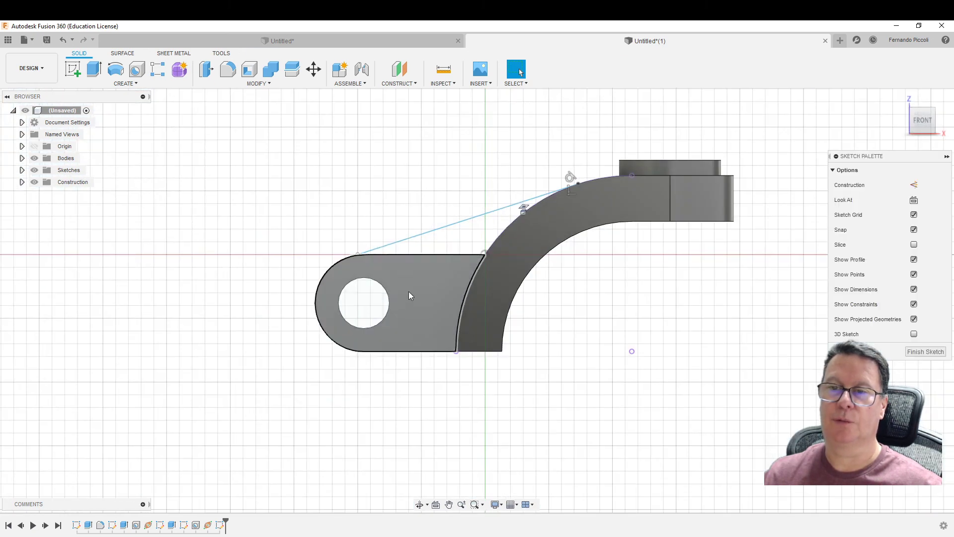
Make the line's endpoint coincident with the tab's top edge and the line tangent to the arc.
left_click(358, 255)
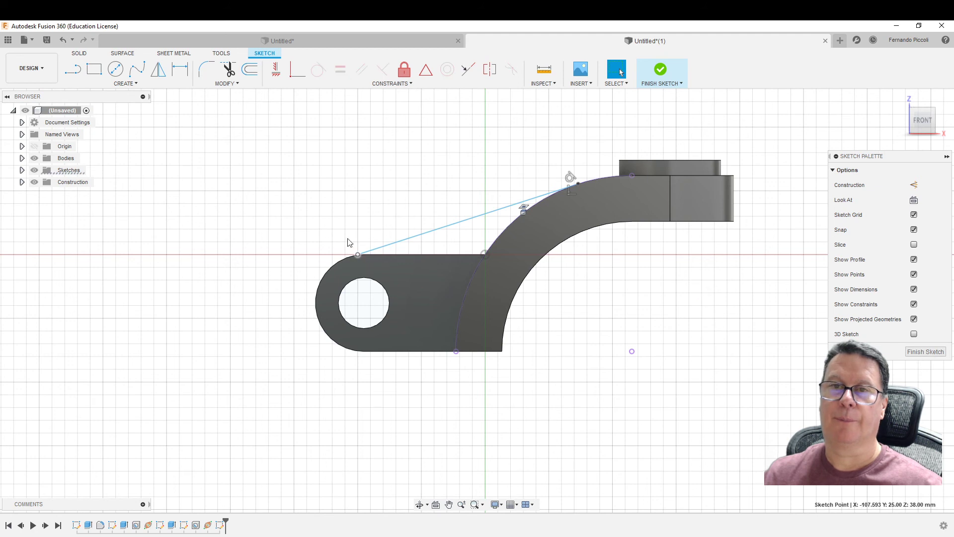
left_click(295, 73)
left_click(400, 259)
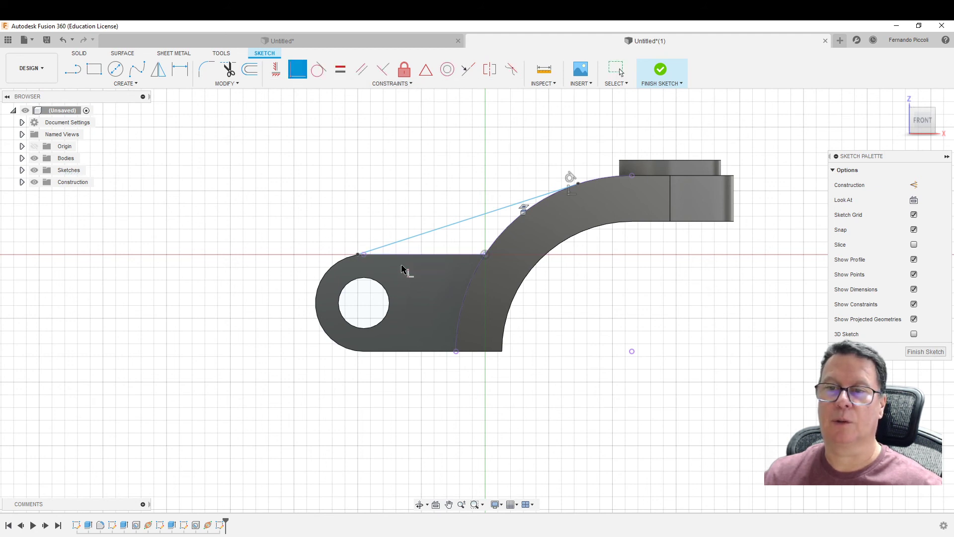
left_click(496, 211)
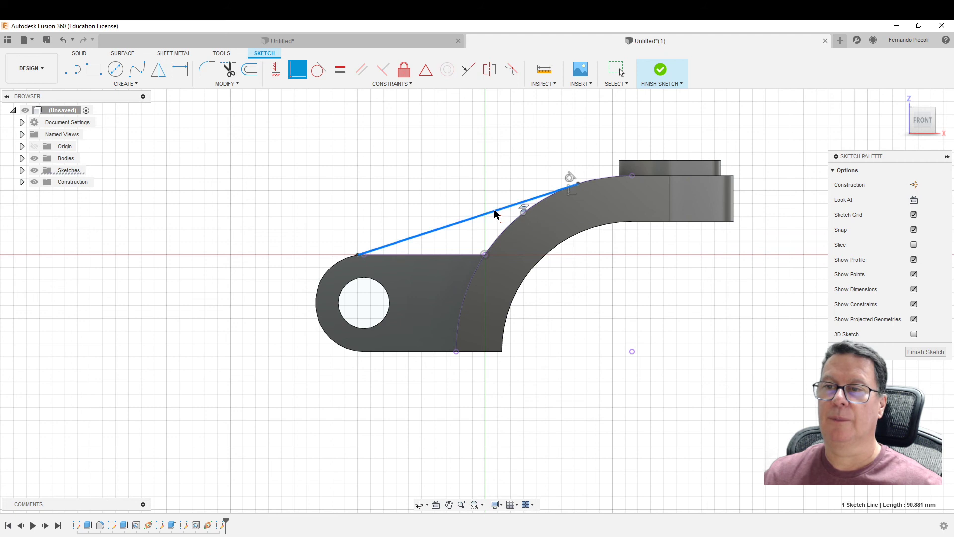
left_click(318, 80)
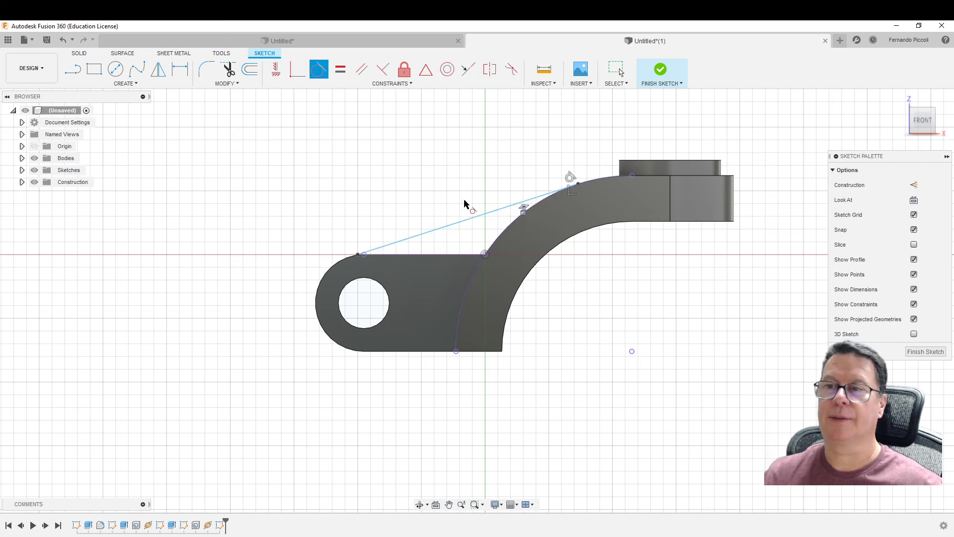
left_click(508, 234)
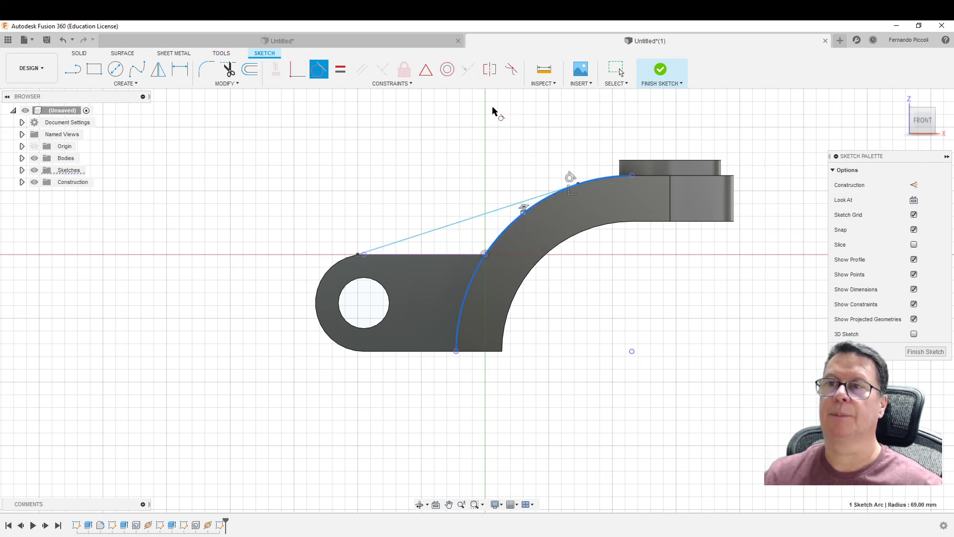
left_click(663, 72)
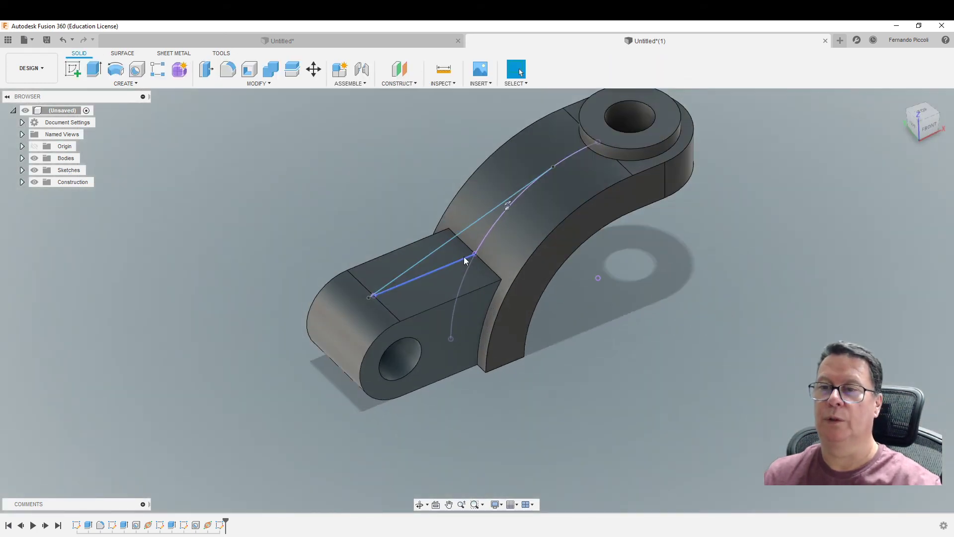
left_click(408, 271)
Delete the diagonal sketch line and add a construction plane on the tab-arm junction edge at distance 0.
key("Delete")
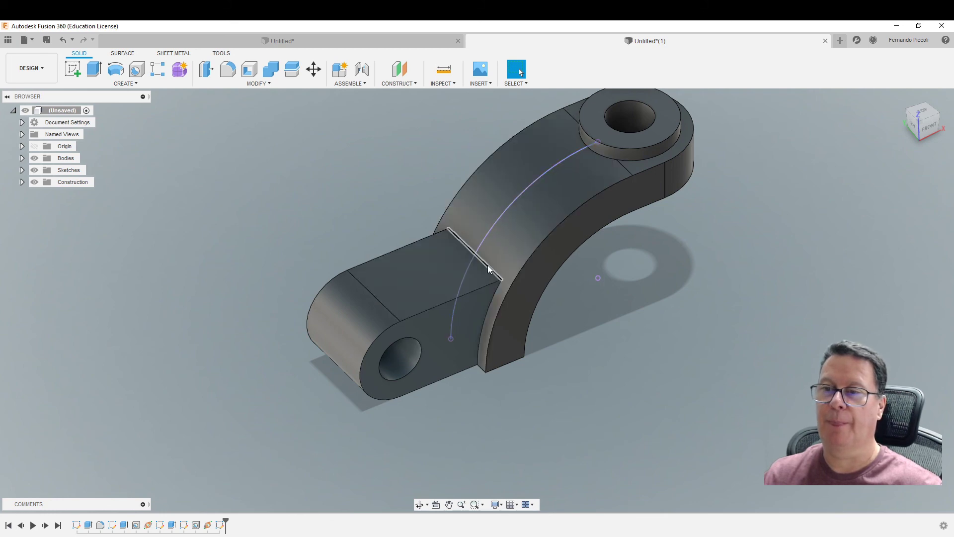
left_click(398, 84)
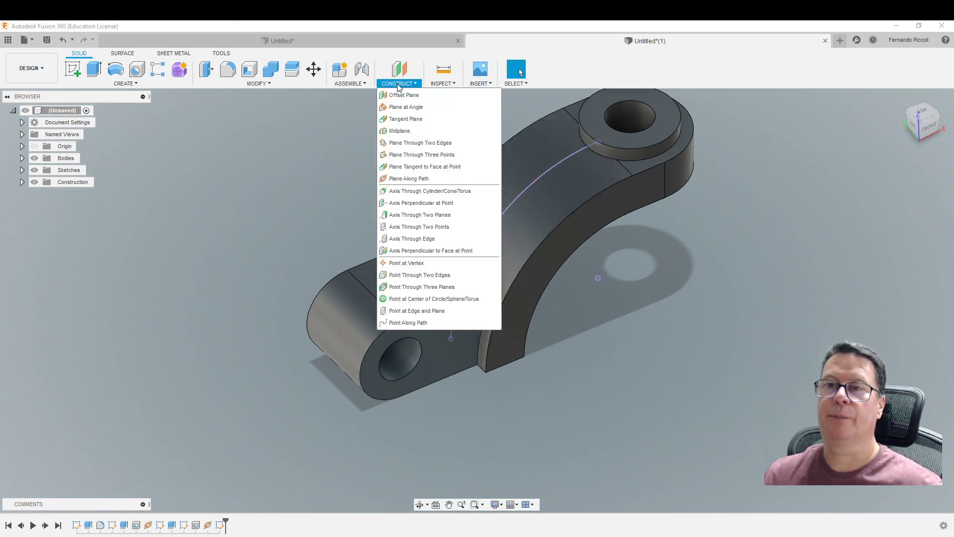
left_click(421, 178)
left_click(463, 243)
type("0.5")
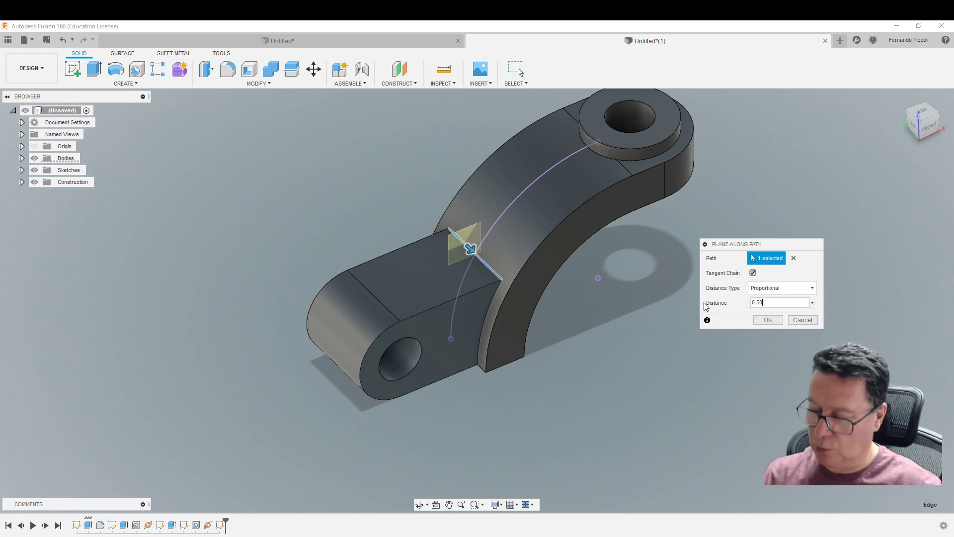
key("Return")
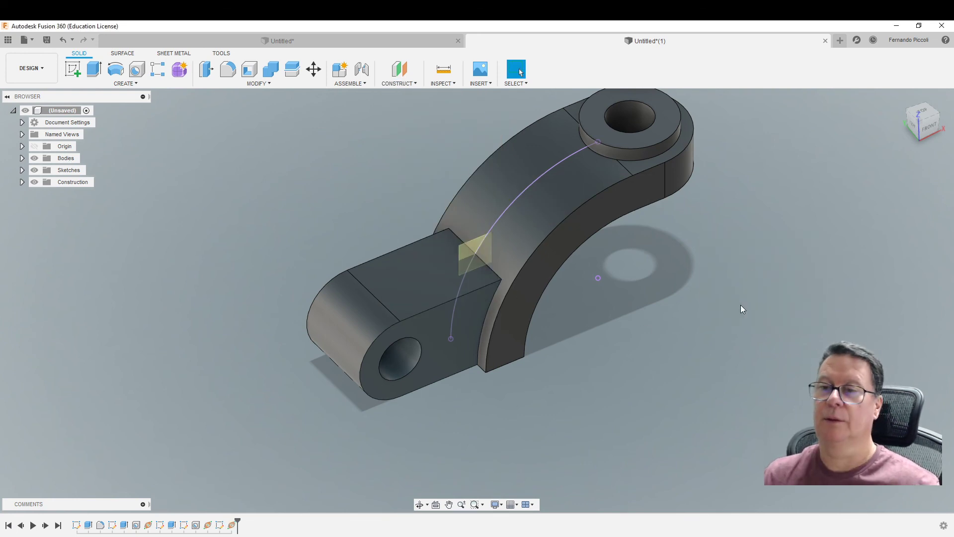
key("l")
left_click(467, 253)
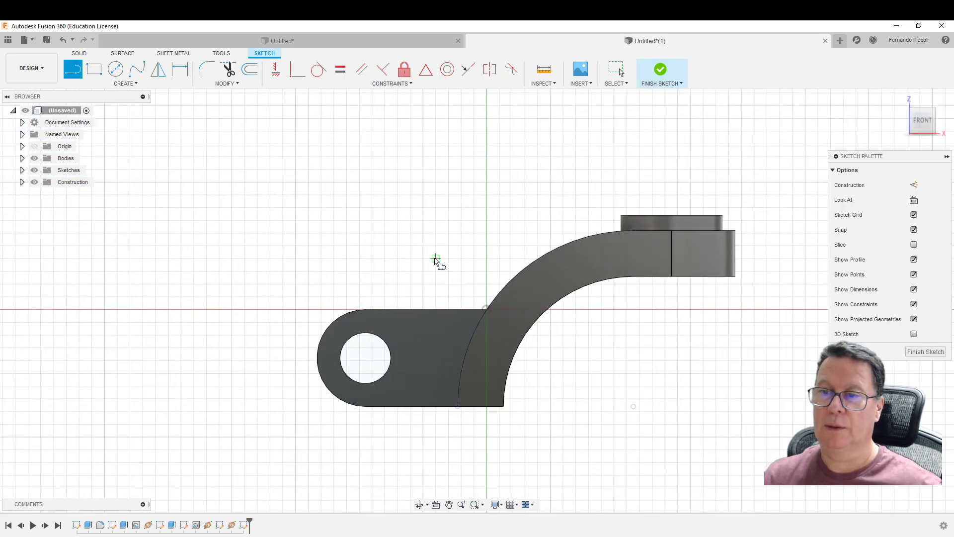
left_click(513, 509)
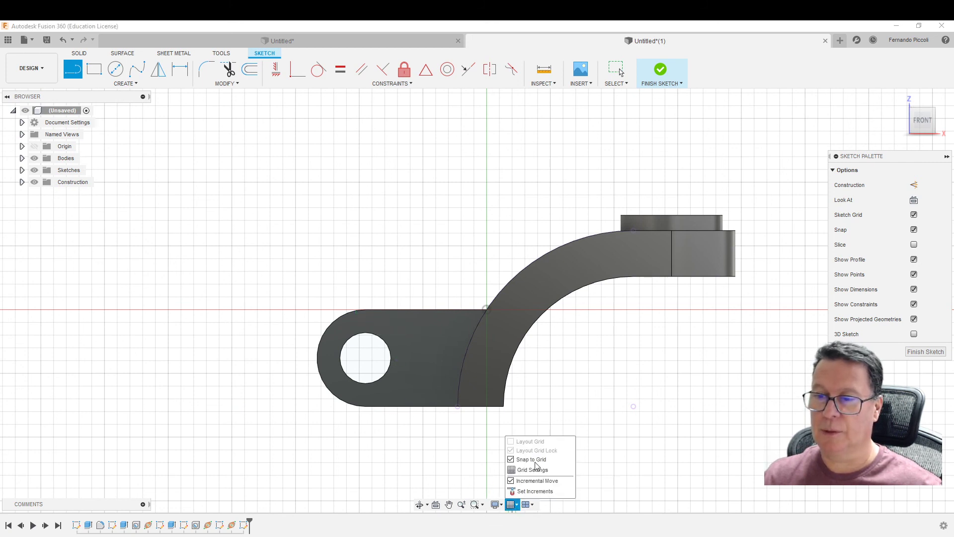
left_click(497, 505)
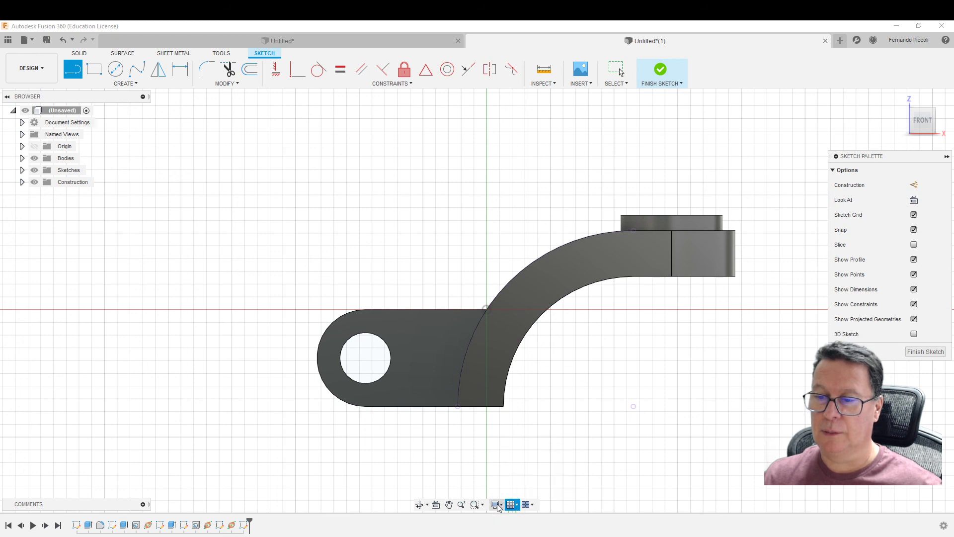
left_click(514, 507)
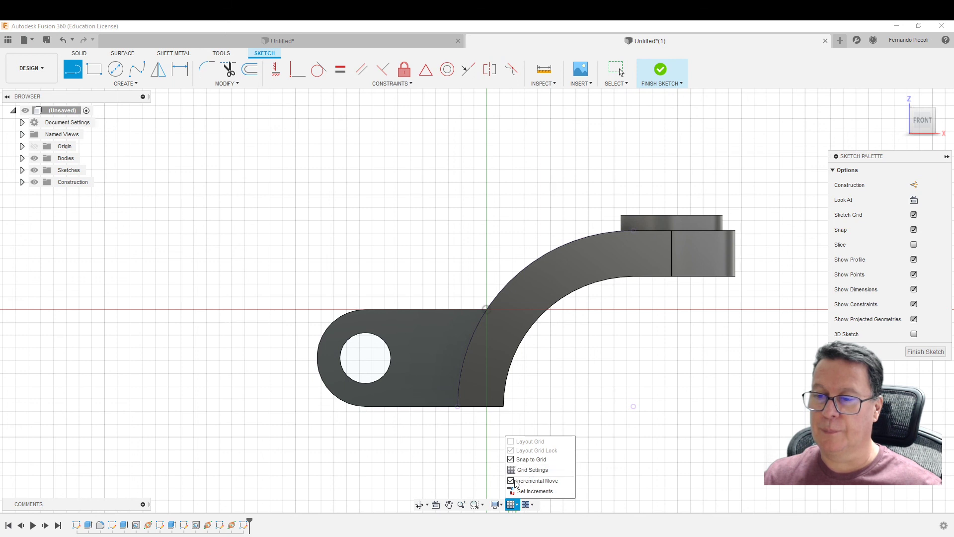
left_click(523, 470)
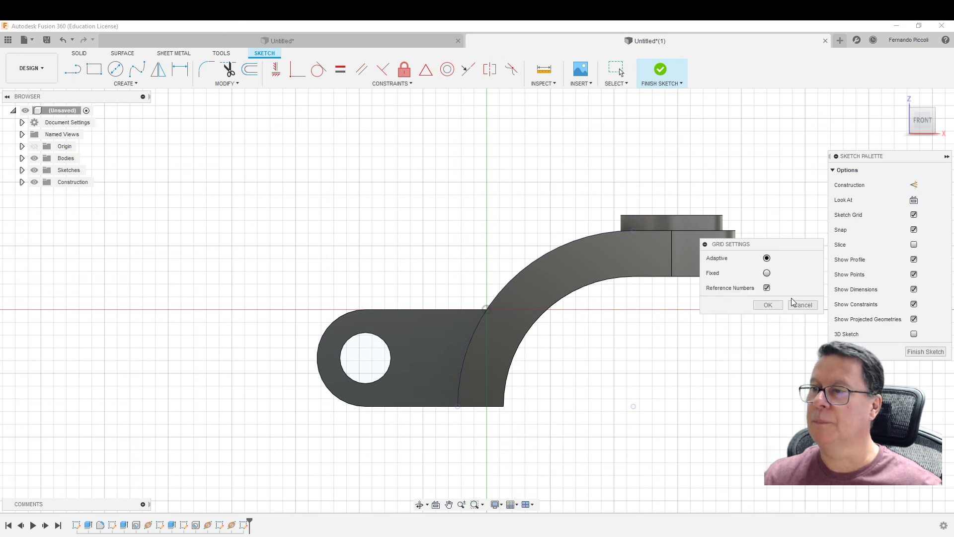
left_click(805, 306)
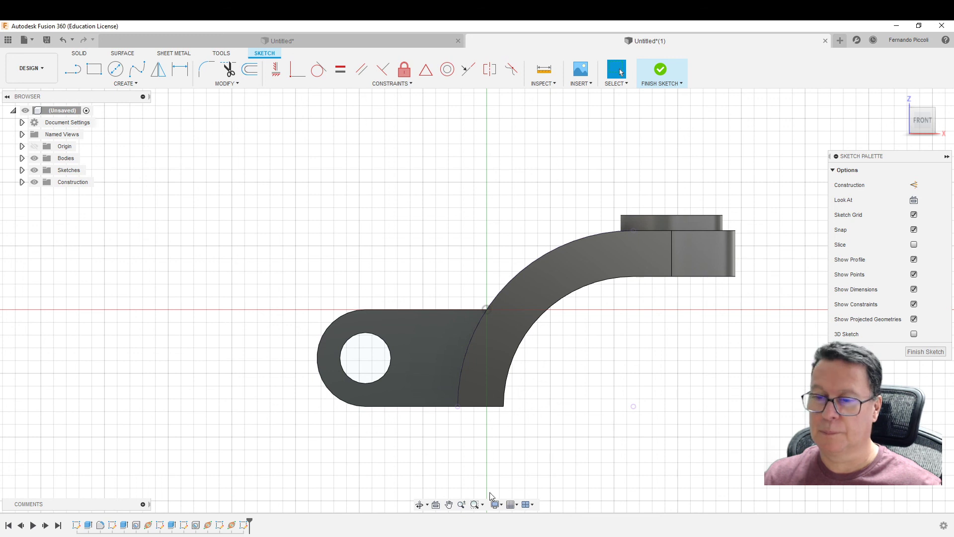
left_click(531, 505)
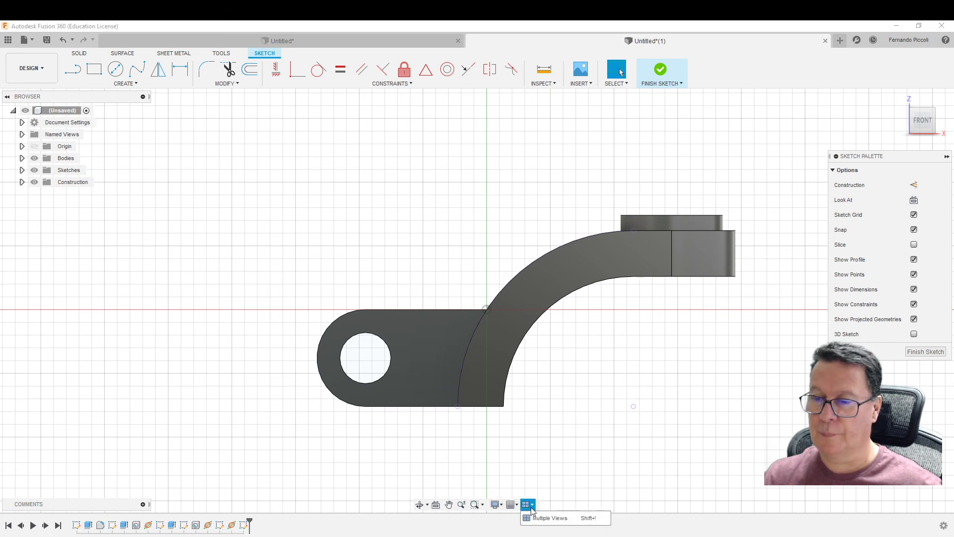
left_click(498, 505)
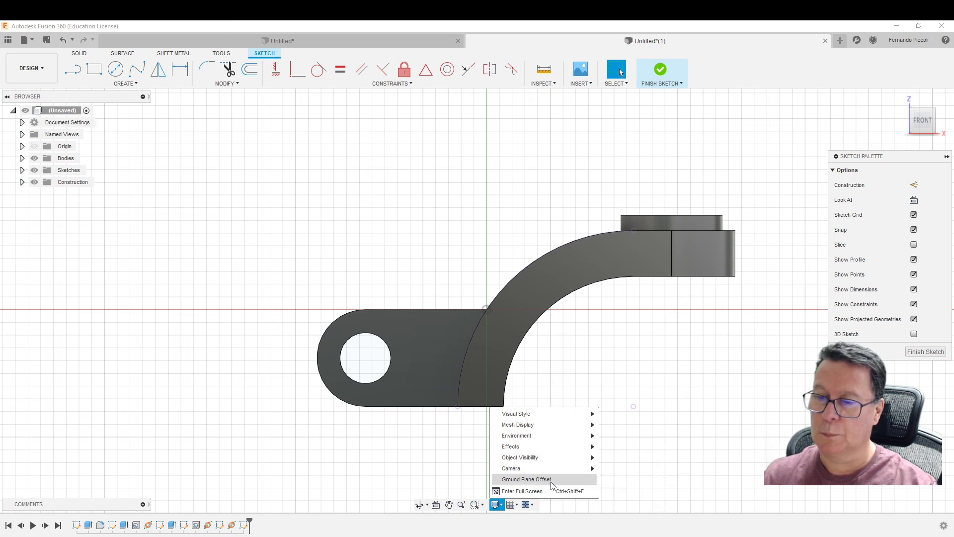
left_click(513, 507)
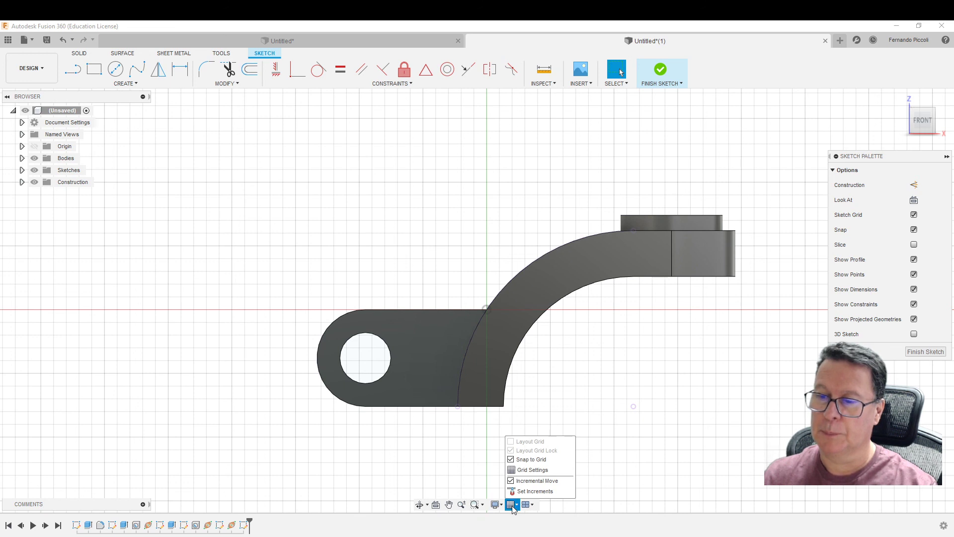
left_click(533, 470)
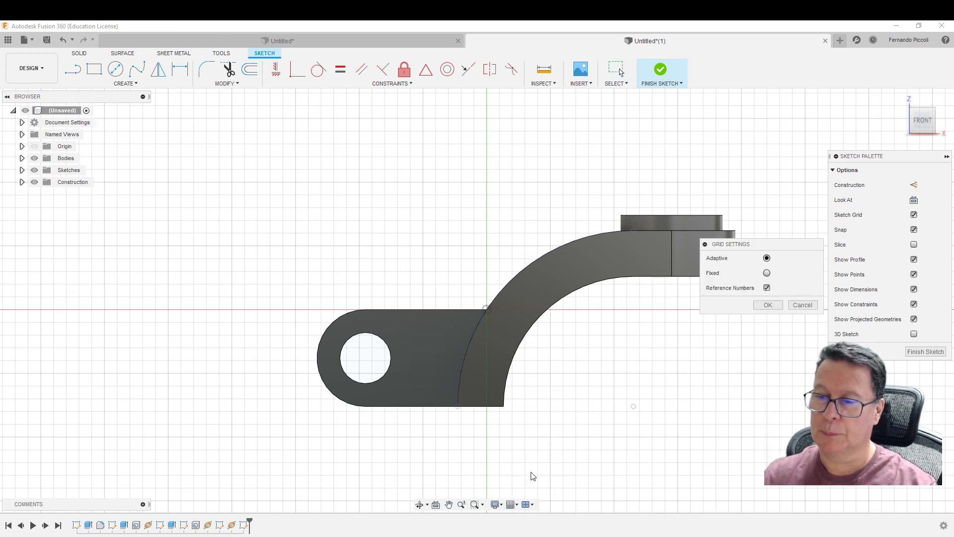
left_click(760, 306)
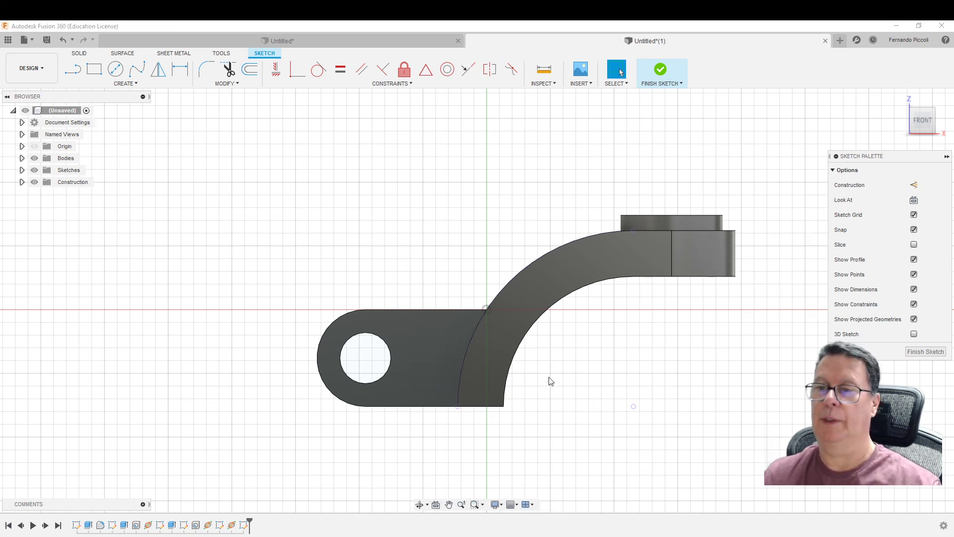
Draw a line from the tab's top edge to the curved arm and make it tangent to the arc.
key("l")
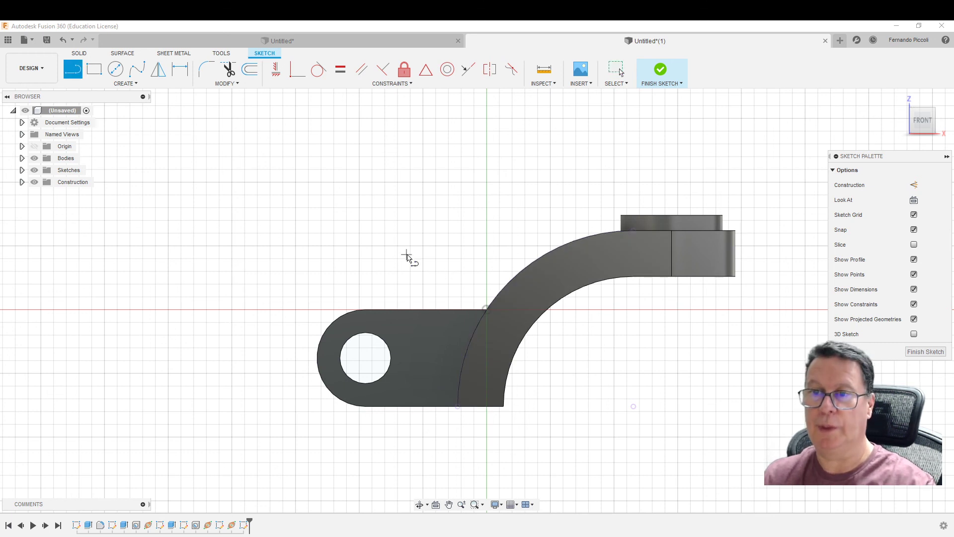
left_click(386, 310)
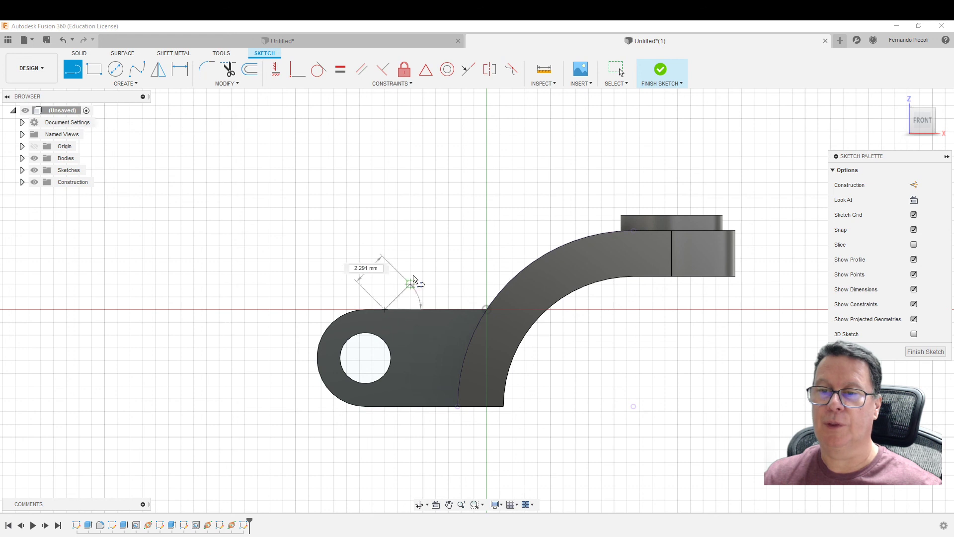
left_click(536, 260)
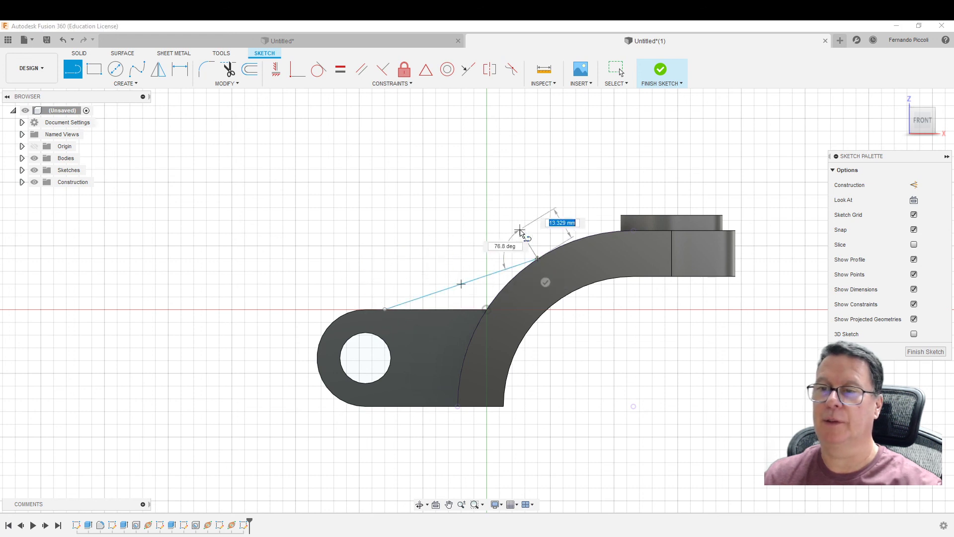
key("Escape")
left_click(475, 285)
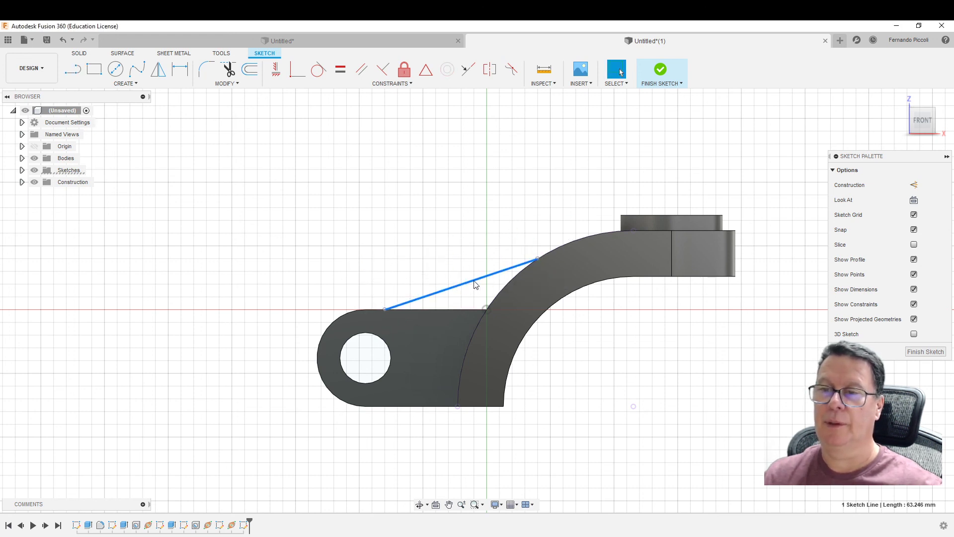
left_click(507, 287, "shift")
left_click(317, 72)
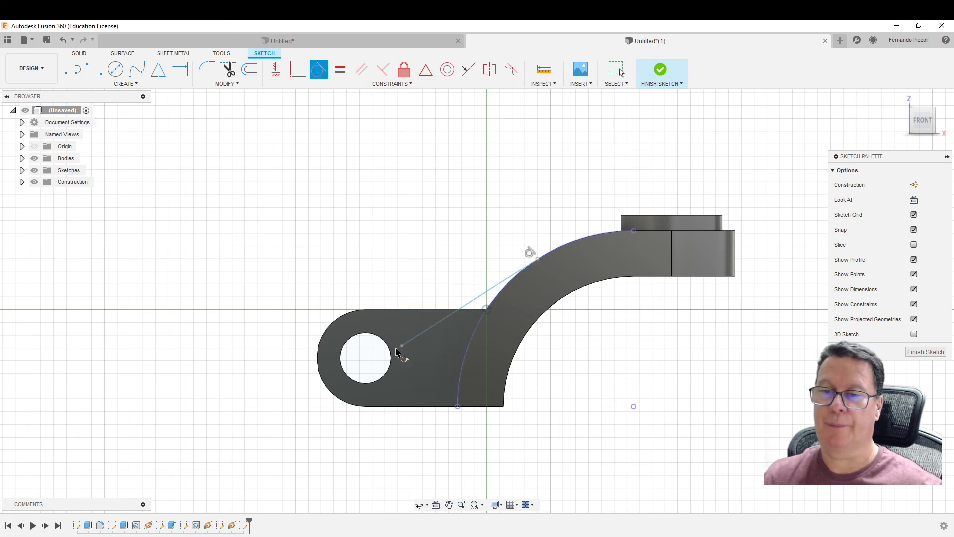
key("Escape")
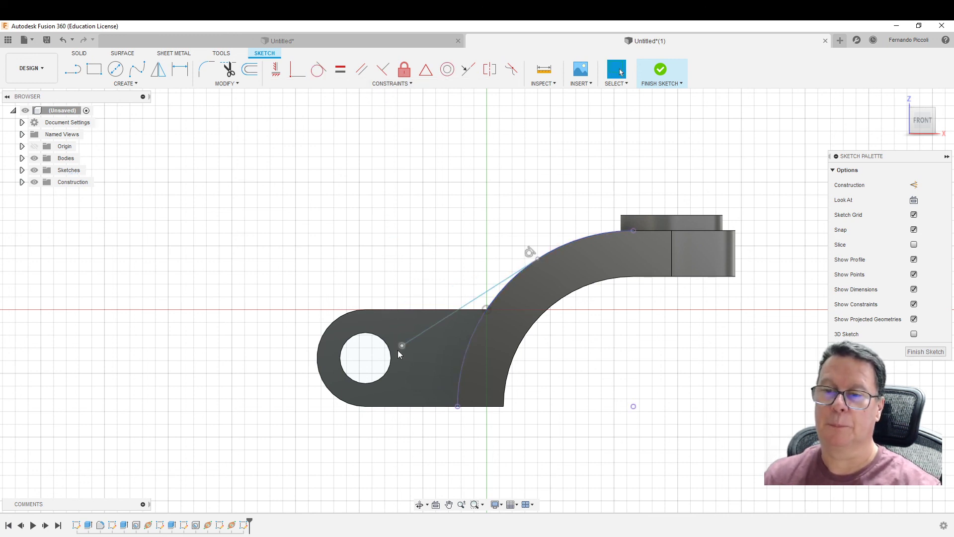
Pin the line's lower endpoint onto the tab's top edge and finish the sketch.
left_click(403, 345)
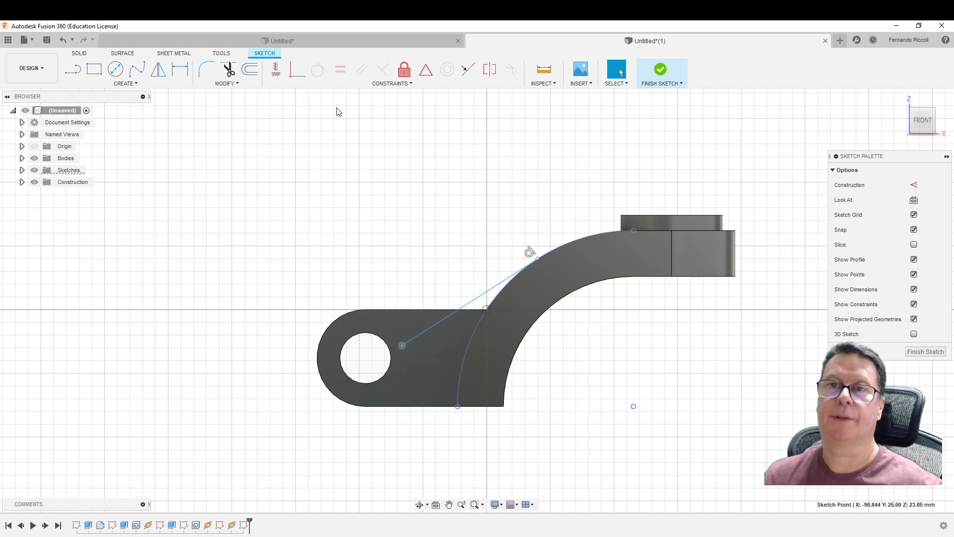
left_click(298, 69)
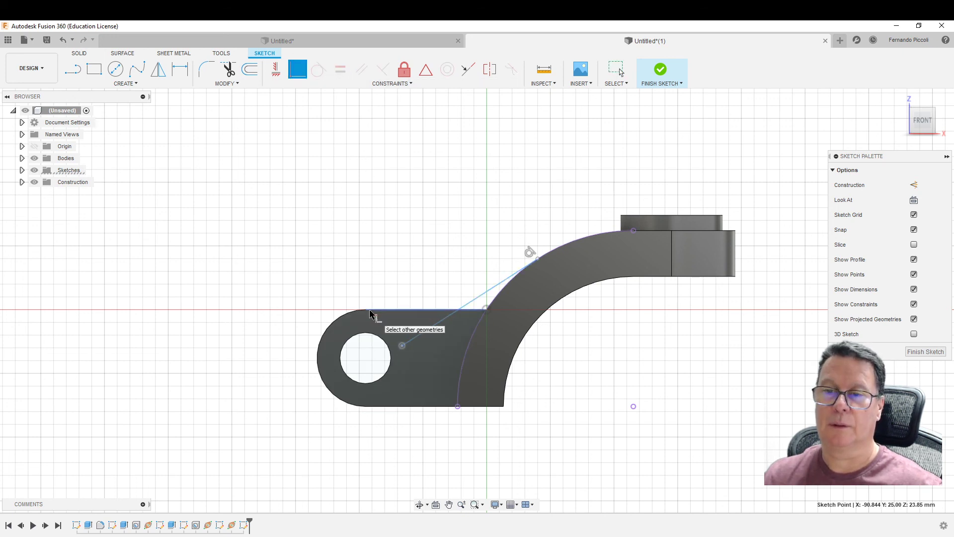
left_click(370, 312)
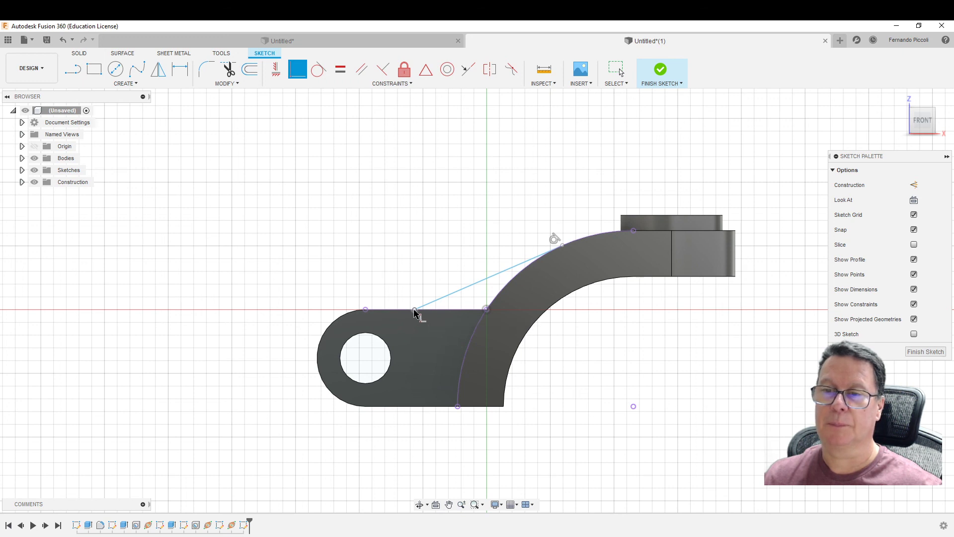
left_click(394, 308)
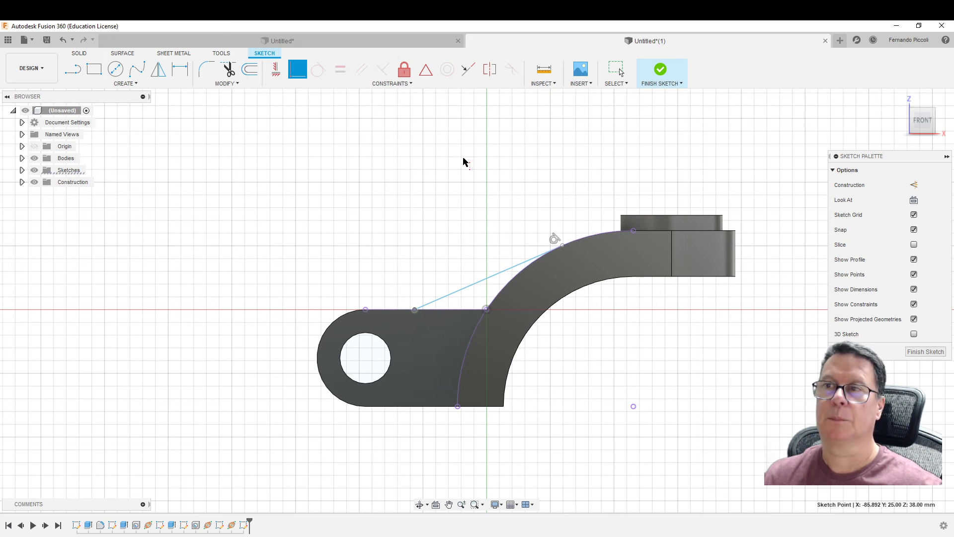
left_click(658, 84)
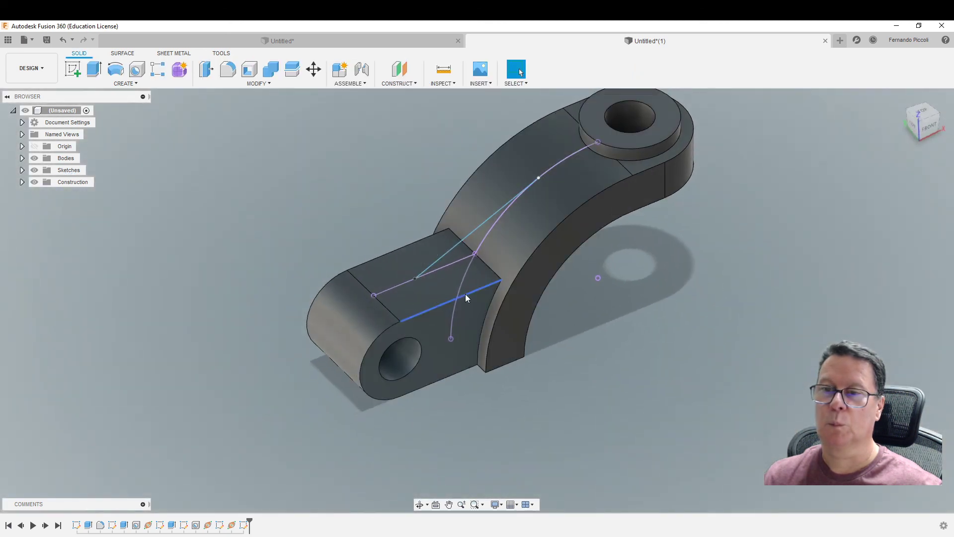
Snap the line's start to the tab end, then build a 10 mm rib along the diagonal line.
left_click_drag(415, 280, 380, 293)
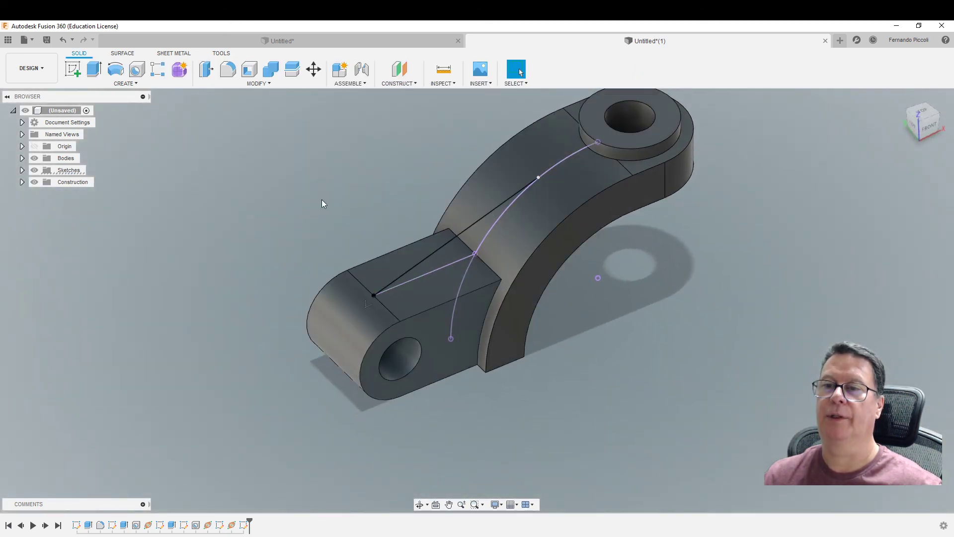
left_click(459, 235)
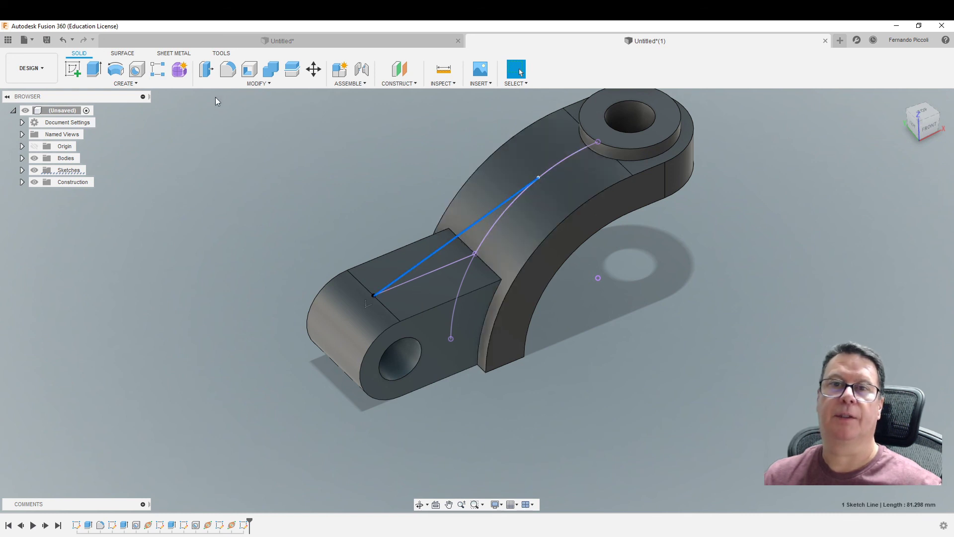
left_click(123, 85)
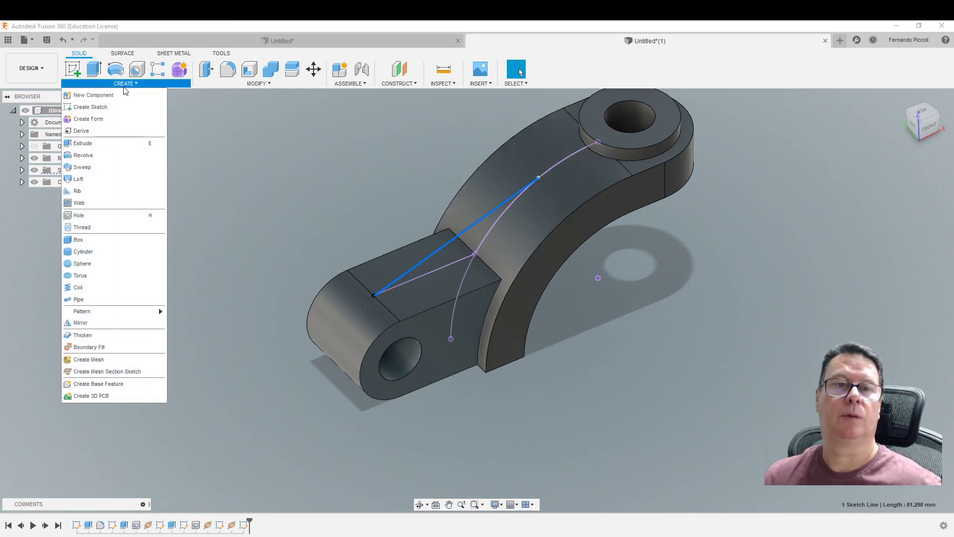
left_click(100, 190)
left_click_drag(465, 243, 467, 252)
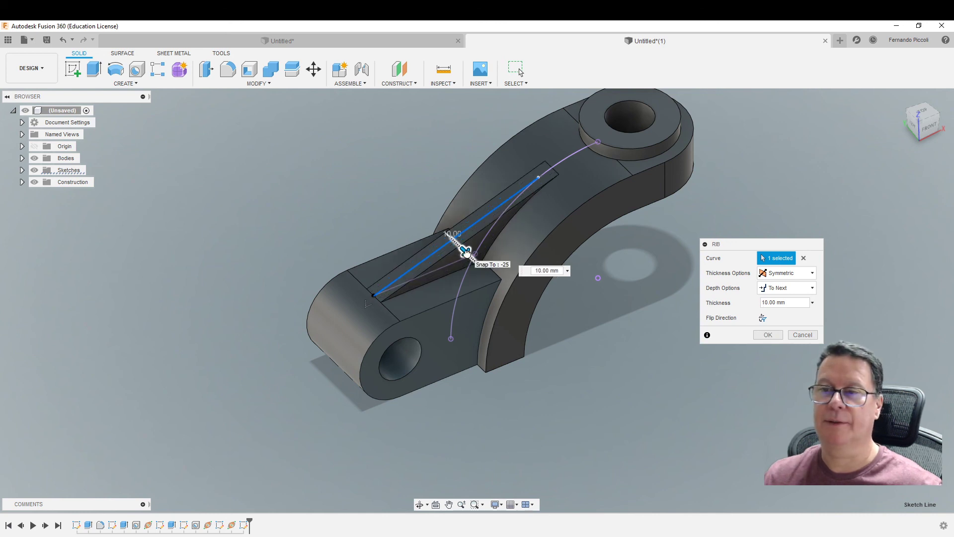
left_click(768, 335)
middle_click_drag(637, 330, 625, 350)
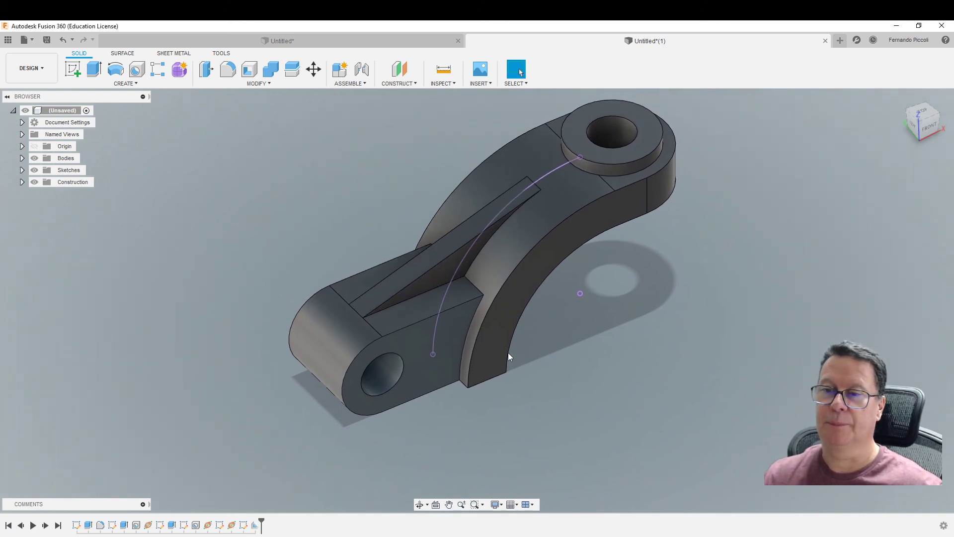
Repeat the rib along the curved sketch arc, then orbit and return to home view to inspect.
left_click(555, 169)
right_click(554, 169)
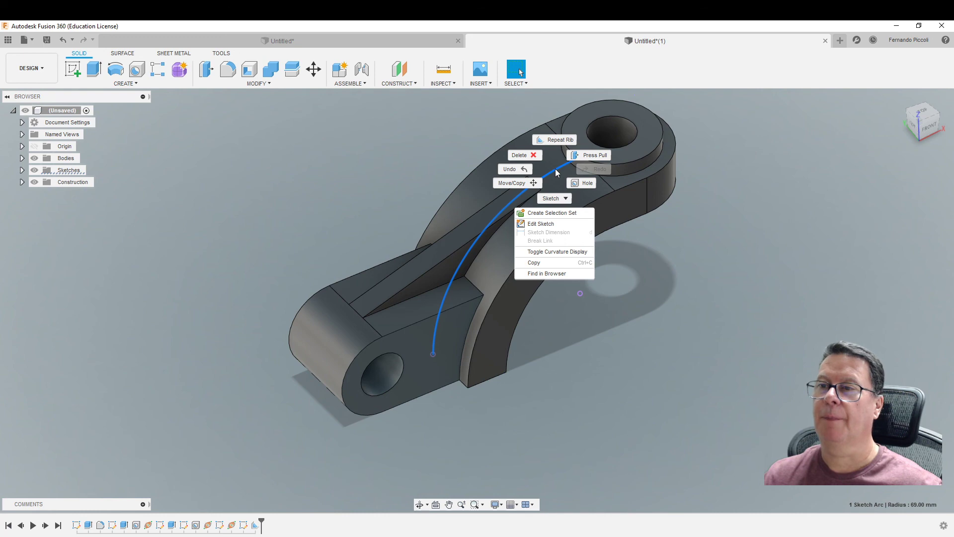
left_click(555, 140)
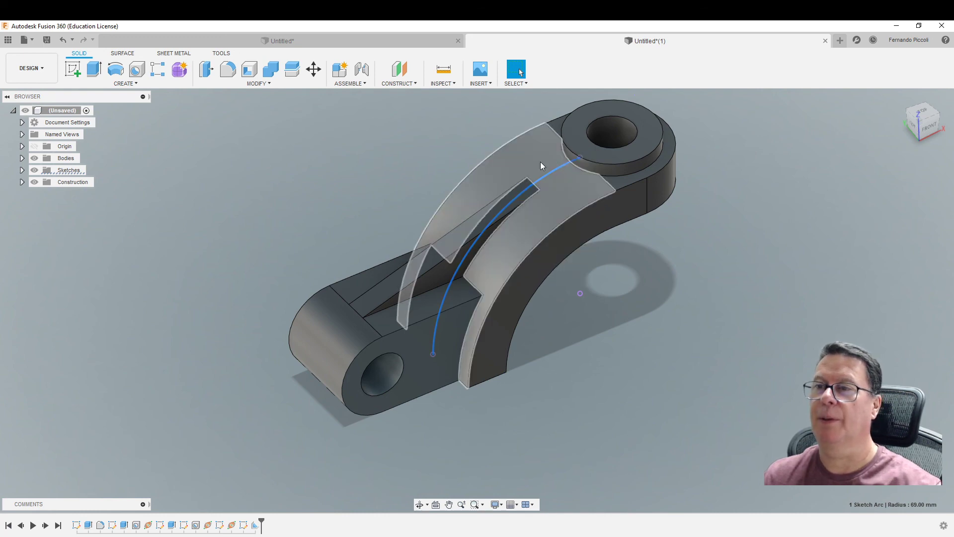
key("Return")
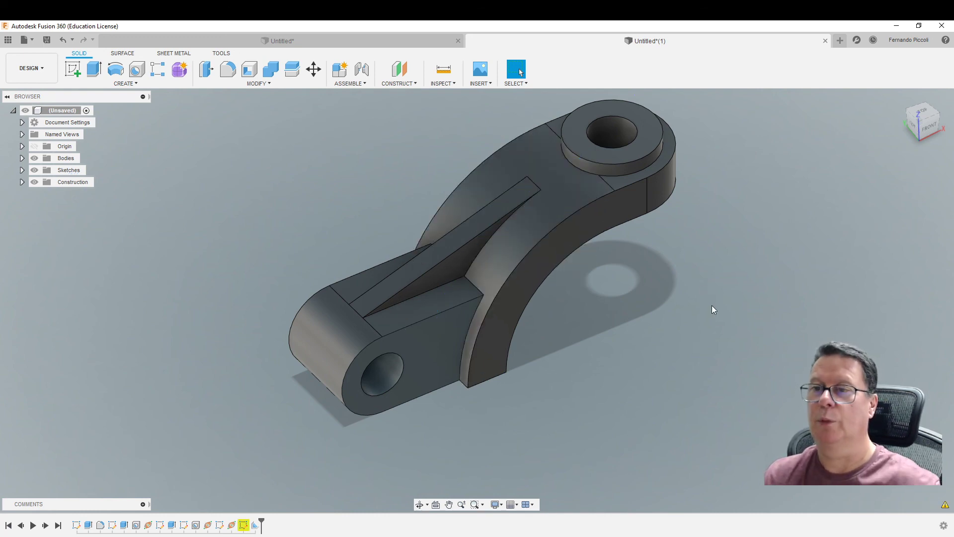
mouse_move(719, 335)
middle_mouse_down("shift")
mouse_move(661, 278)
mouse_move(711, 337)
mouse_move(813, 324)
mouse_move(849, 237)
mouse_move(709, 222)
mouse_move(505, 374)
mouse_move(595, 372)
middle_mouse_up("shift")
key("F6")
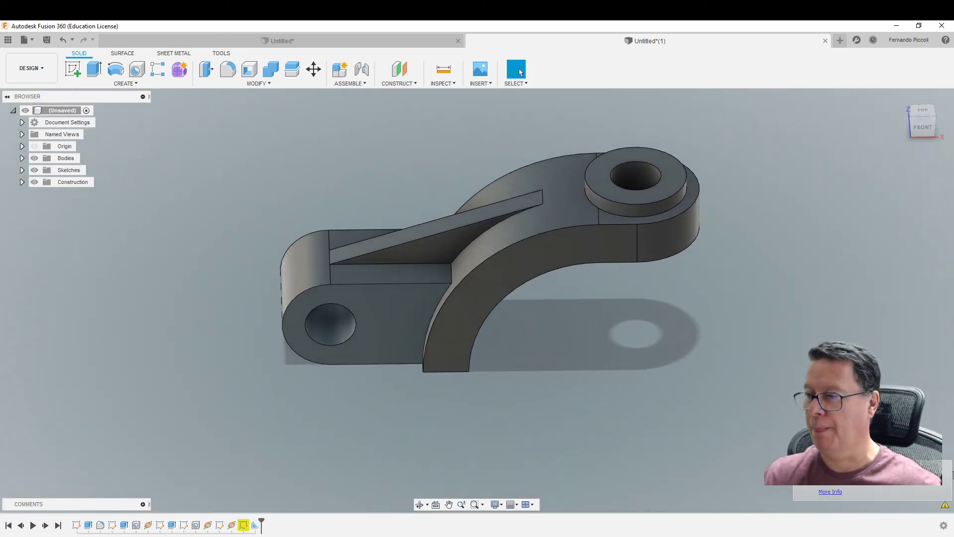
mouse_move(775, 392)
middle_mouse_down("shift")
mouse_move(635, 389)
mouse_move(671, 372)
mouse_move(677, 351)
mouse_move(750, 318)
mouse_move(935, 410)
mouse_move(640, 359)
mouse_move(618, 379)
mouse_move(620, 364)
middle_mouse_up("shift")
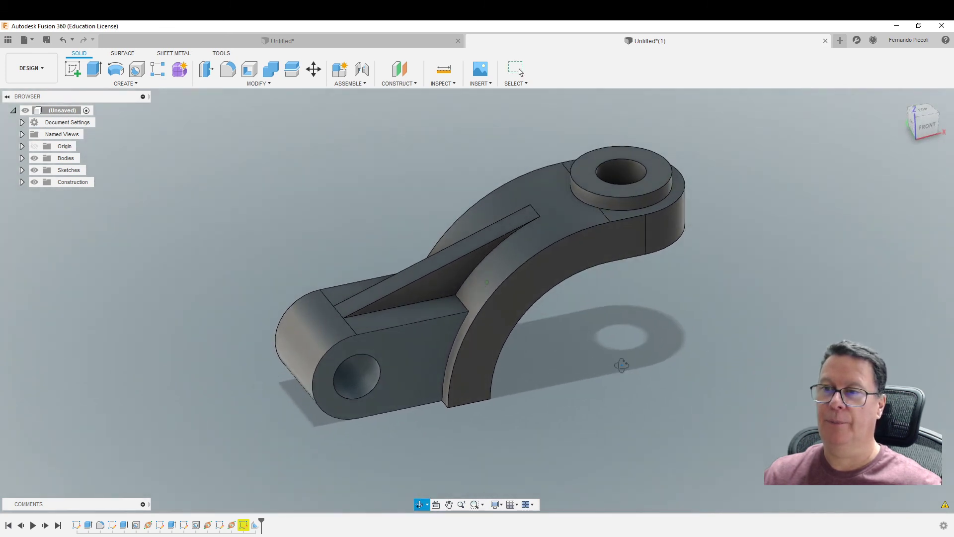